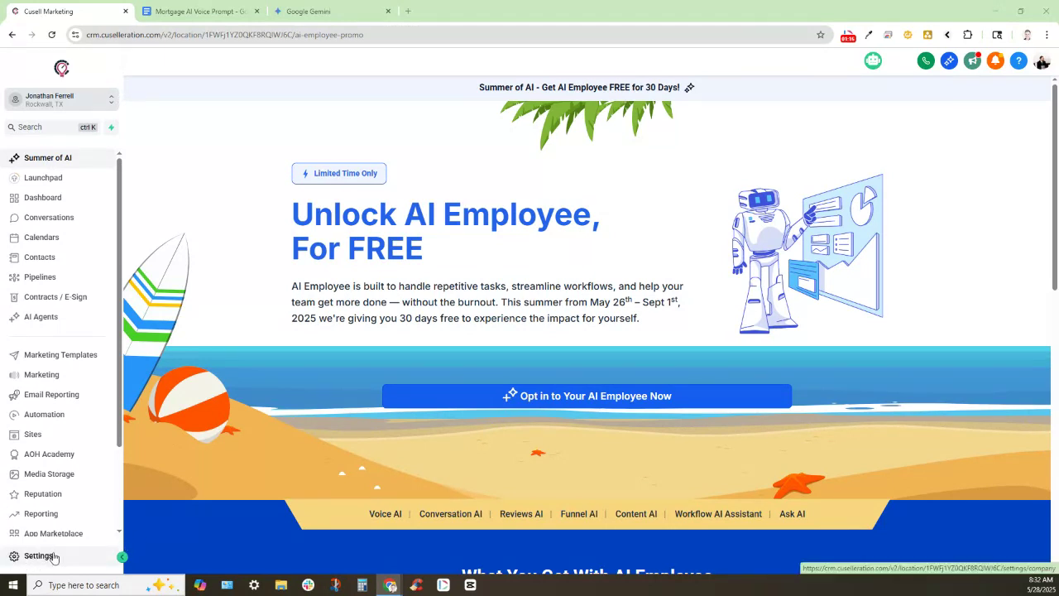
Go to Settings > Knowledge Base to list the account's existing knowledge bases
left_click(45, 556)
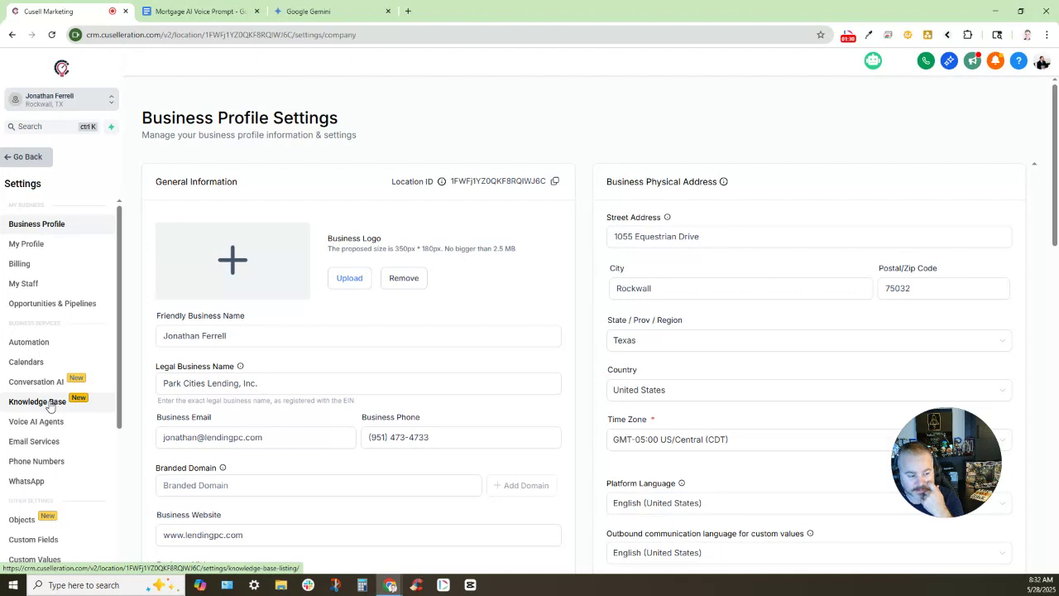
left_click(54, 407)
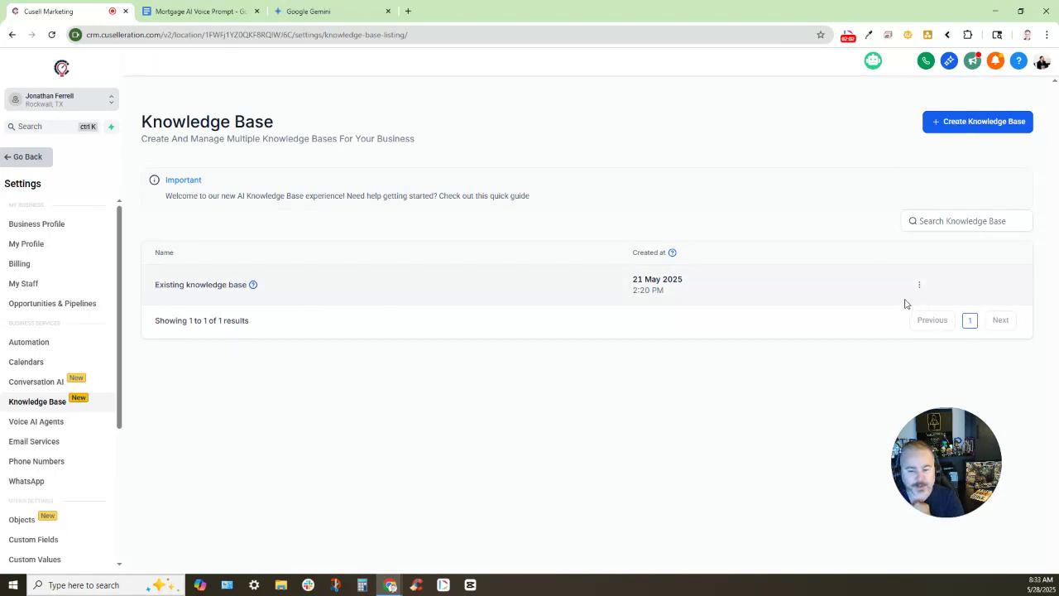
Create a new knowledge base named 'Level Up Mortgage Lending' and save it
left_click(942, 132)
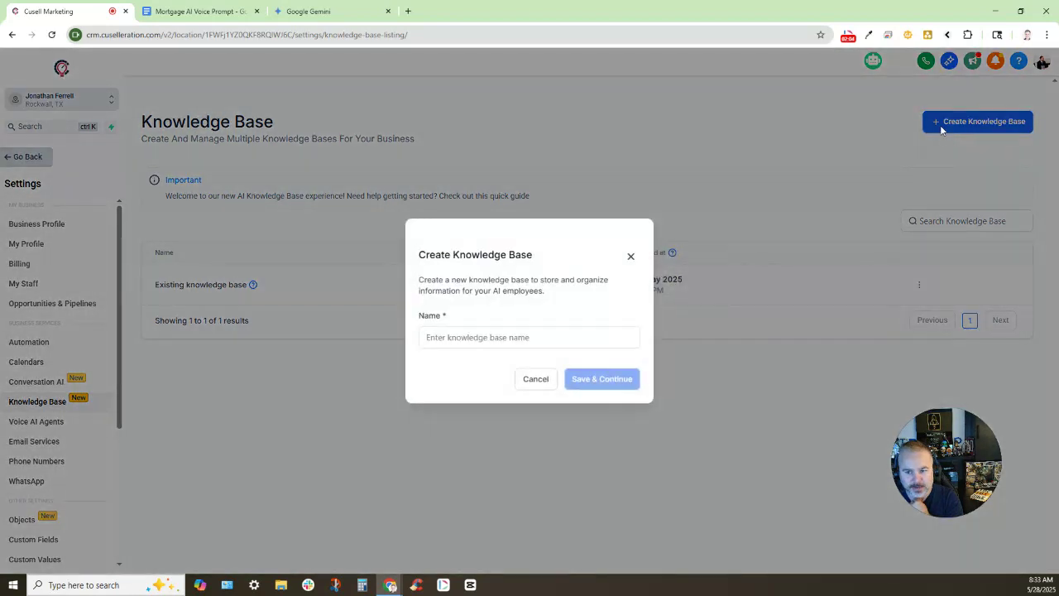
left_click(452, 336)
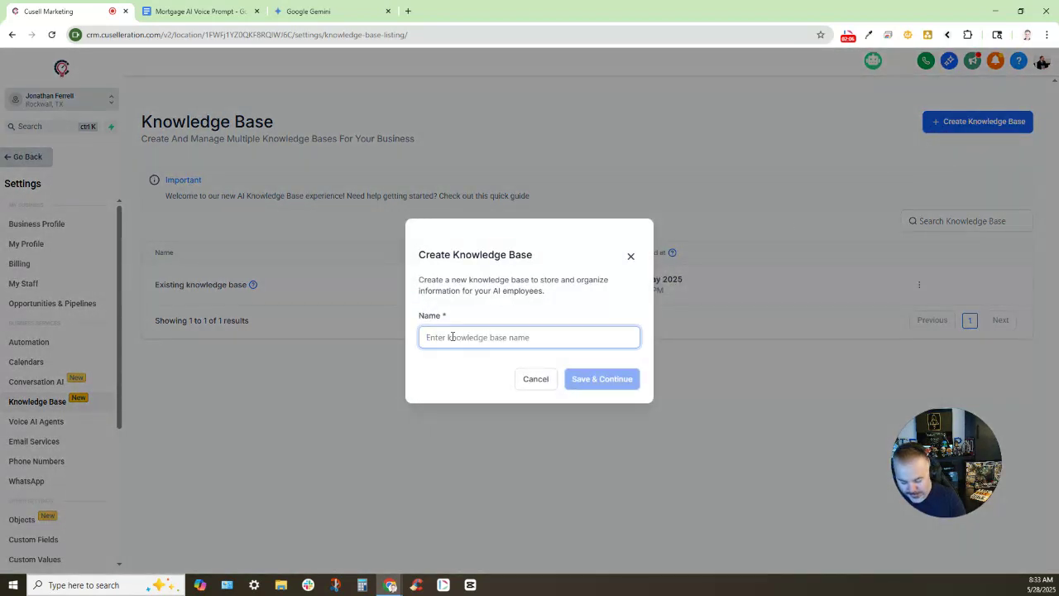
type("Level ")
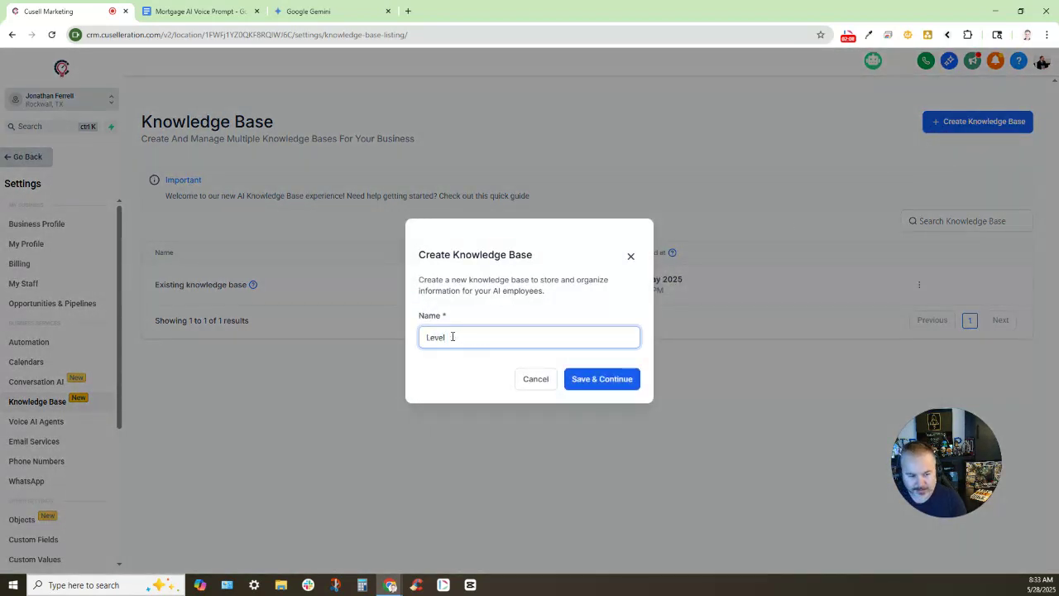
type("Up Morthah")
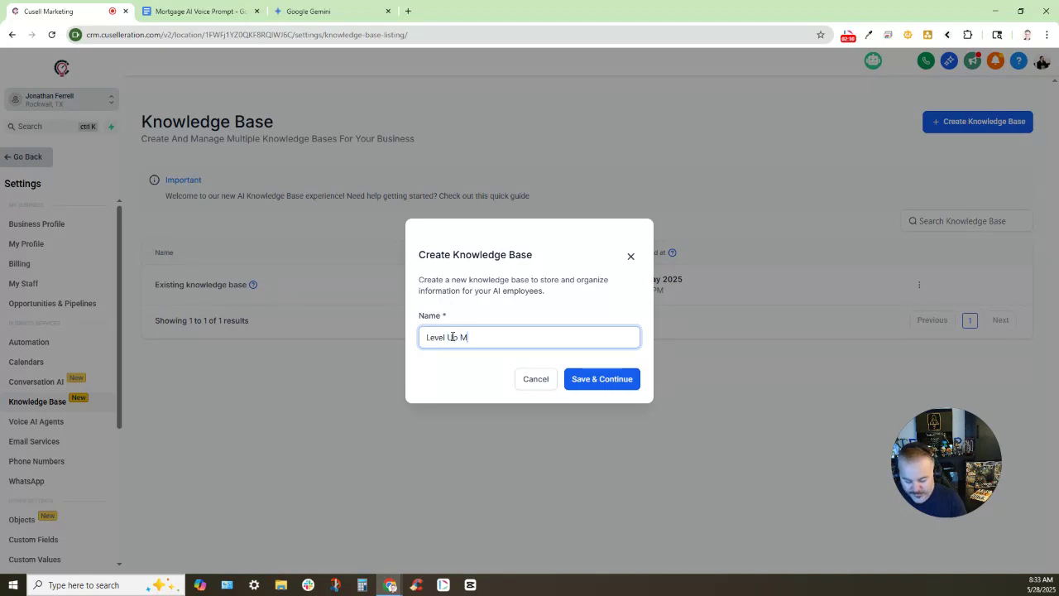
key("BackSpace")
key("BackSpace")
key("BackSpace")
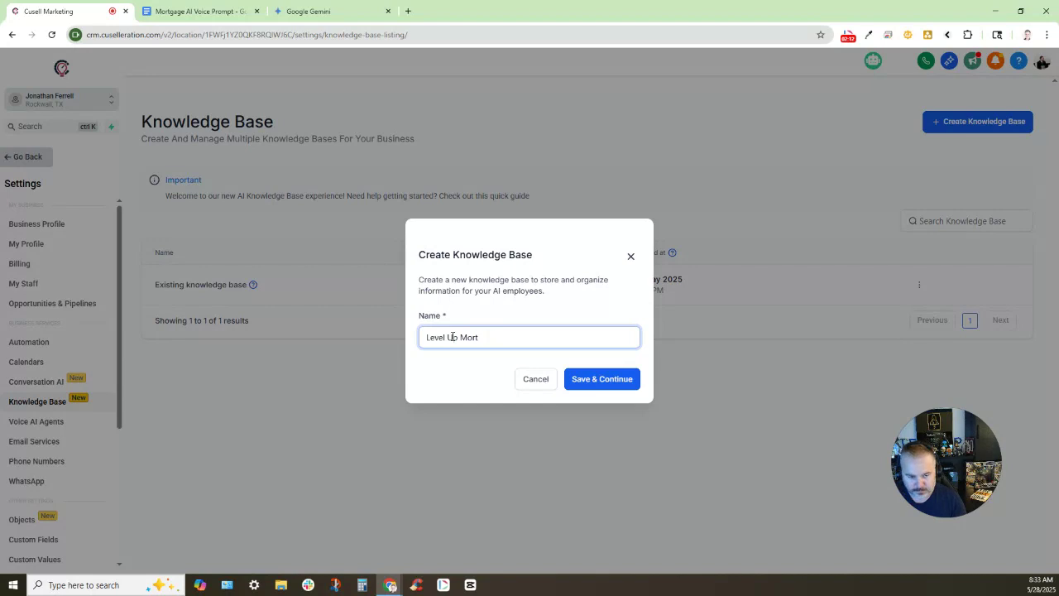
type("hahe")
key("BackSpace")
key("BackSpace")
key("BackSpace")
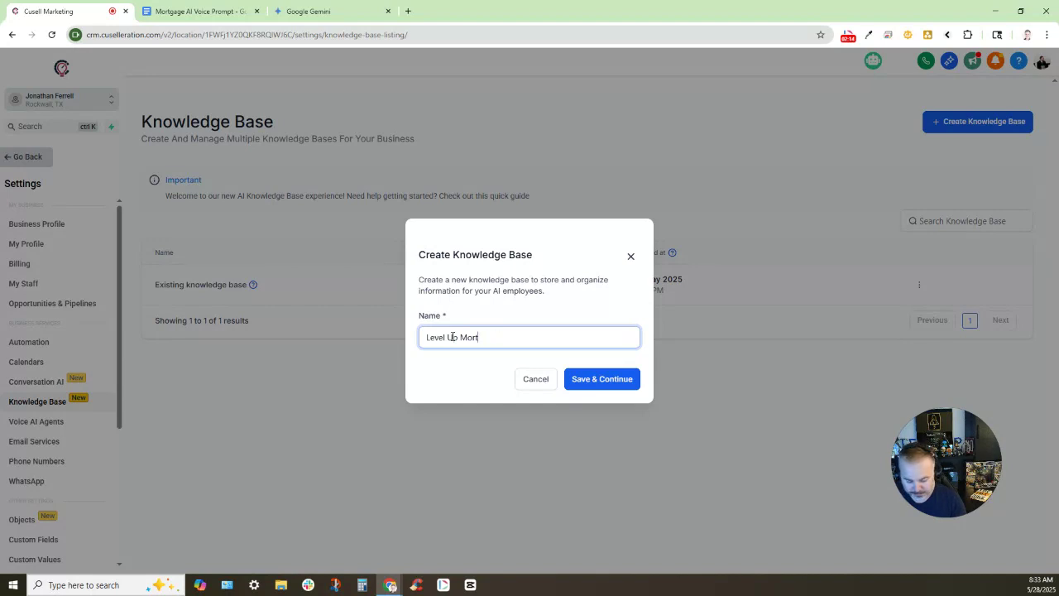
type("gage Lending")
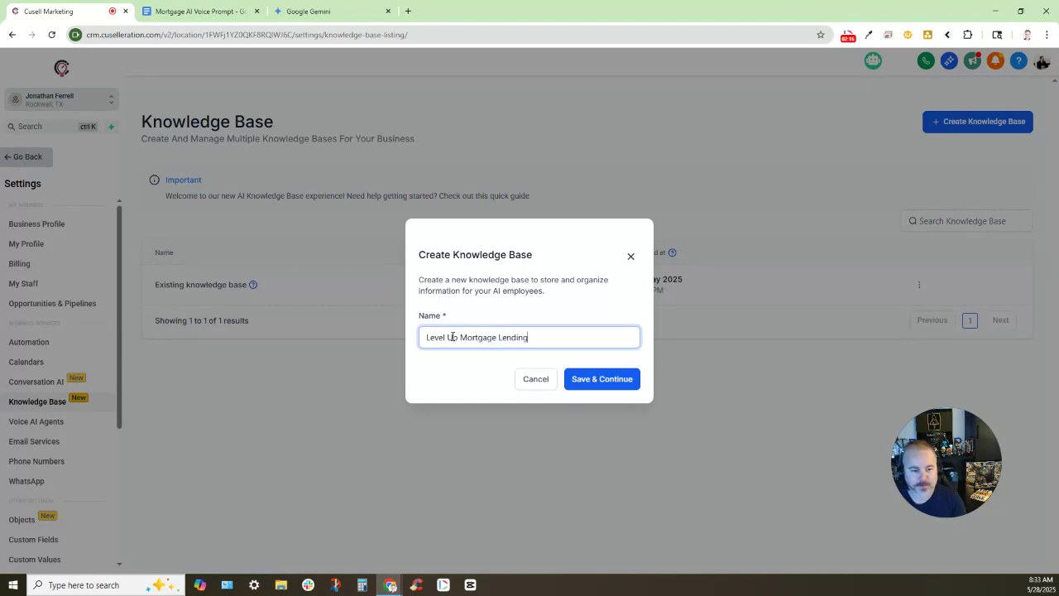
left_click(571, 379)
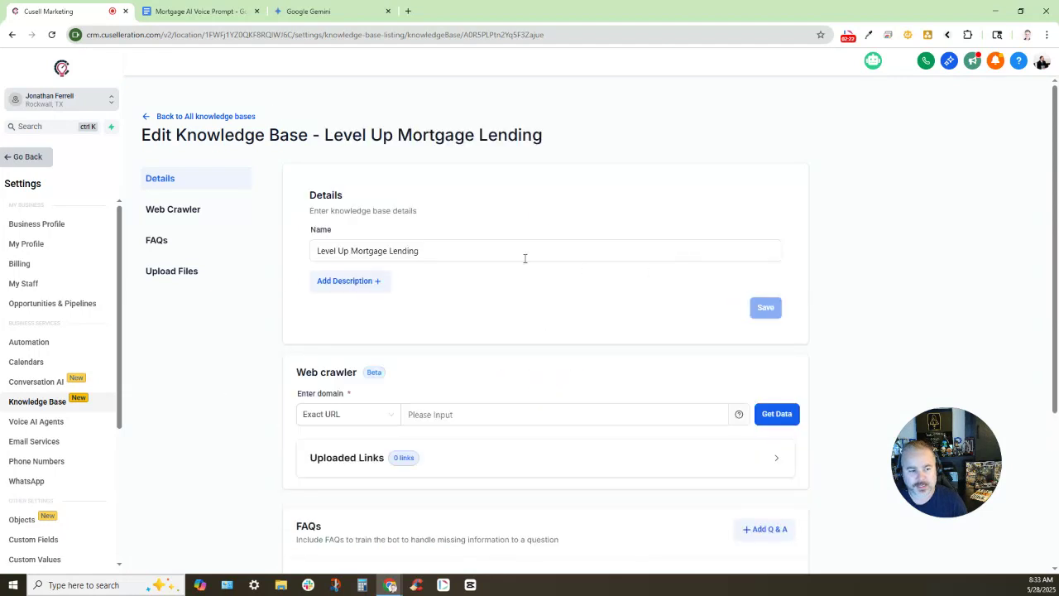
Toggle the description field on and off on the new knowledge base's edit page
left_click(348, 259)
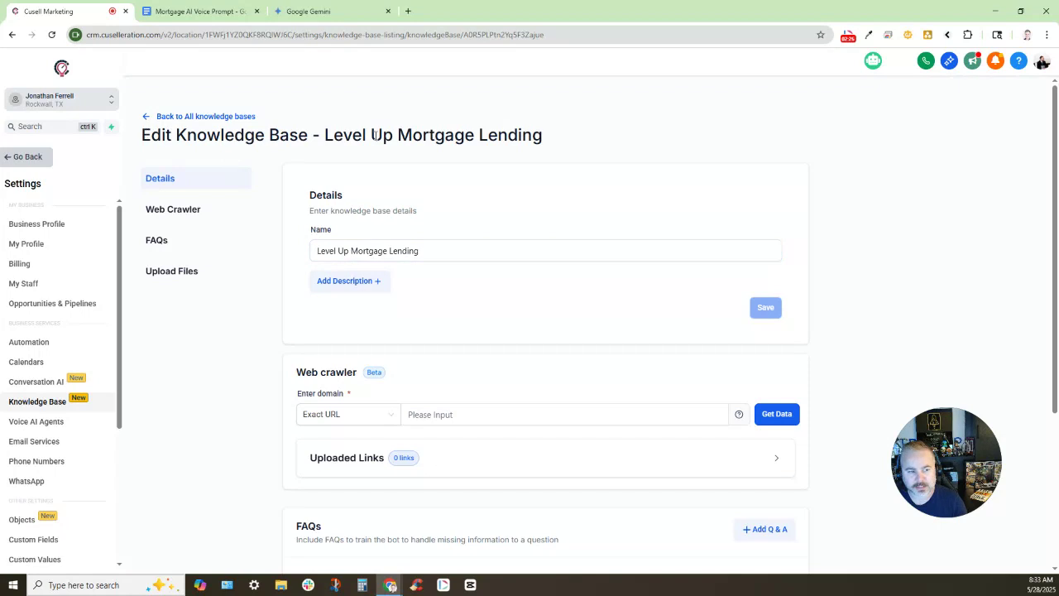
left_click(342, 284)
left_click(436, 327)
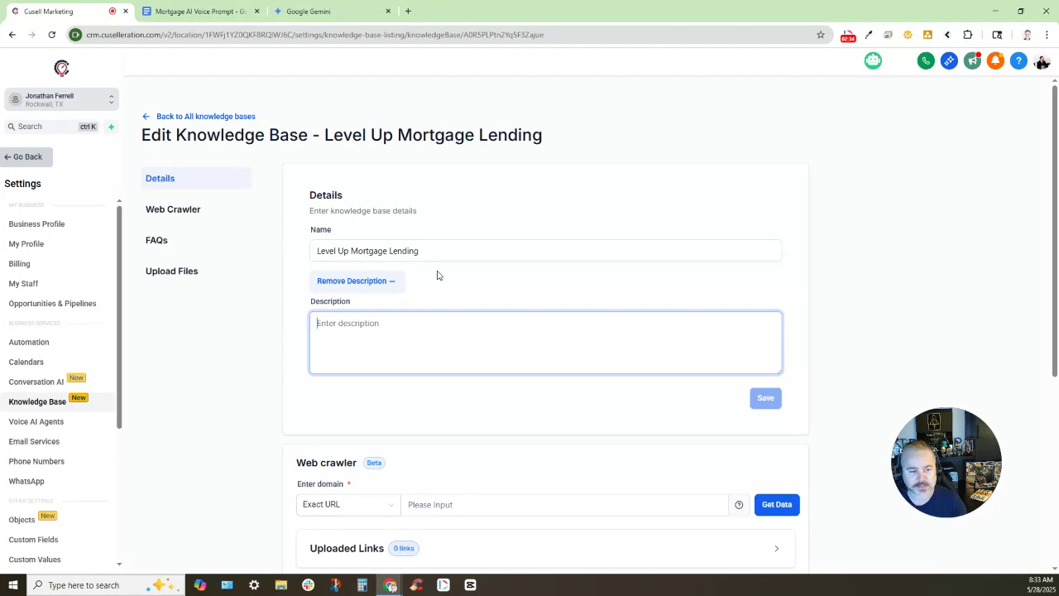
left_click(372, 282)
scroll(372, 281, "down", 2)
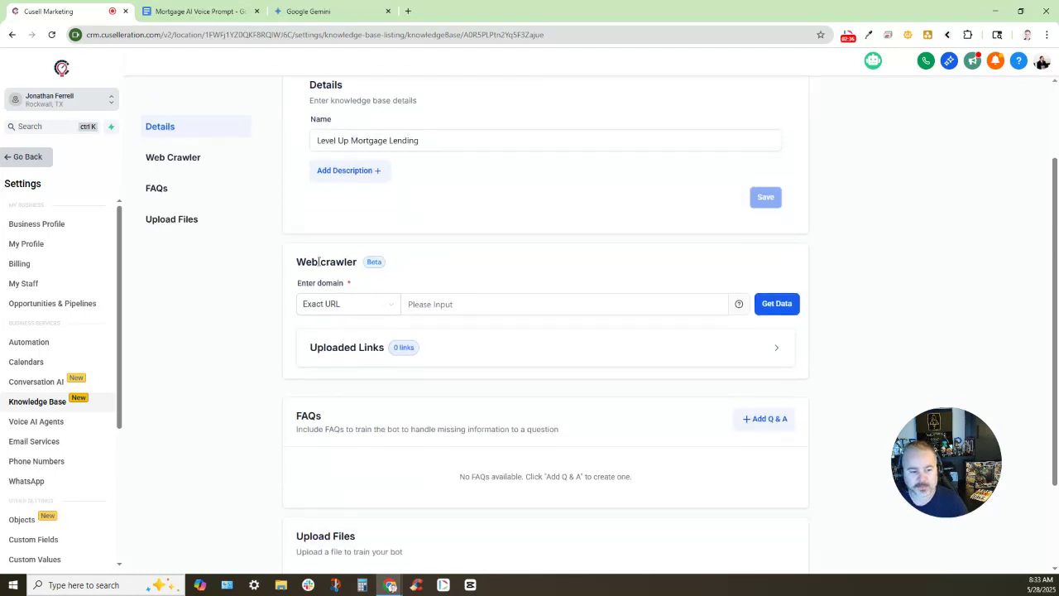
triple_click(390, 269)
left_click(394, 265)
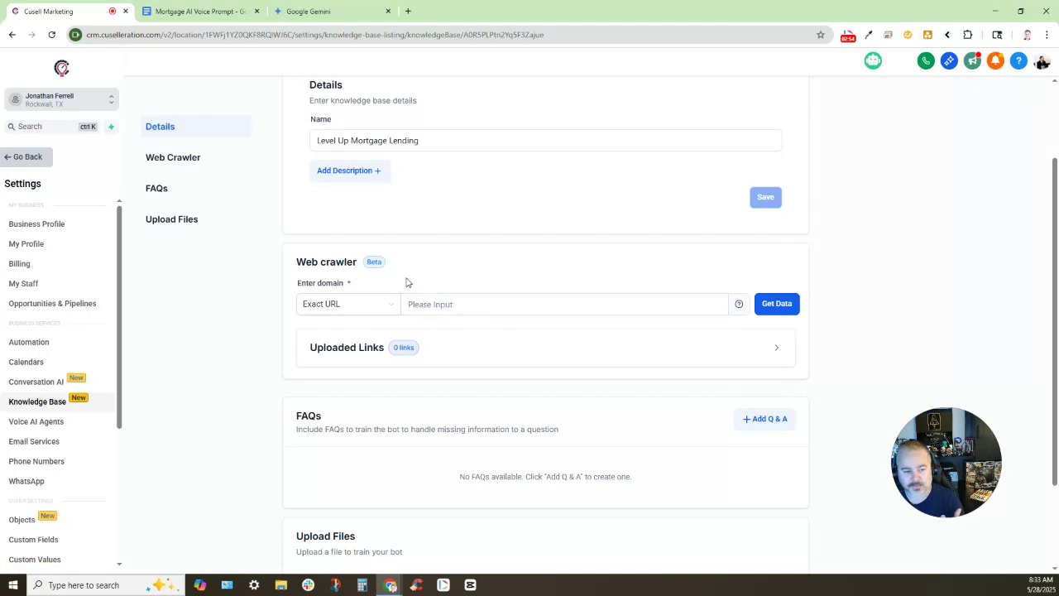
left_click(407, 12)
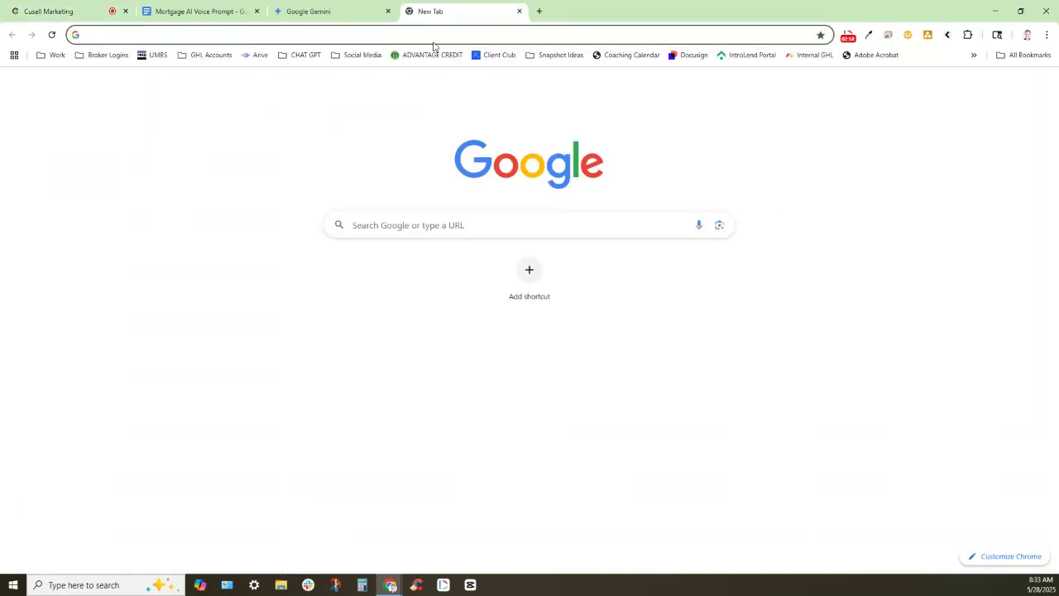
type("www.")
key("Return")
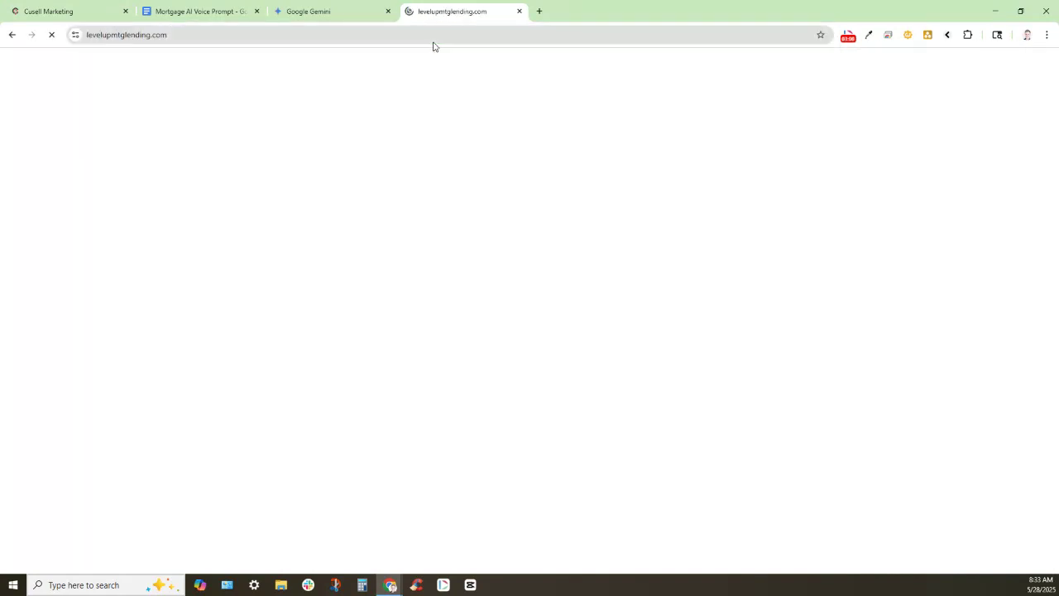
Copy the site's full https address and return to the Cusell Marketing tab
left_click(181, 31)
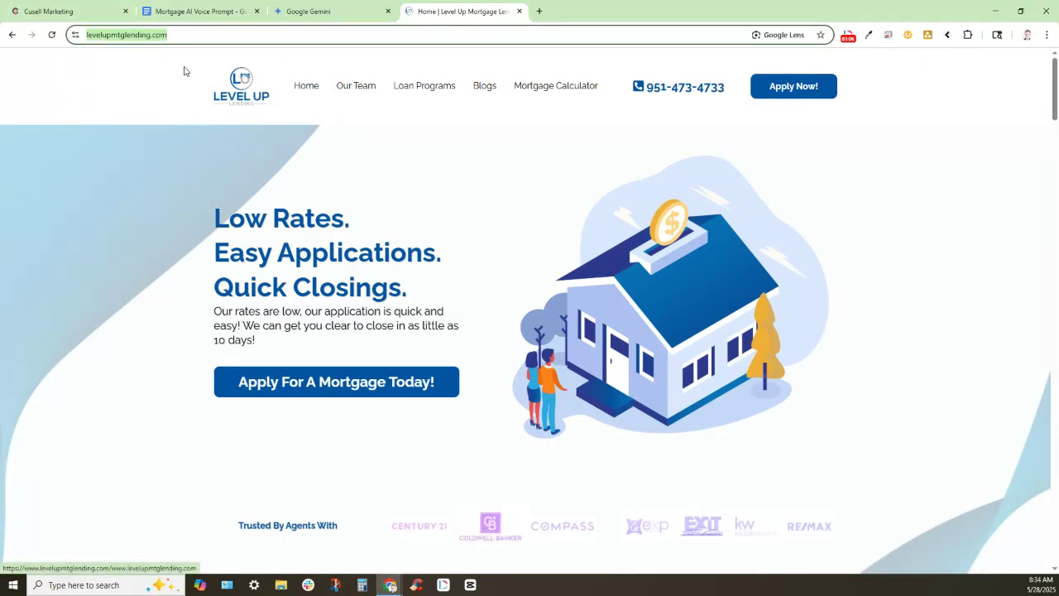
left_click(176, 32)
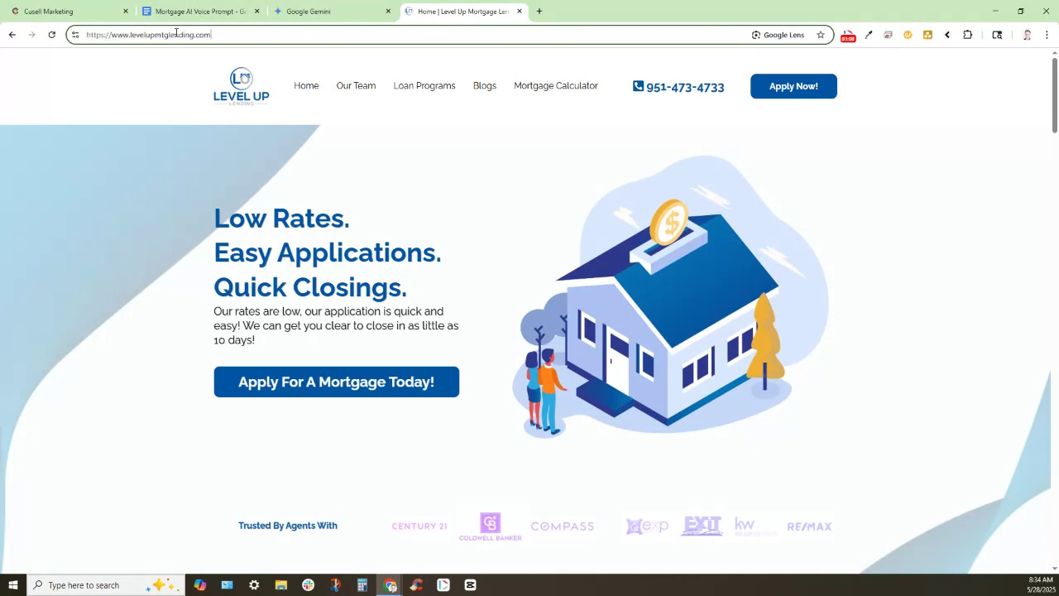
key("Return")
left_click(323, 33)
key("ctrl+c")
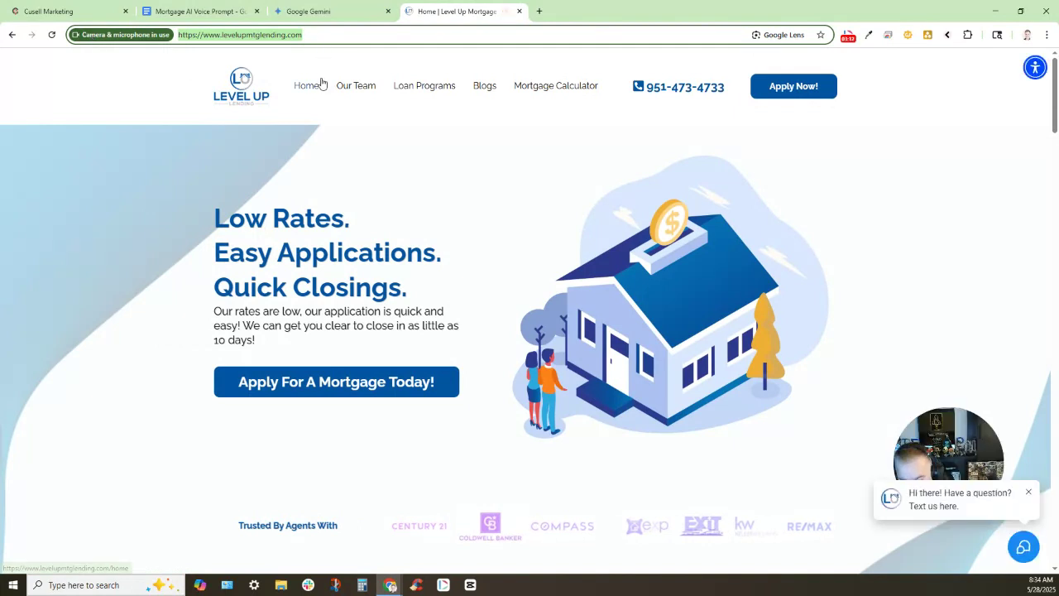
left_click(78, 10)
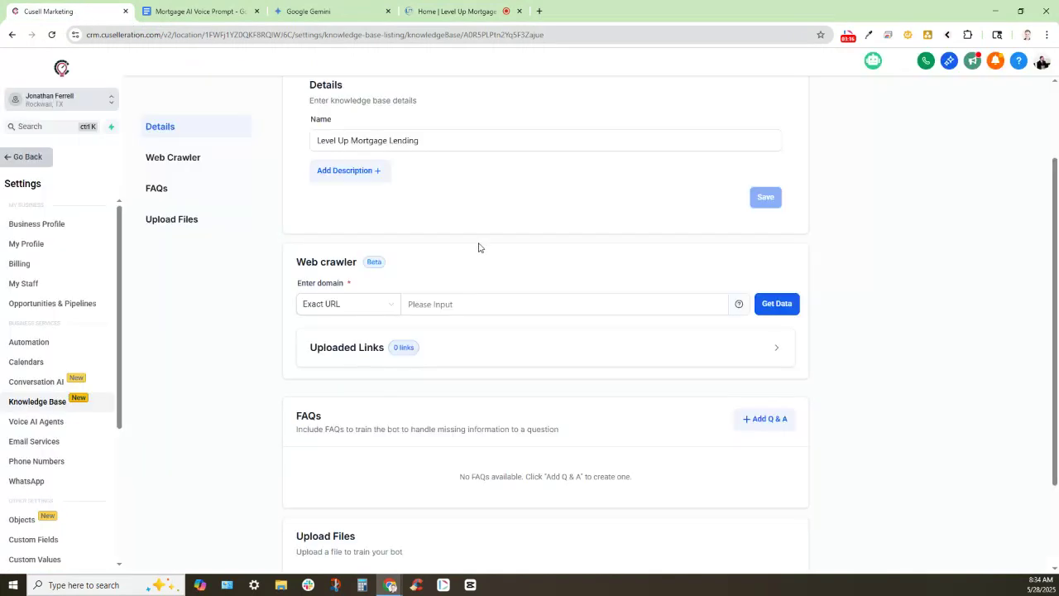
left_click(418, 306)
key("ctrl+v")
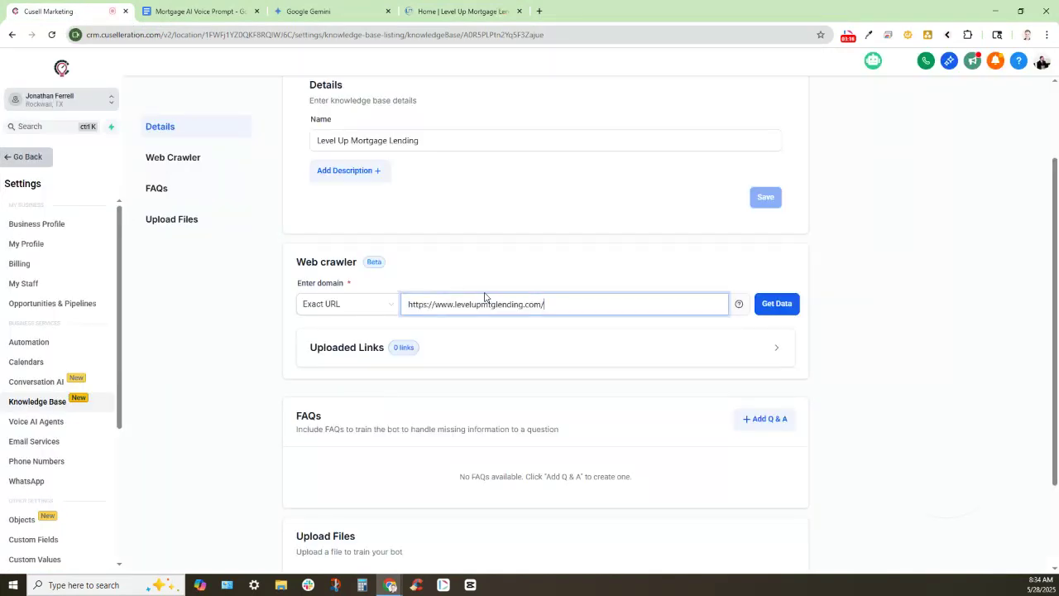
left_click(765, 307)
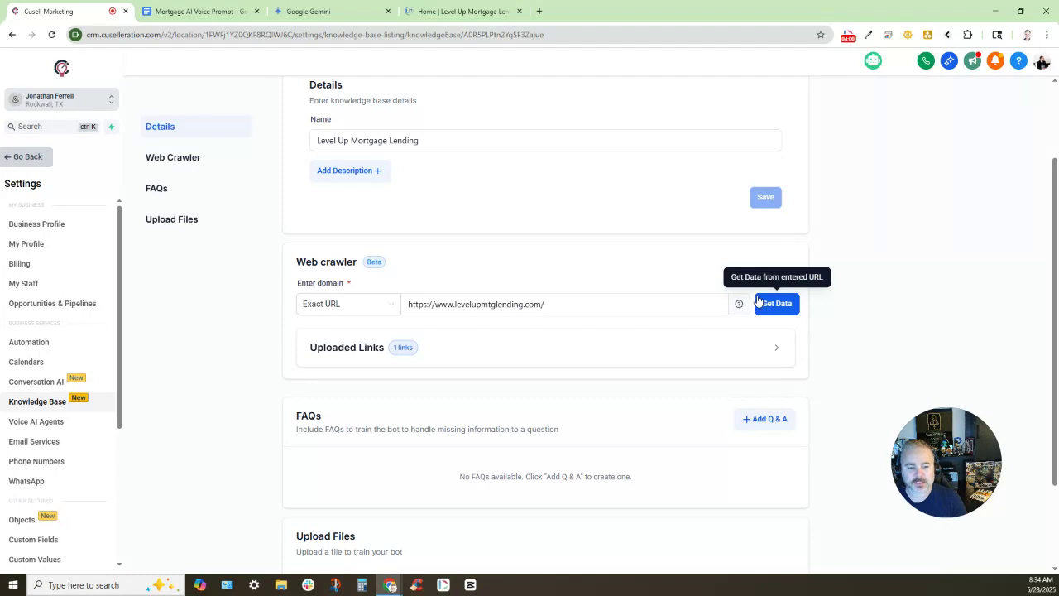
left_click(628, 348)
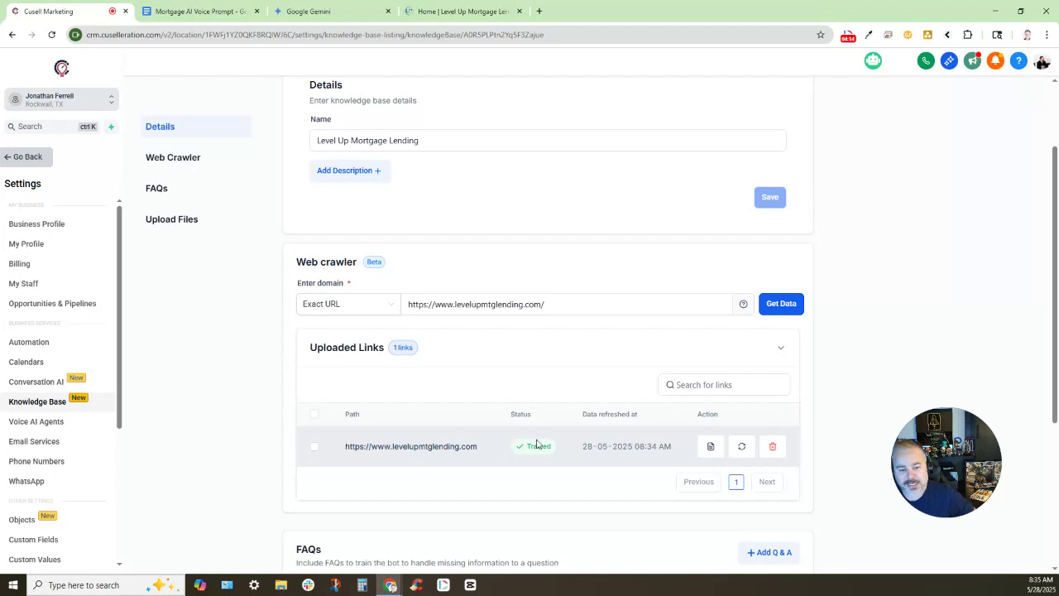
left_click(712, 448)
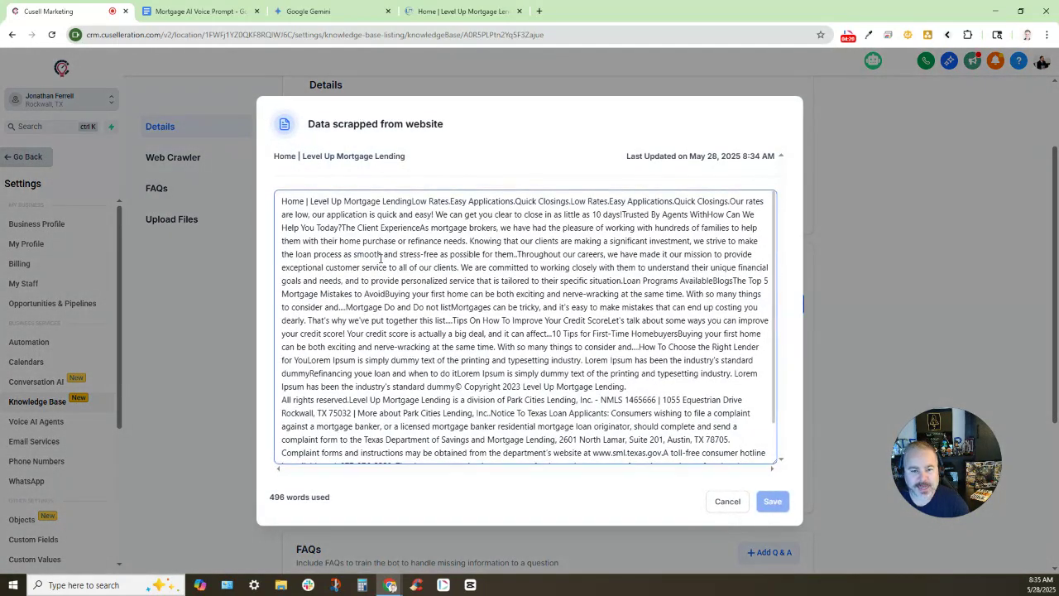
scroll(390, 276, "down", 1)
scroll(517, 405, "up", 1)
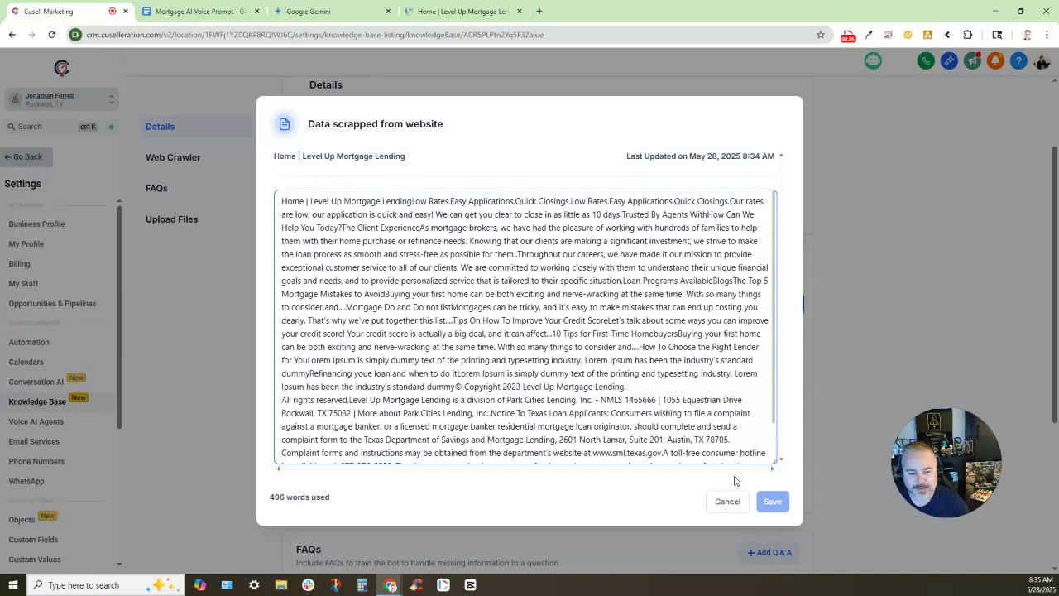
left_click(738, 502)
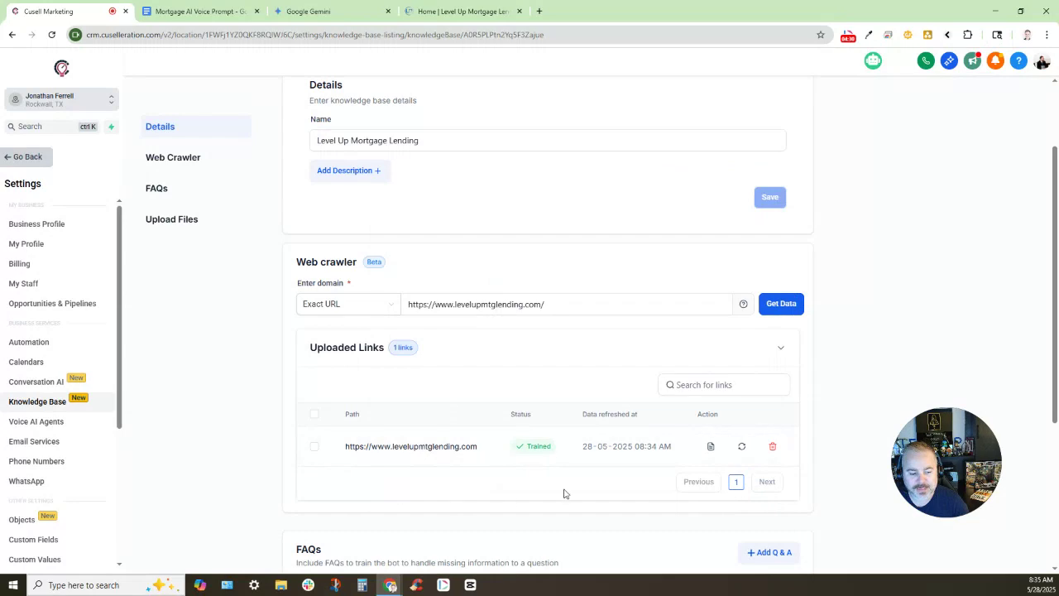
left_click(710, 446)
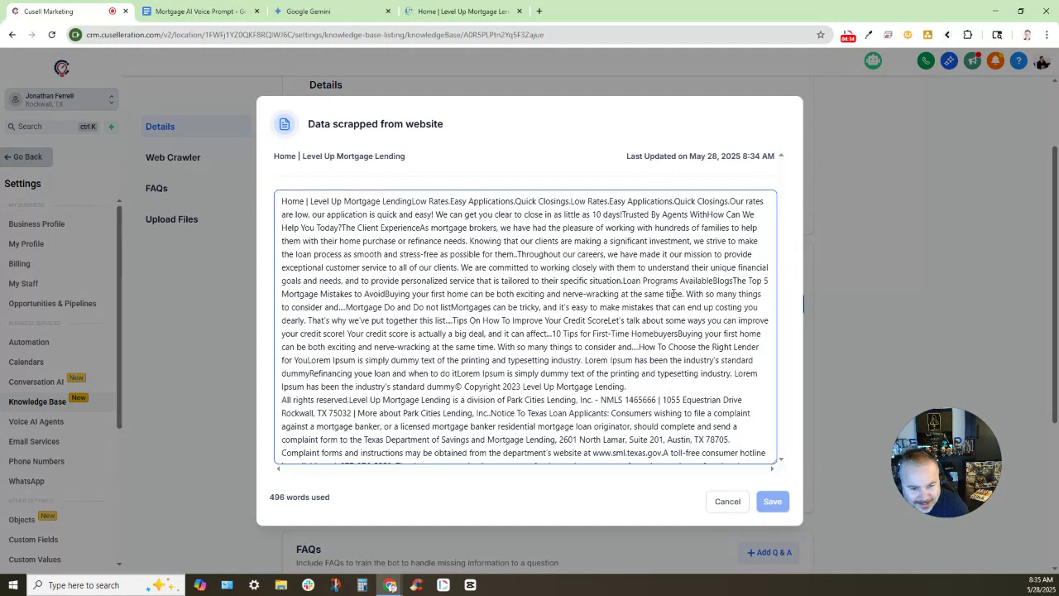
scroll(699, 321, "down", 2)
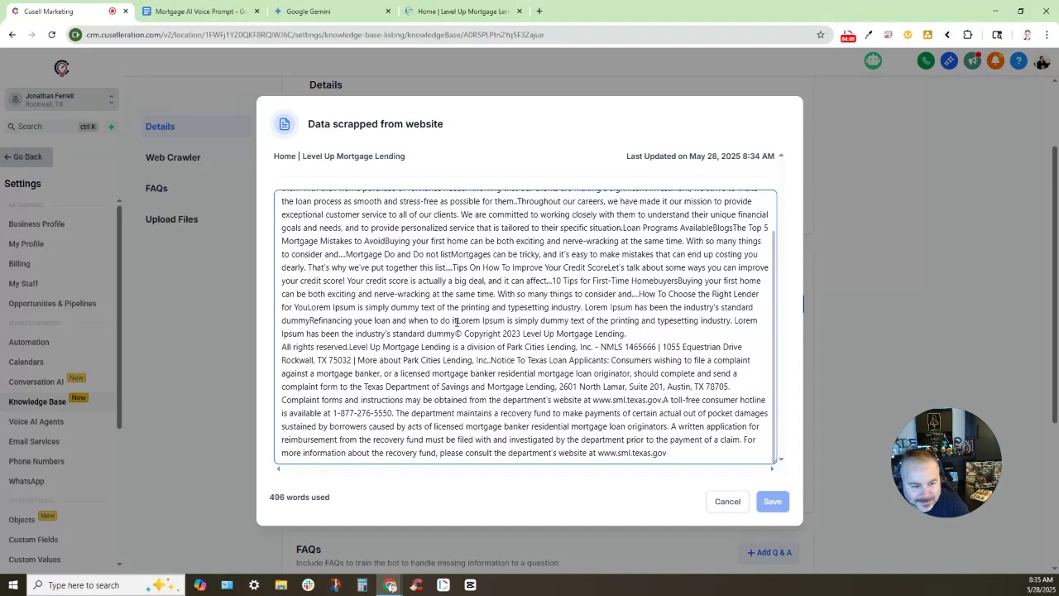
left_click_drag(455, 322, 656, 322)
left_click(917, 341)
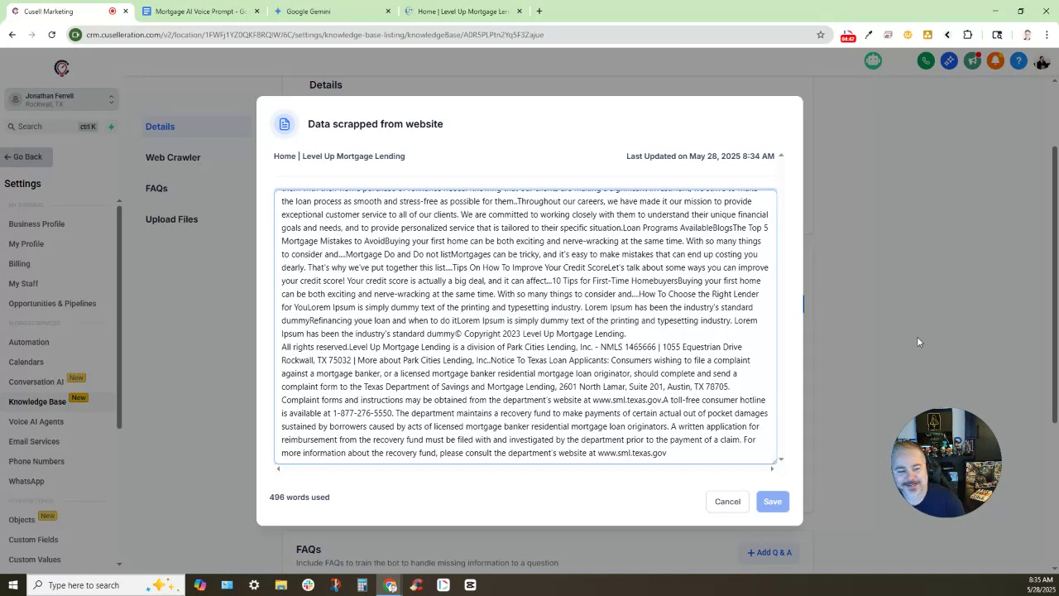
left_click(727, 502)
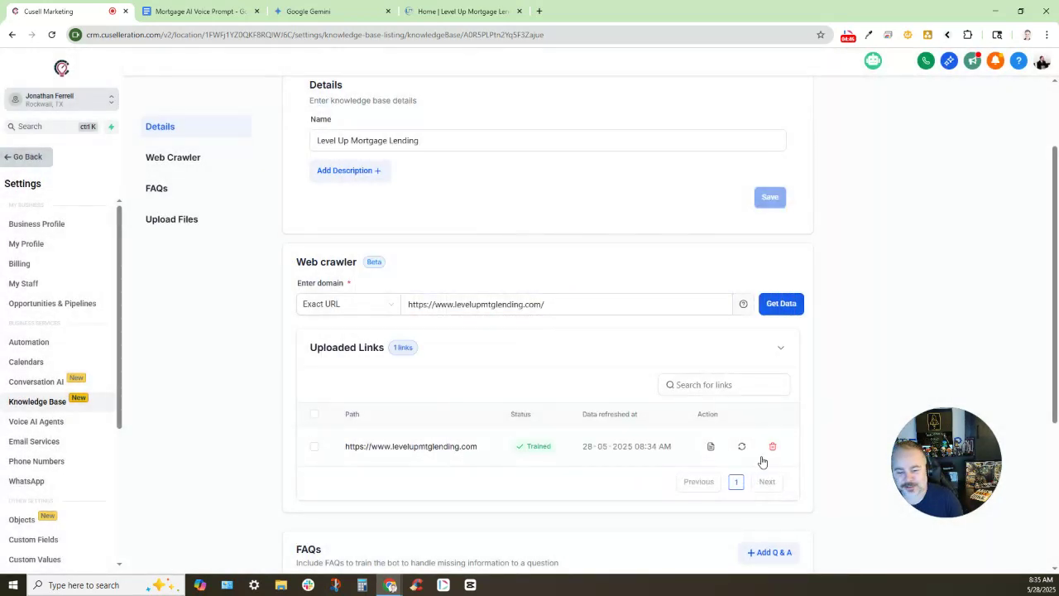
Add FAQ 'What is a mortgage?', answered as a loan that helps home buyers buy a home
scroll(728, 447, "down", 2)
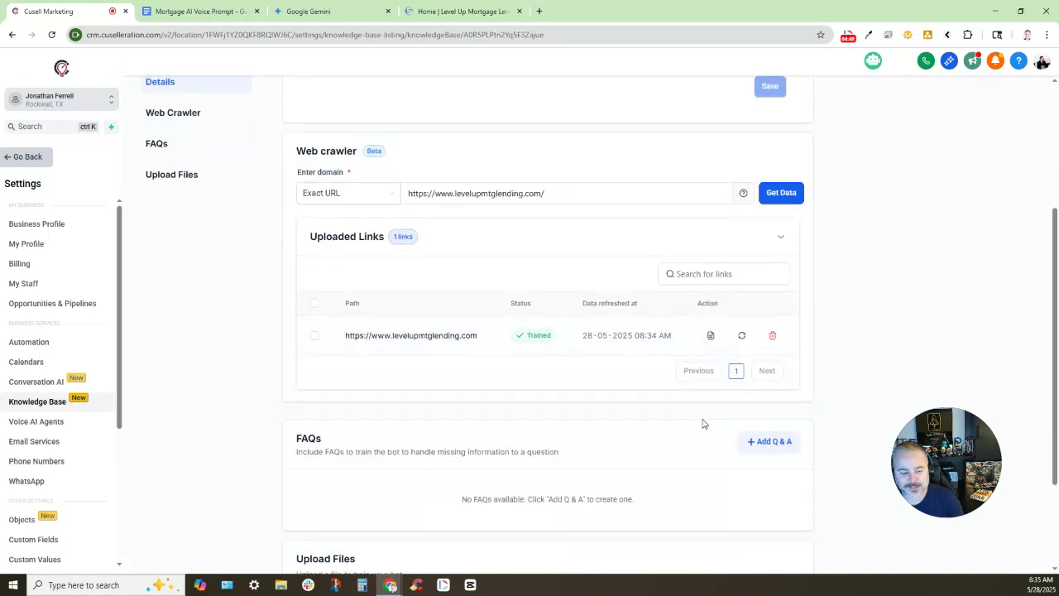
scroll(703, 423, "down", 2)
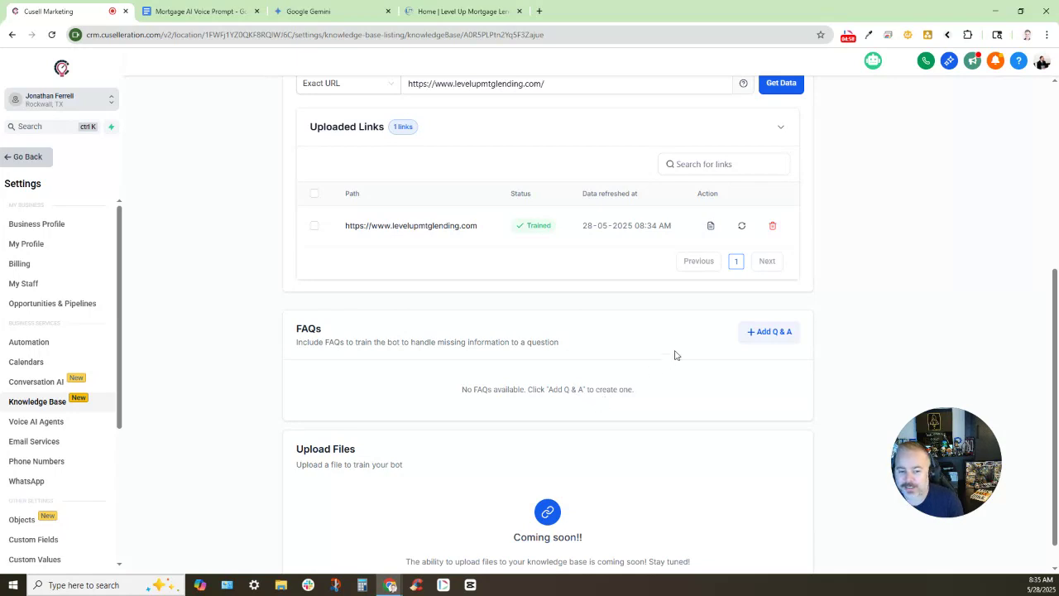
left_click(770, 333)
left_click(363, 413)
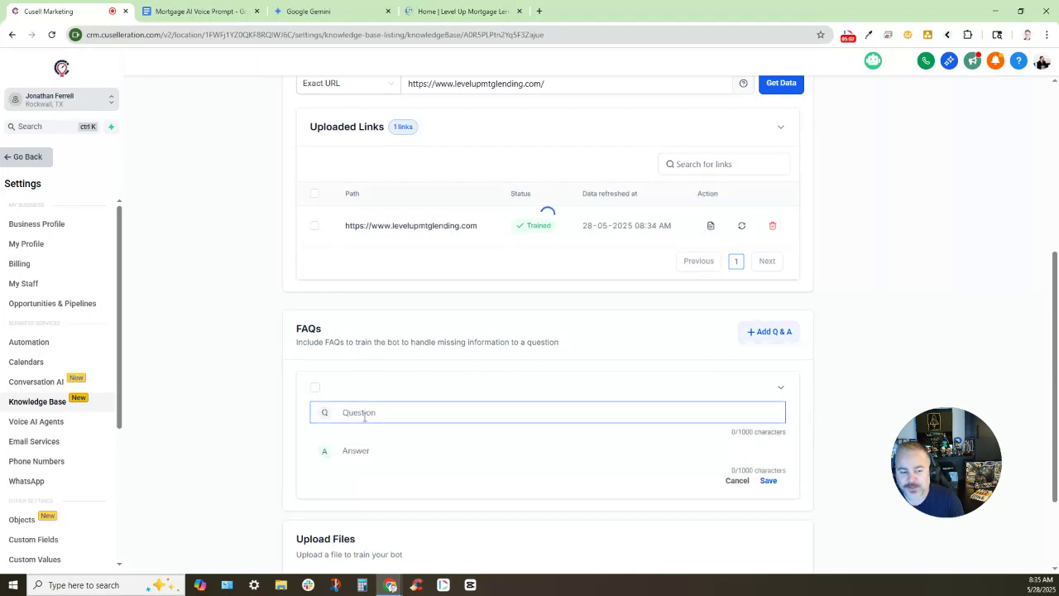
type("What ")
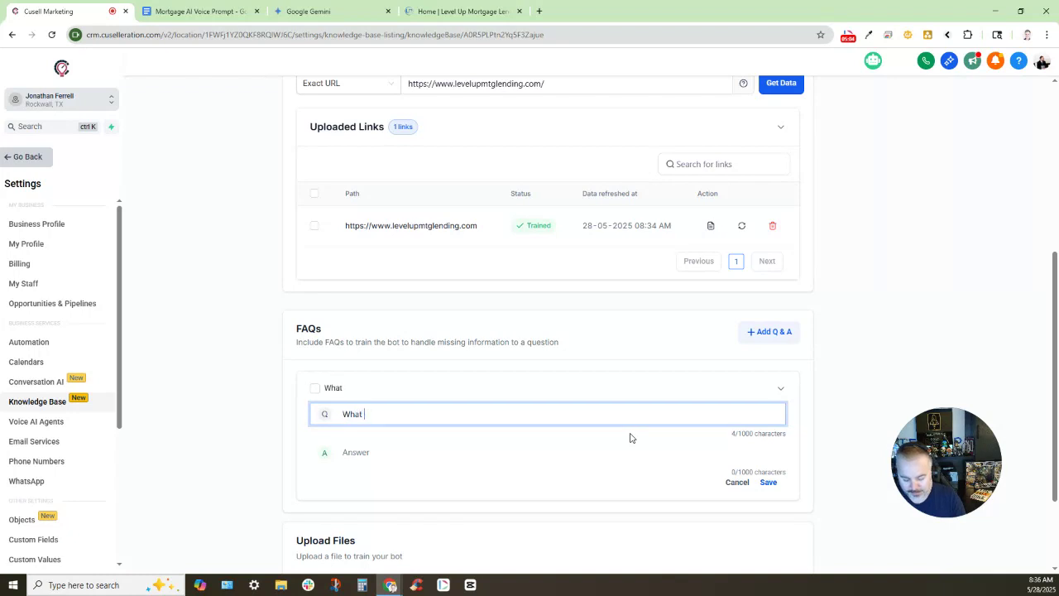
type("is a mortgage?")
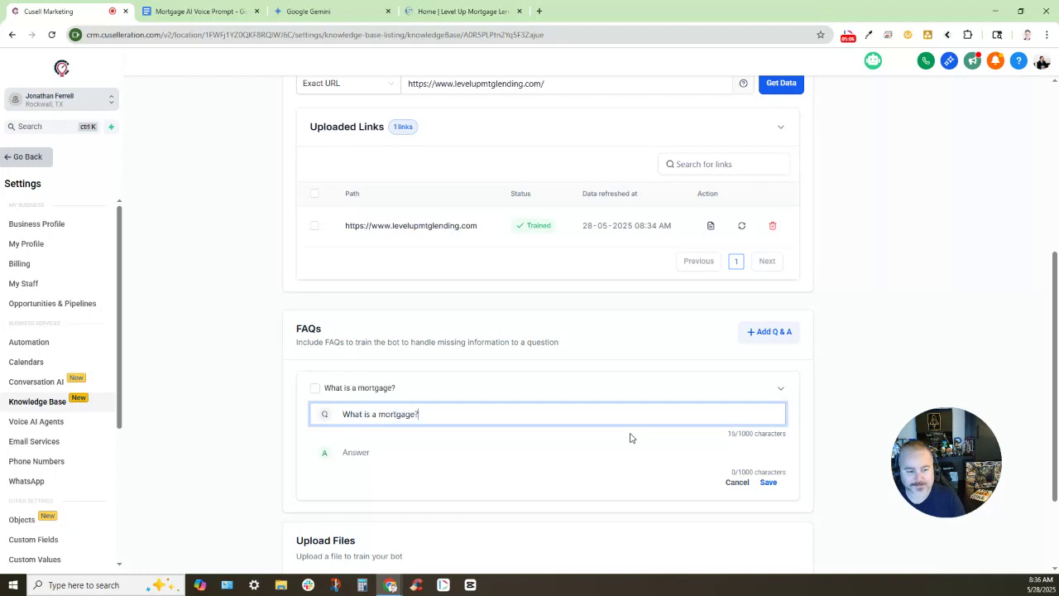
left_click(364, 451)
type("A")
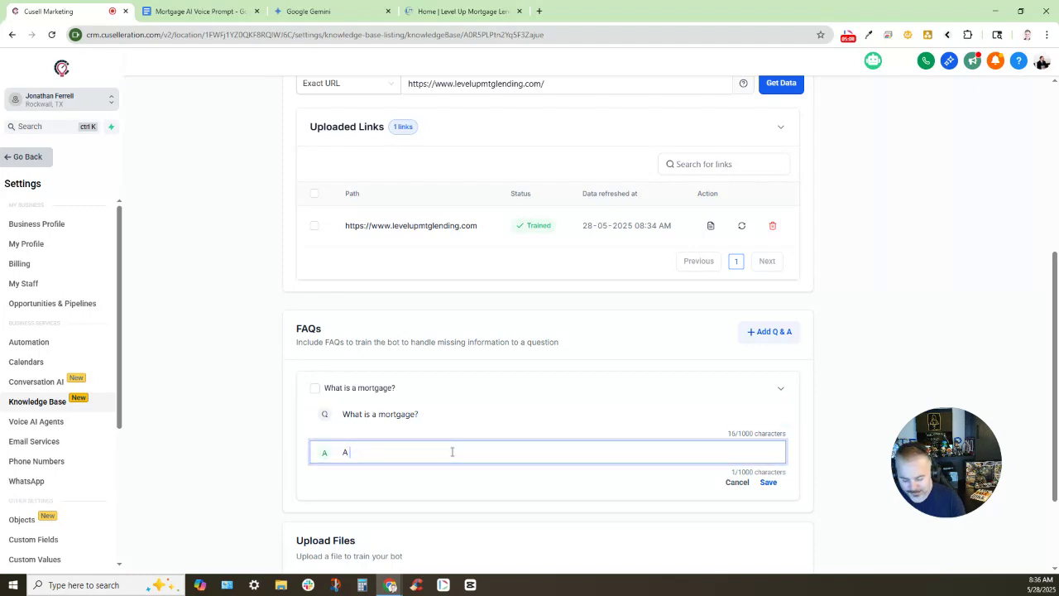
type(" mortgage is a loan that helps")
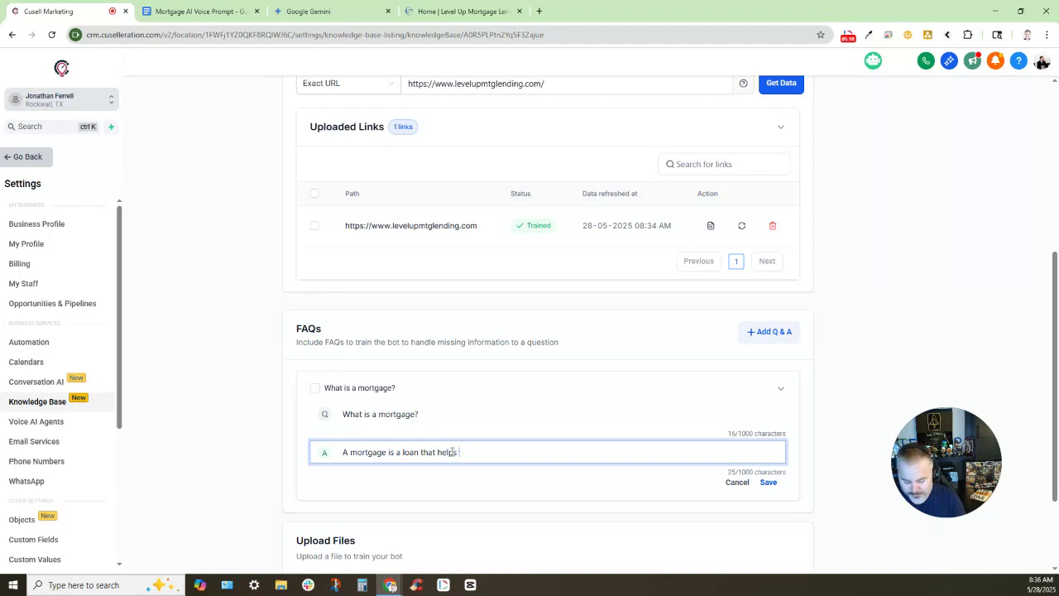
type("home buyers bu")
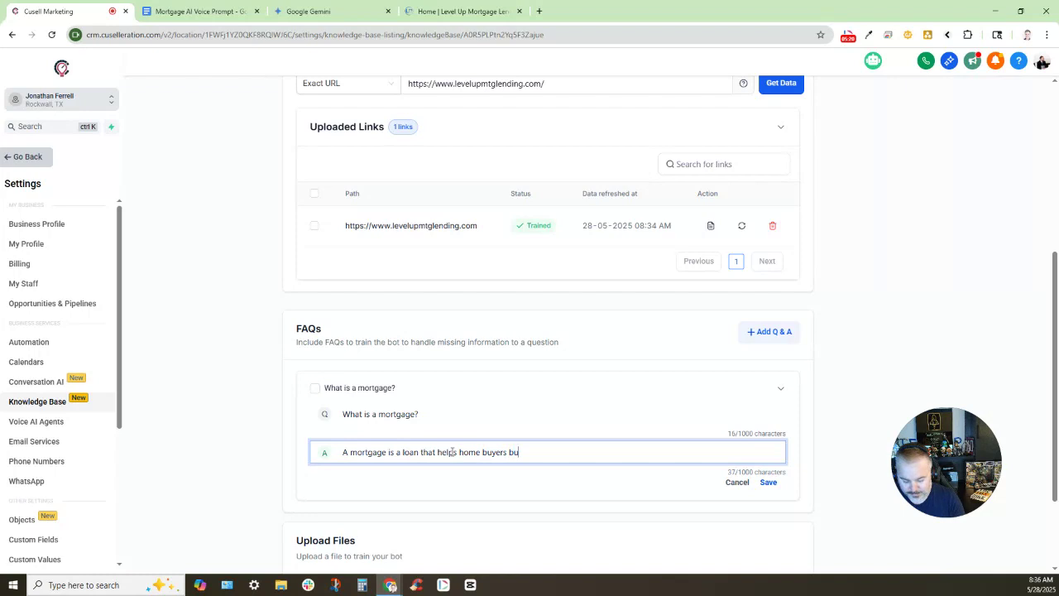
type("y a home")
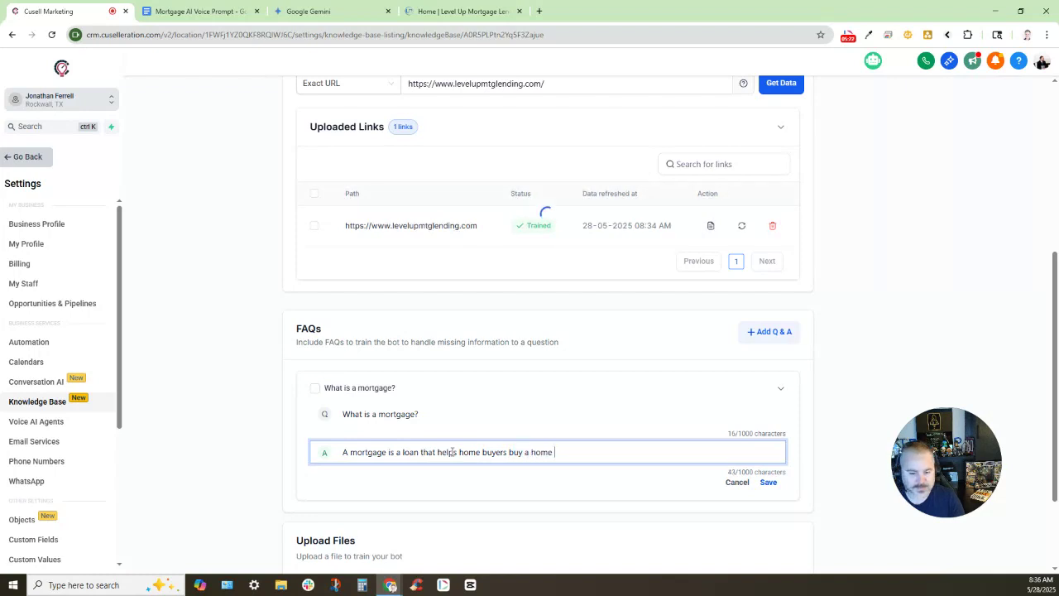
left_click(767, 482)
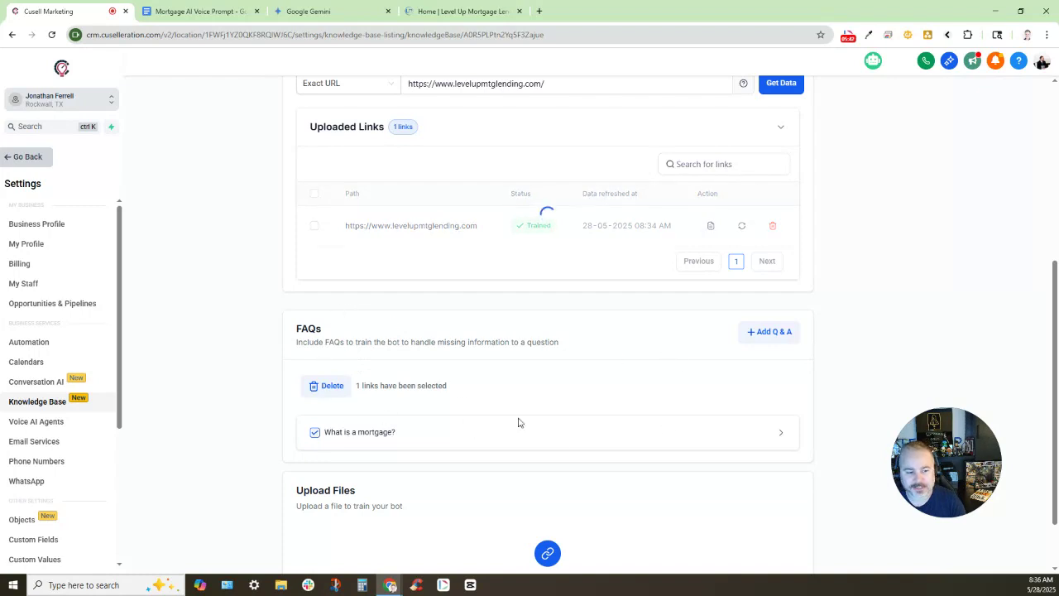
Go from the knowledge base to the Voice AI Agents list showing agent Ellie
scroll(546, 385, "down", 1)
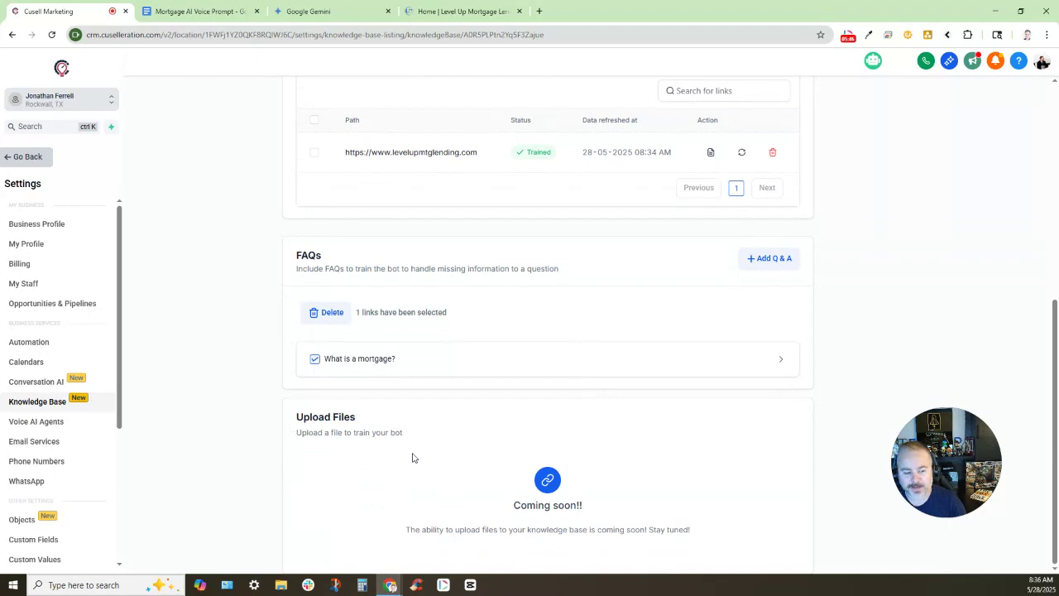
scroll(616, 449, "up", 3)
scroll(618, 449, "up", 3)
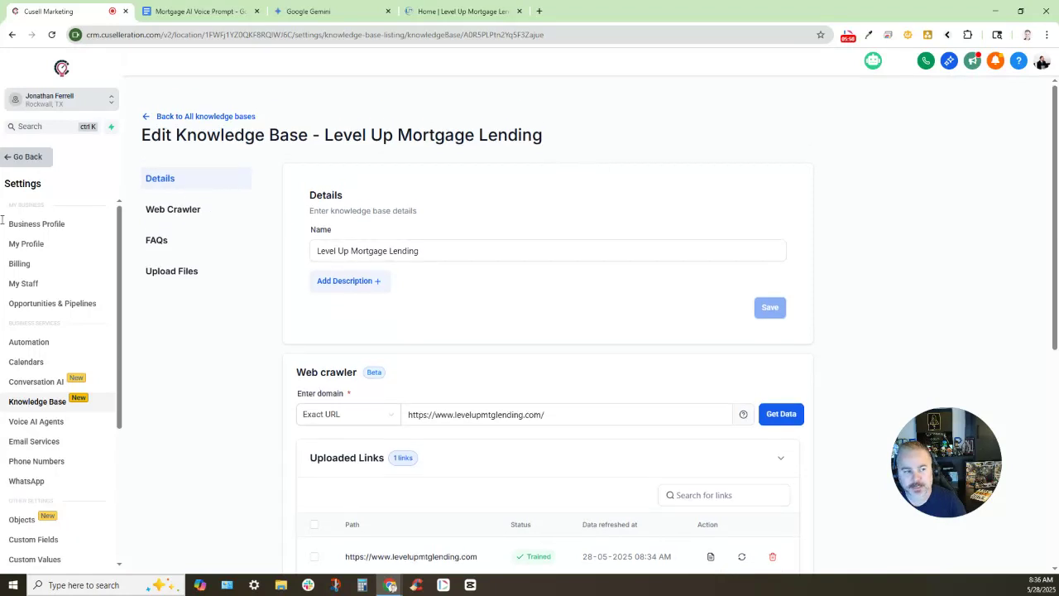
left_click(37, 423)
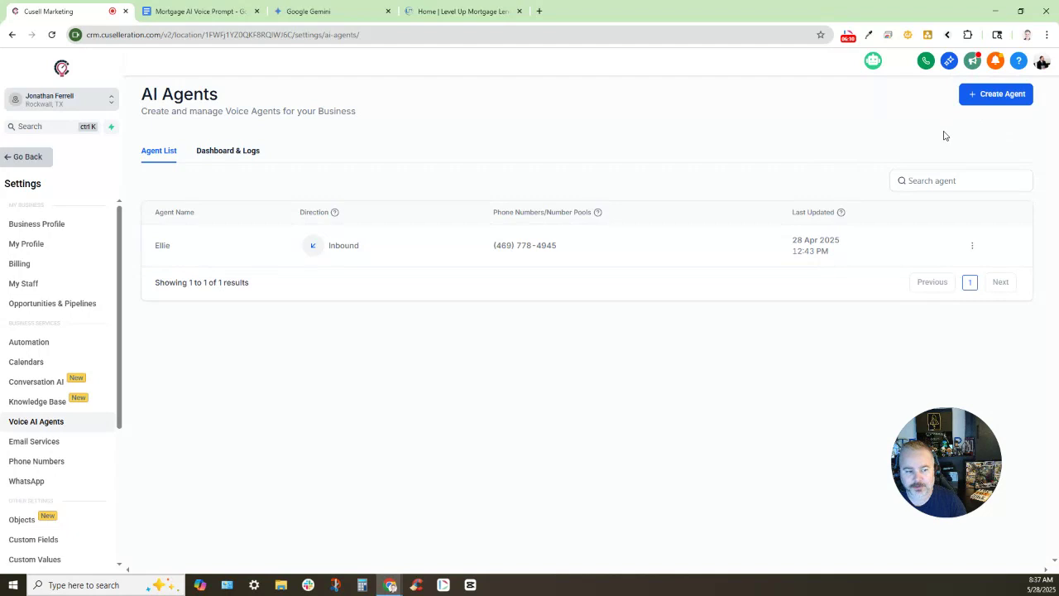
Create a default inbound voice agent, My Agent 843, and return to the agent list
left_click(983, 98)
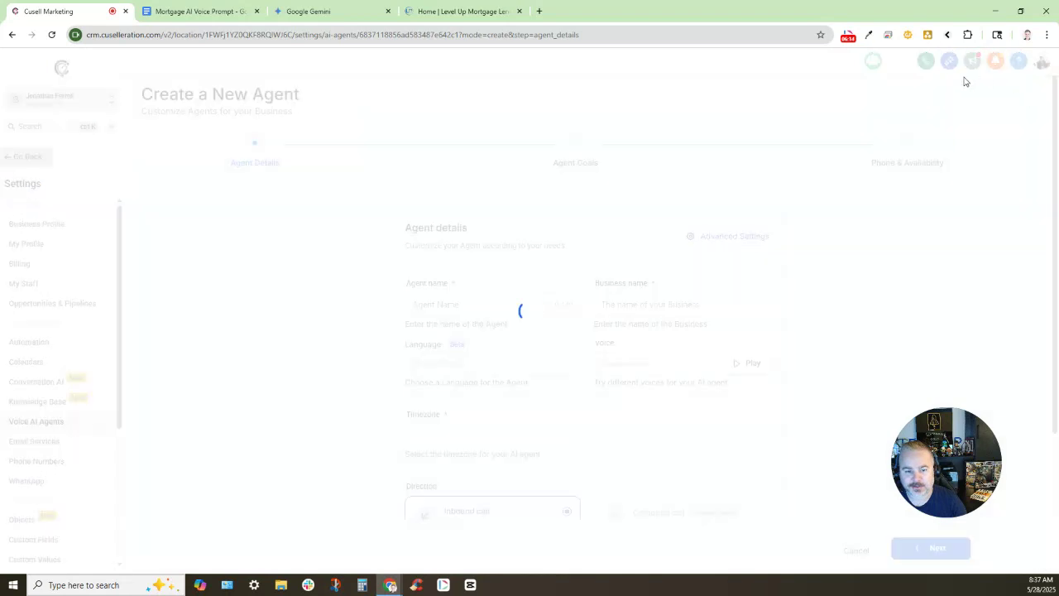
scroll(359, 231, "down", 1)
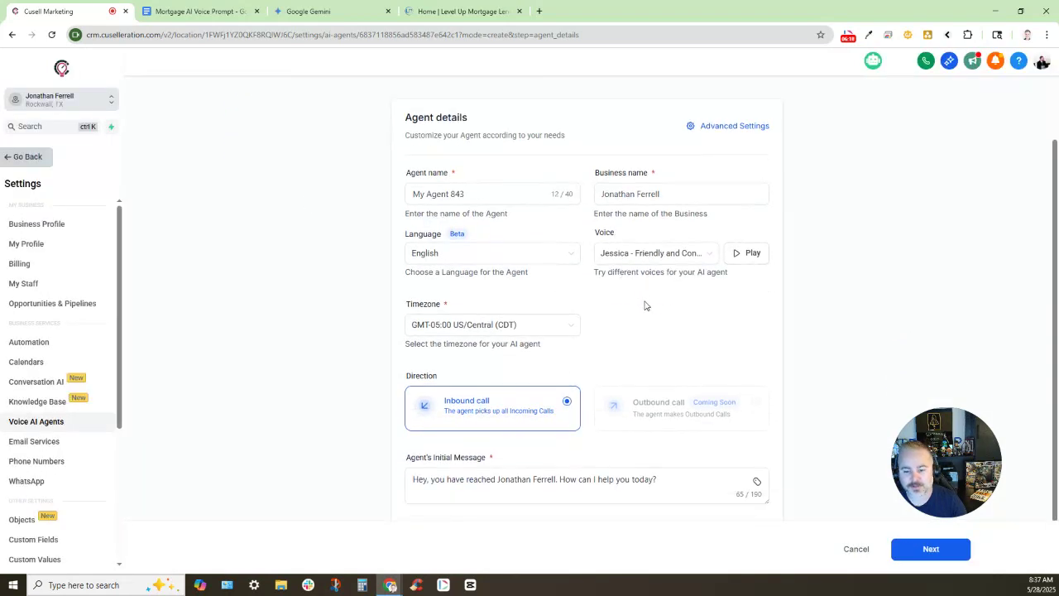
left_click(849, 551)
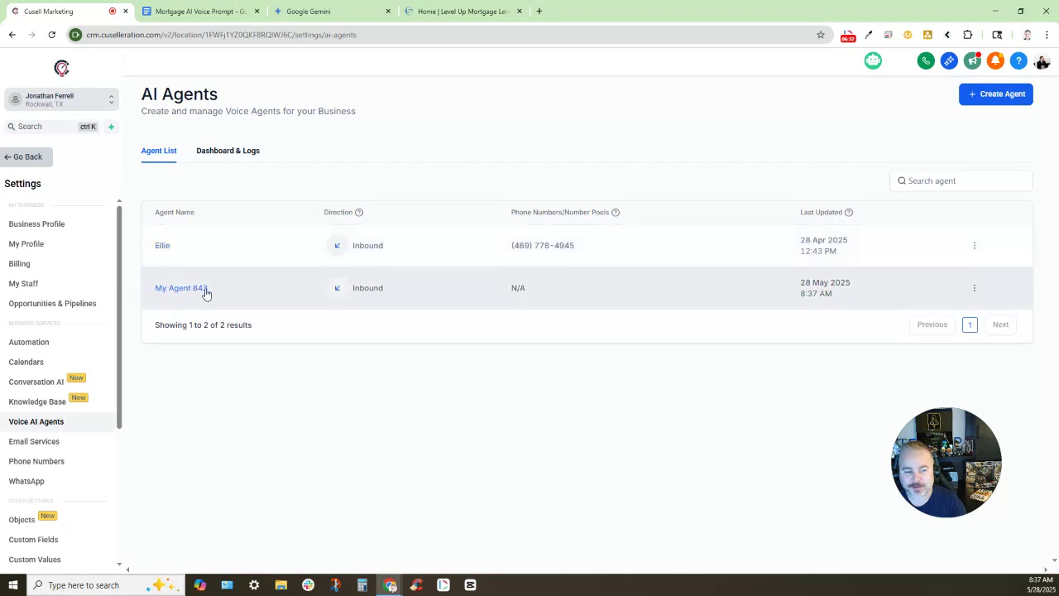
Open My Agent 843's Update Agent page from its row's actions menu
left_click(974, 288)
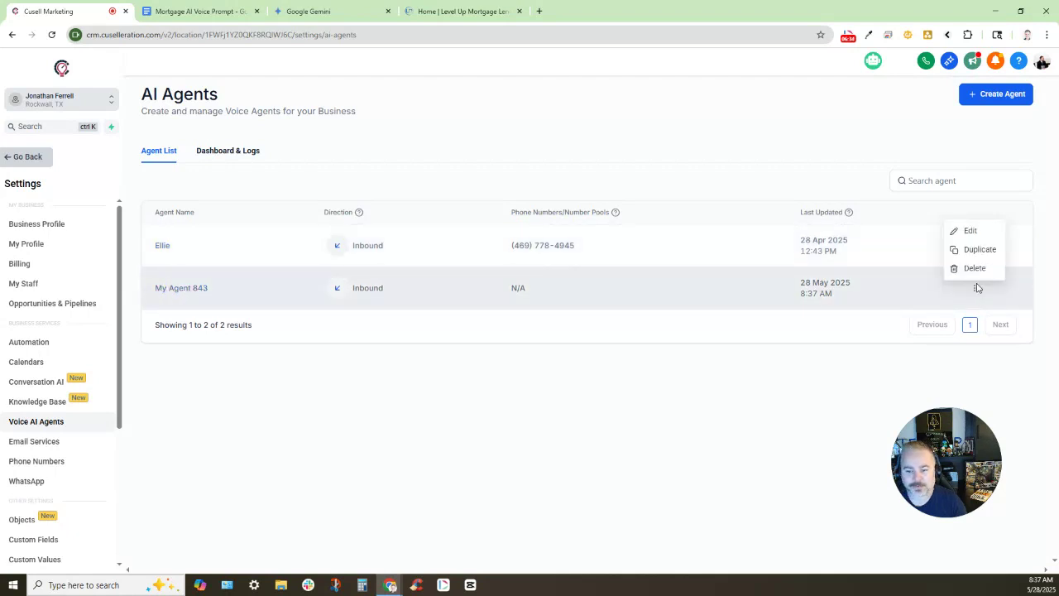
left_click(970, 236)
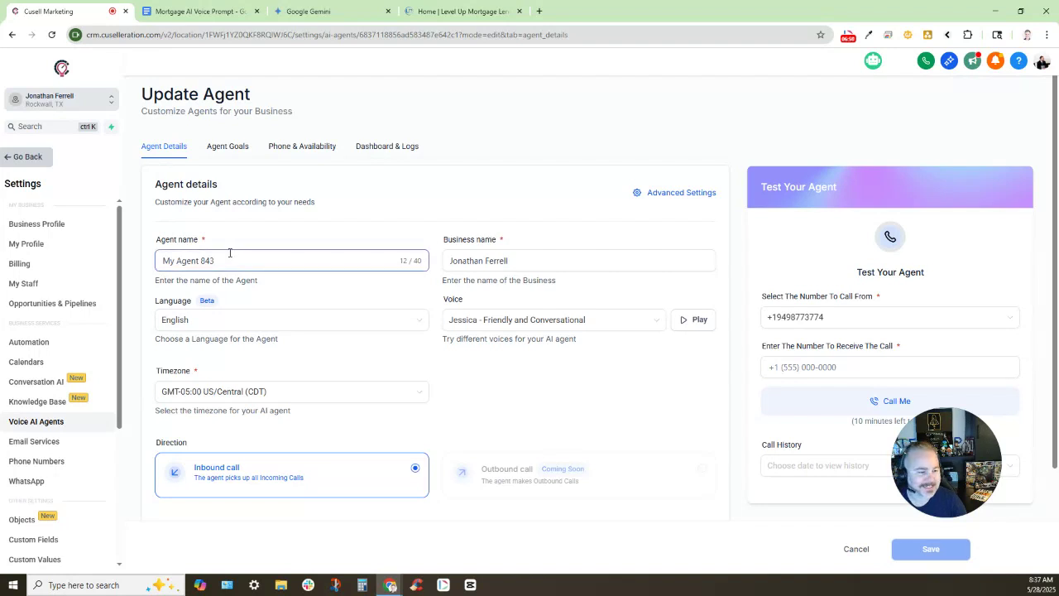
Replace the agent name My Agent 843 with 'Ellie 2.0', leaving language English
left_click_drag(152, 239, 280, 253)
triple_click(256, 262)
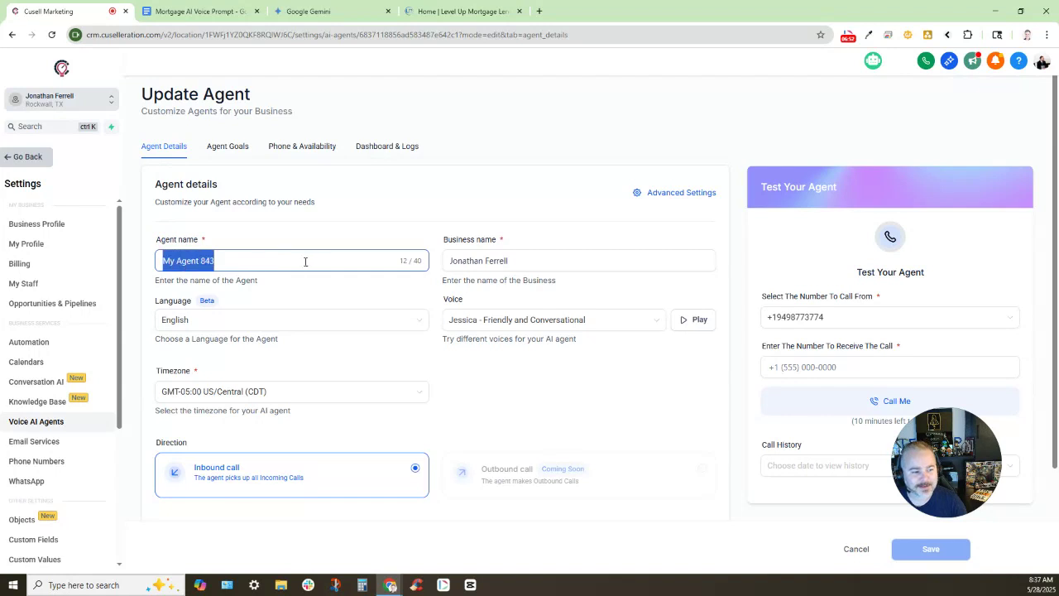
type("Ellie")
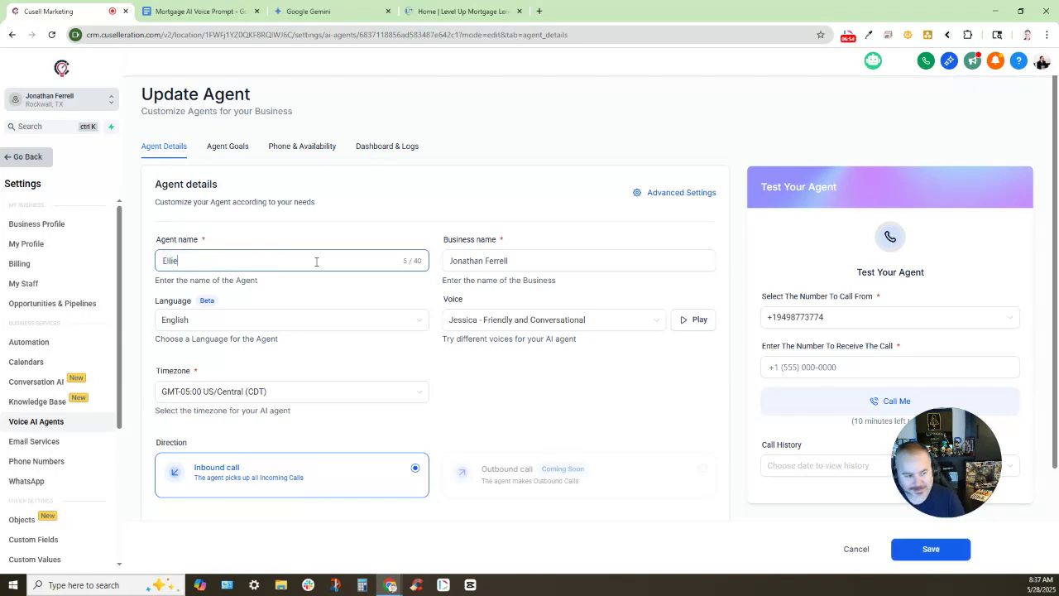
type(" 2")
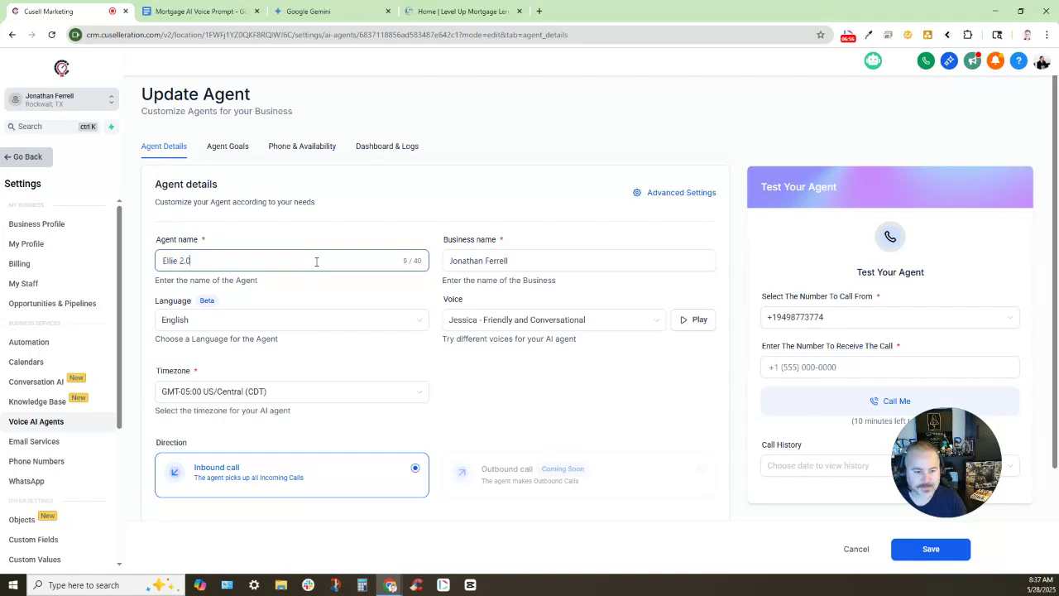
type(".0")
scroll(529, 258, "down", 1)
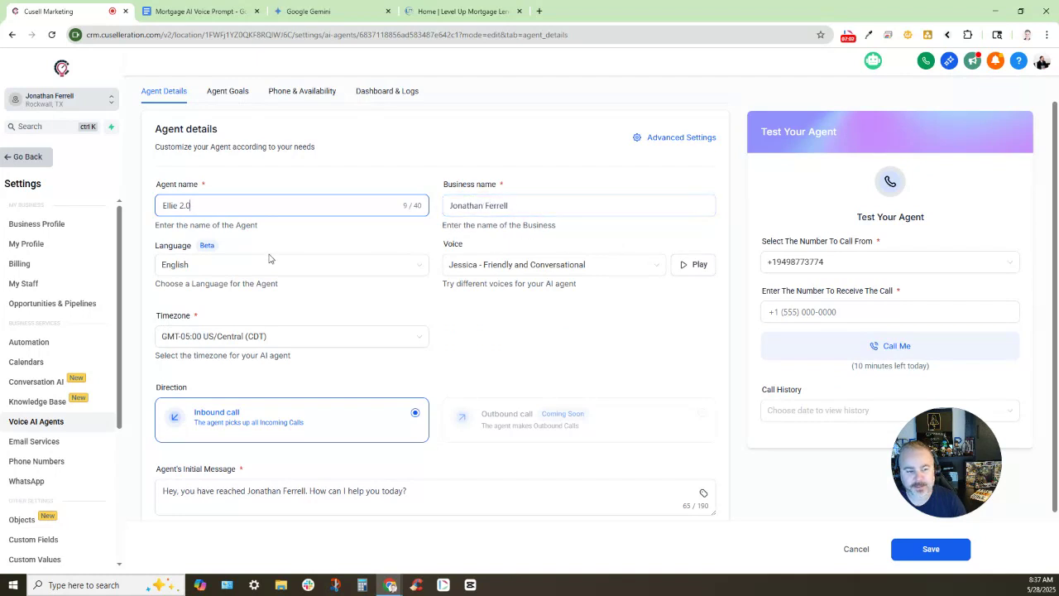
left_click(331, 264)
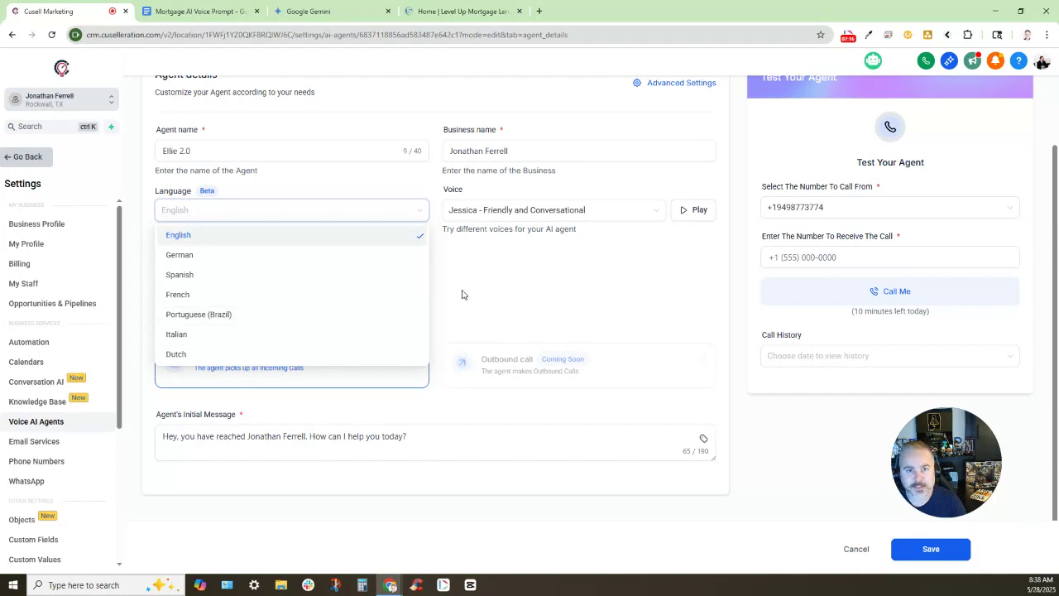
Keep English as the language and preview the Jessica - Friendly and Conversational voice
left_click(430, 213)
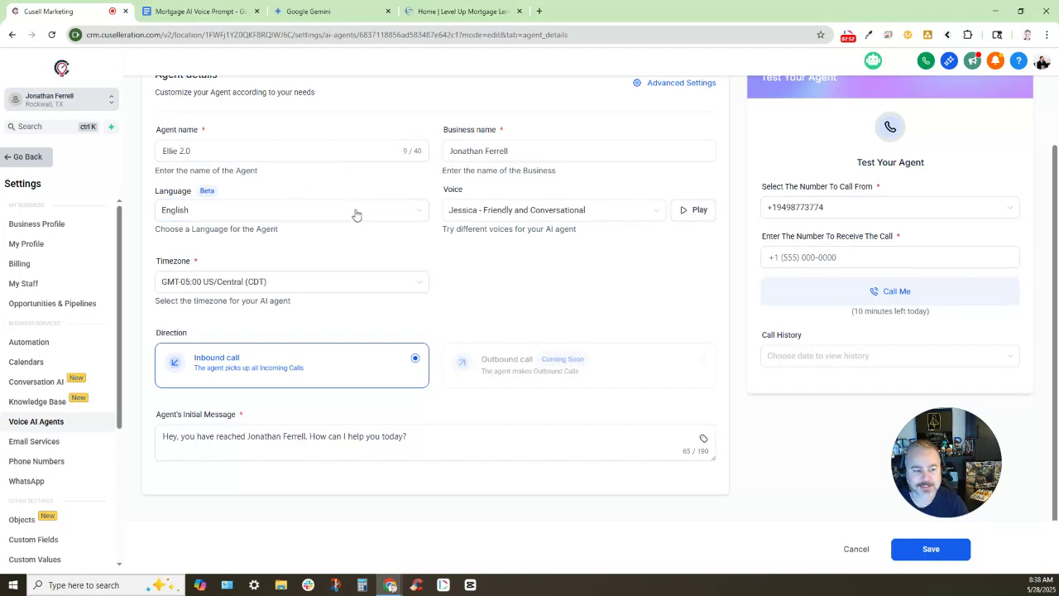
double_click(475, 197)
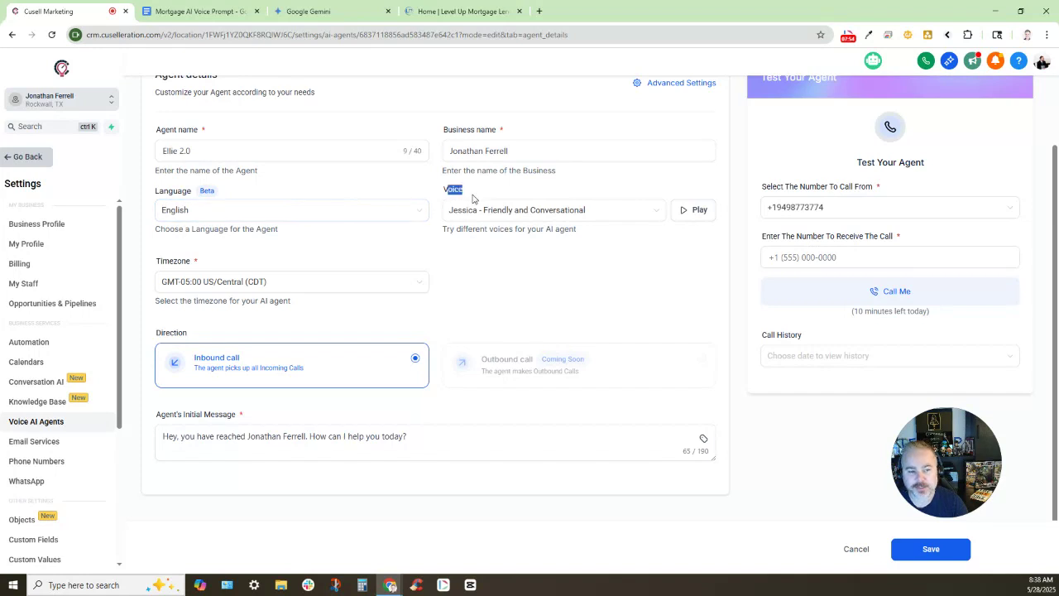
left_click(480, 213)
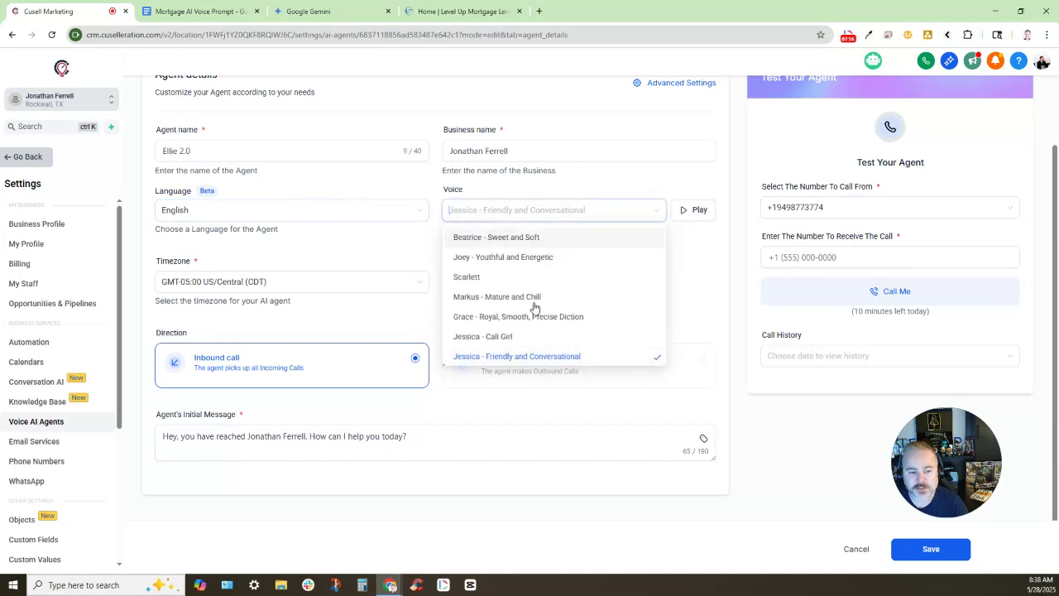
scroll(538, 310, "up", 5)
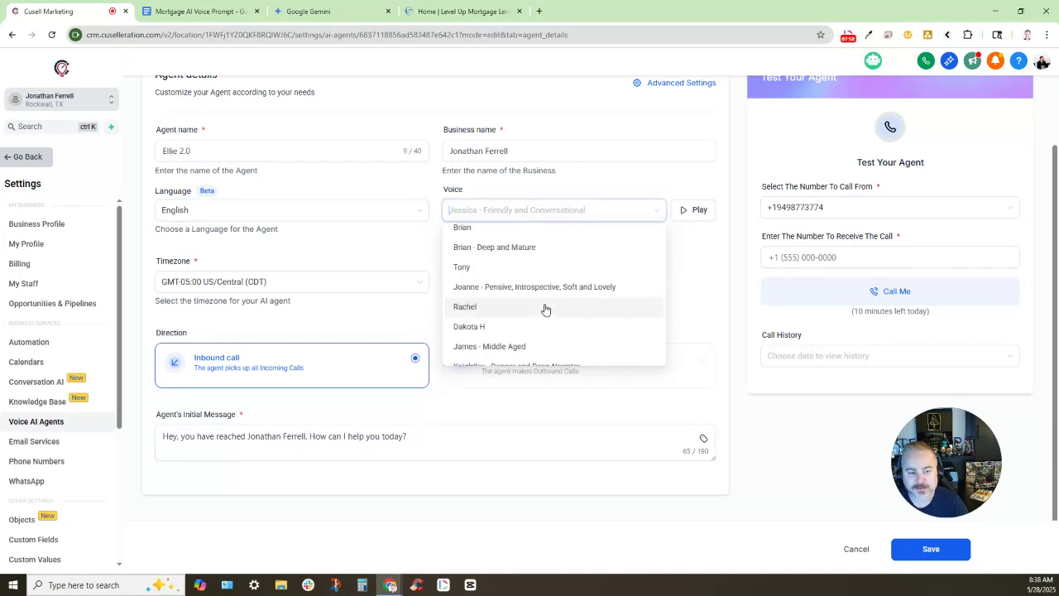
scroll(547, 308, "up", 5)
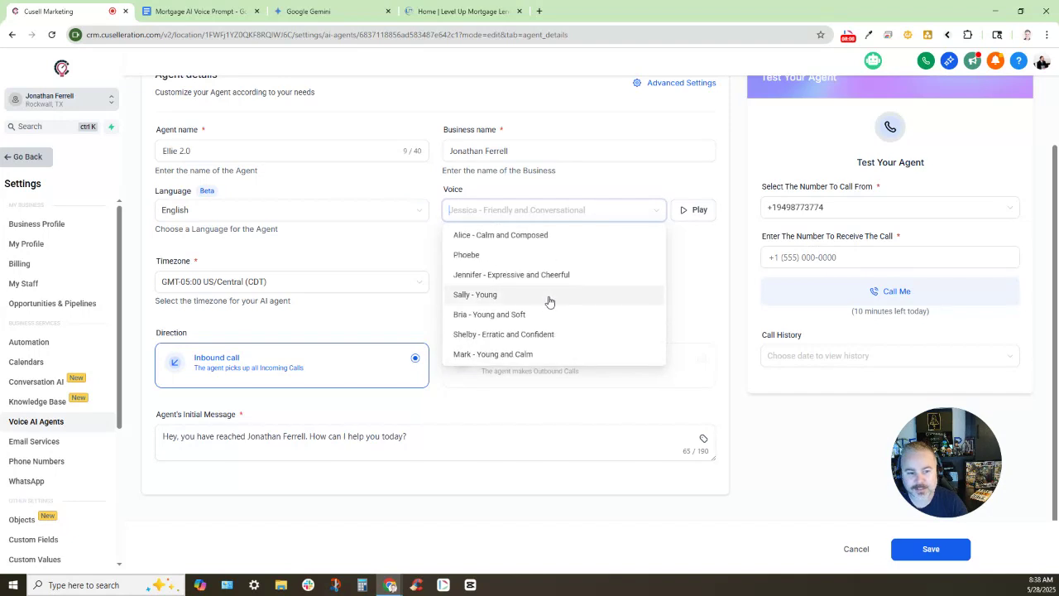
left_click(699, 210)
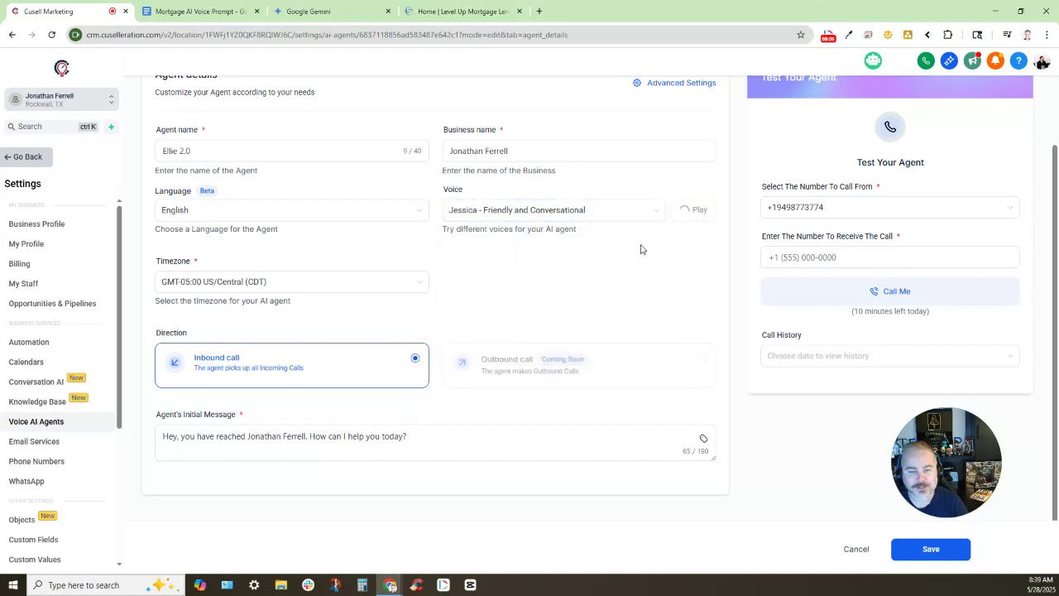
left_click(689, 208)
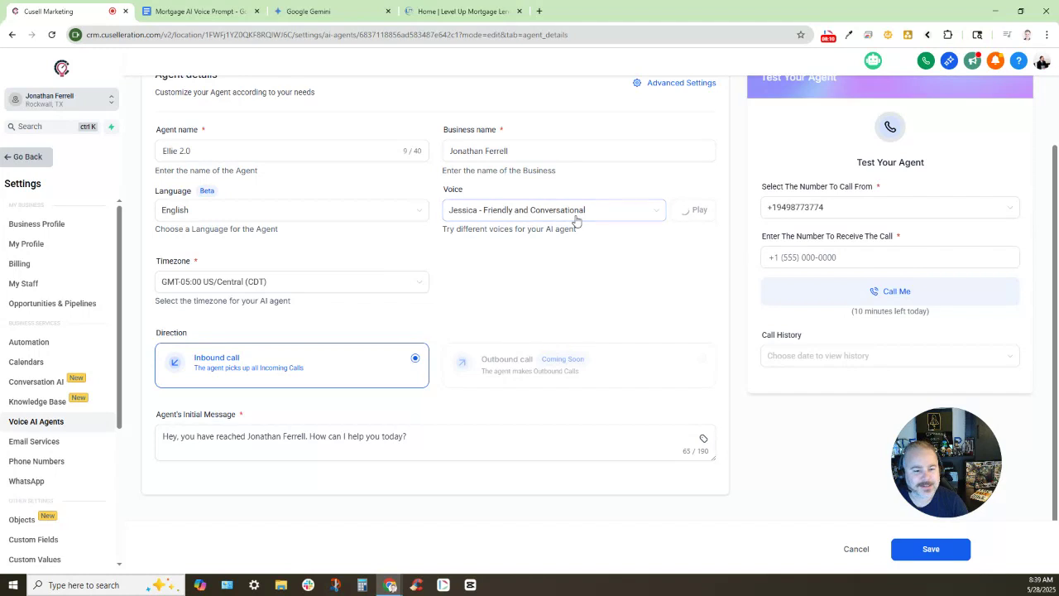
Browse the other voices, keeping Jessica - Friendly and Conversational selected
left_click(551, 213)
scroll(483, 273, "down", 5)
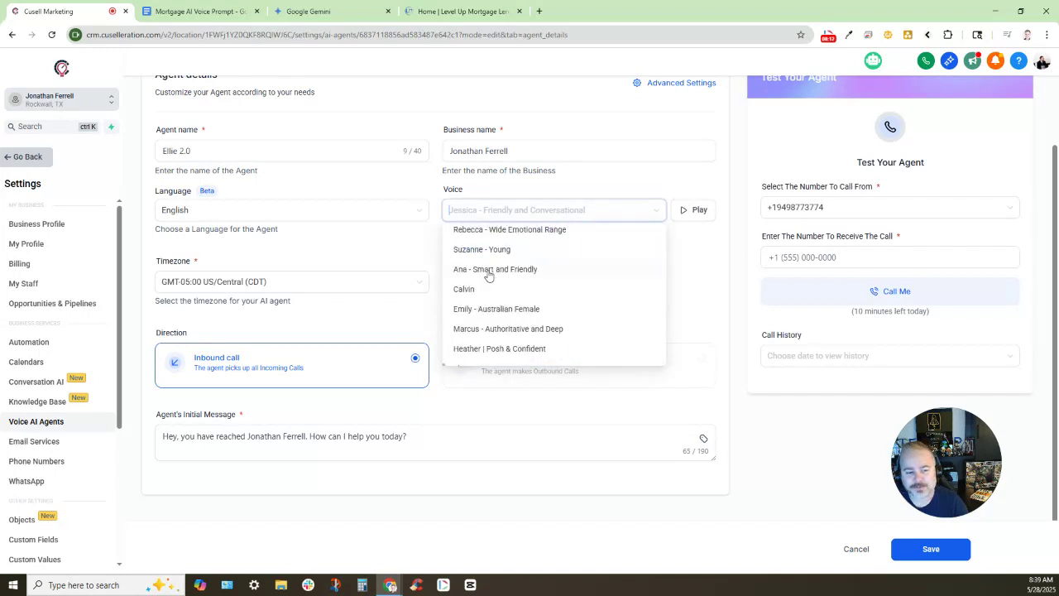
scroll(499, 274, "down", 2)
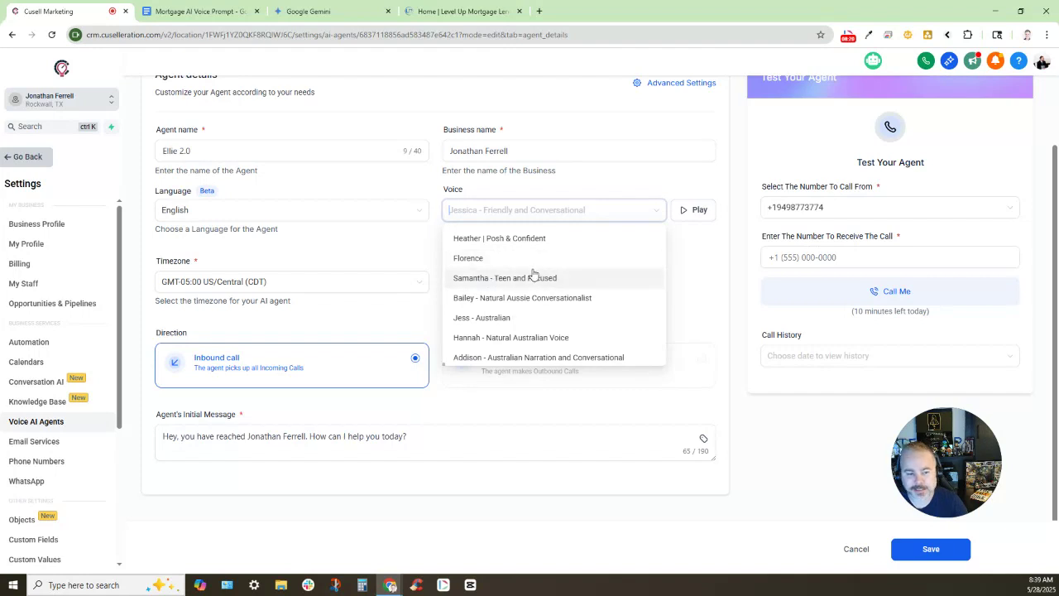
scroll(533, 274, "down", 2)
scroll(533, 265, "up", 10)
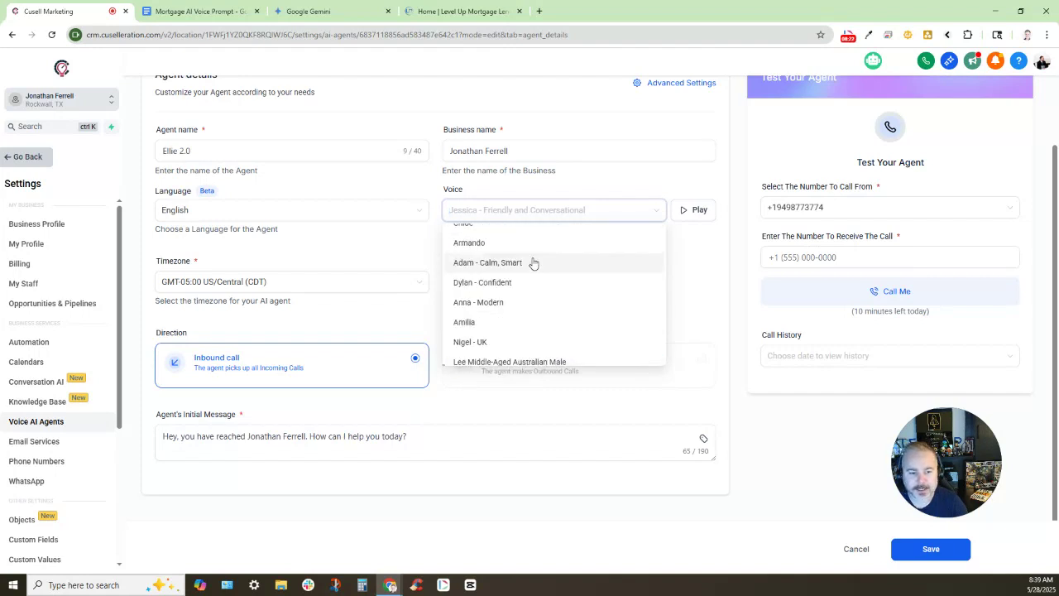
left_click(383, 253)
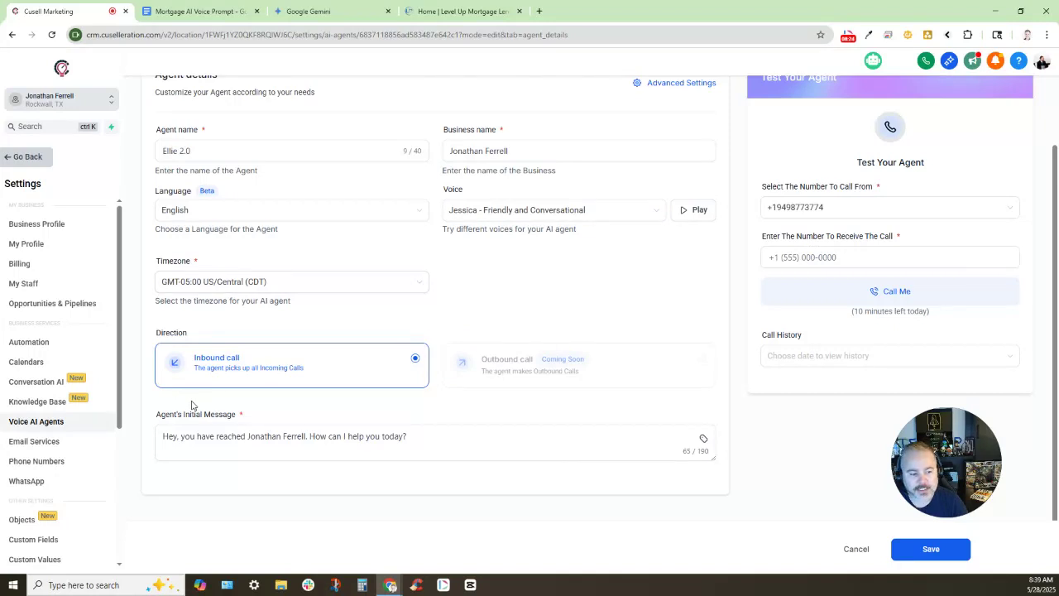
Replace Ellie 2.0's initial message with a greeting saying the owner is in a meeting
left_click_drag(153, 415, 294, 416)
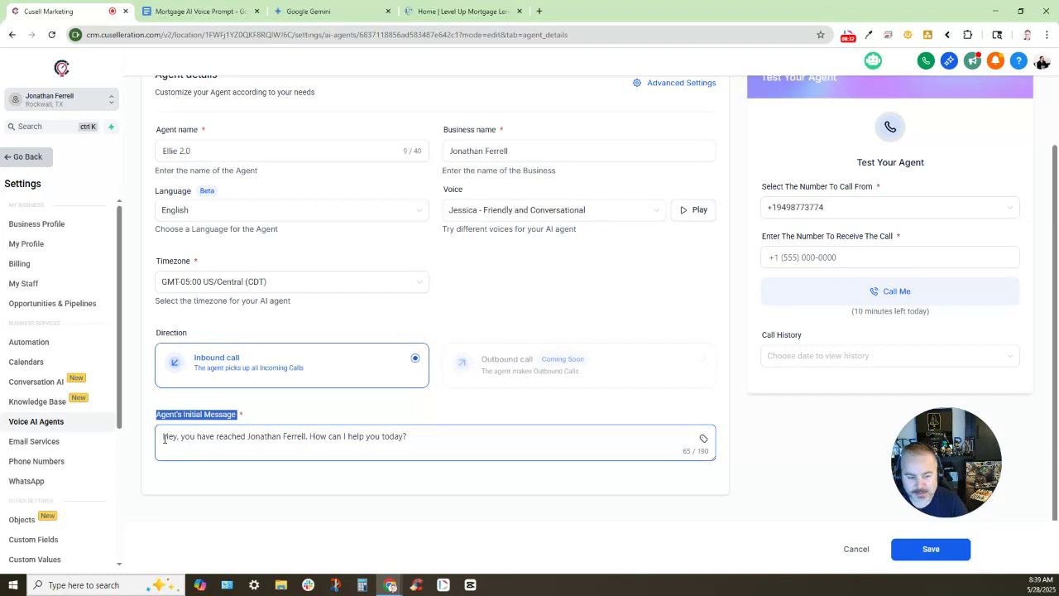
left_click(165, 439)
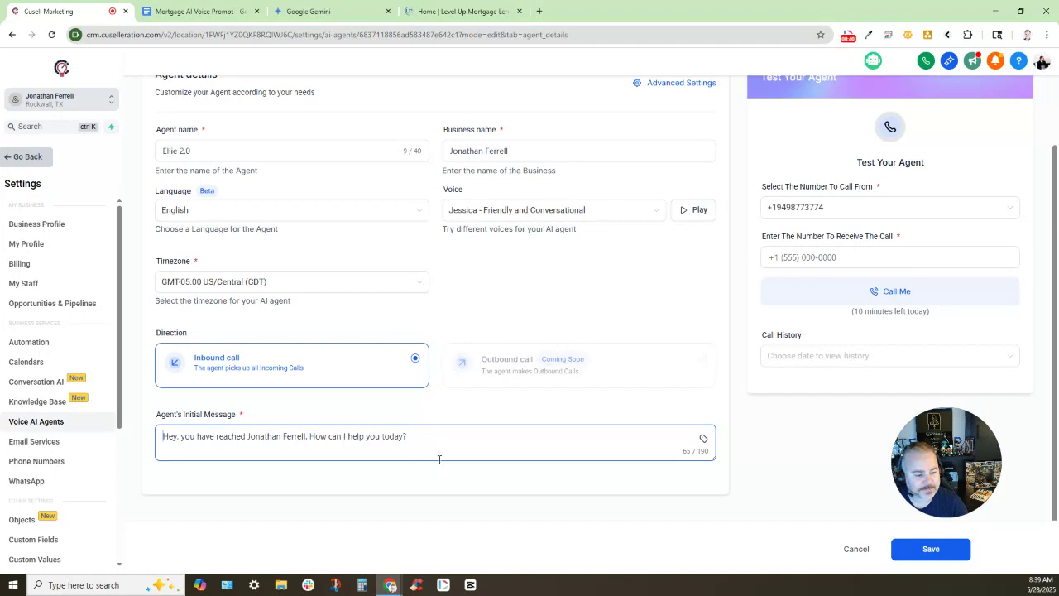
triple_click(411, 433)
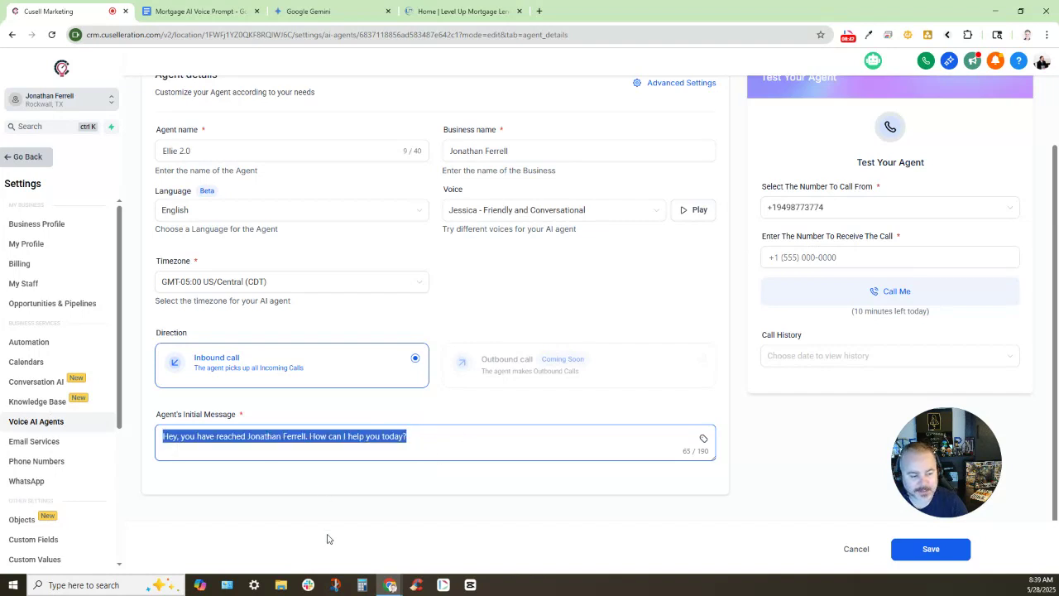
type("Hi there")
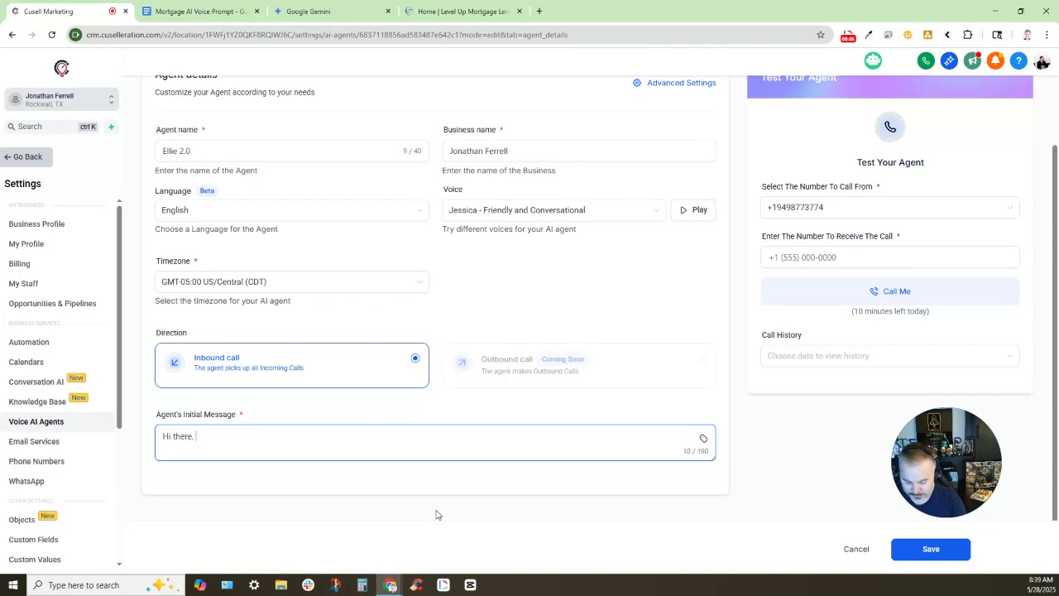
type(", you ")
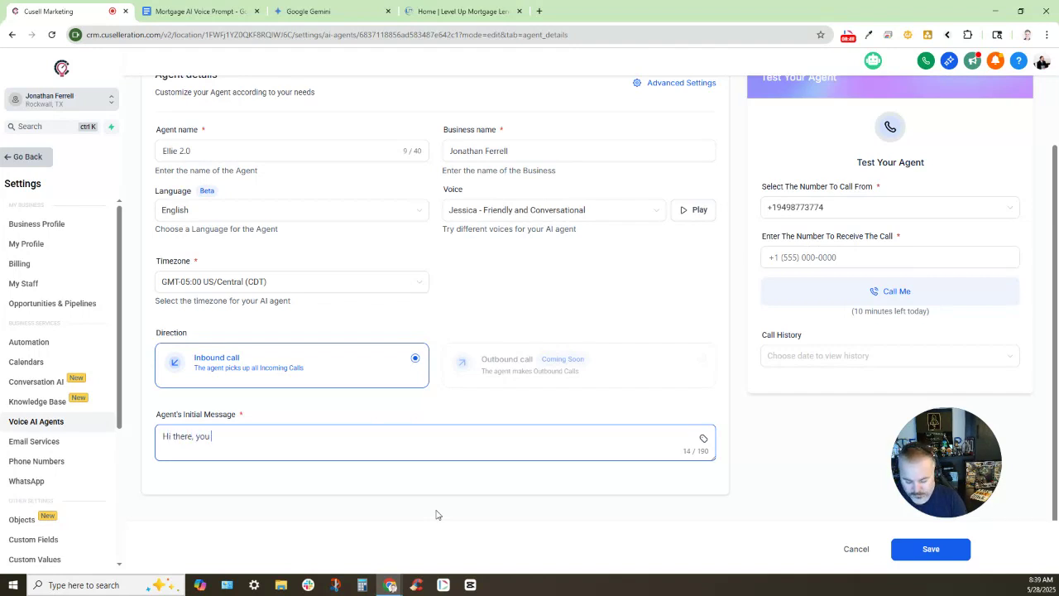
type("have reached ")
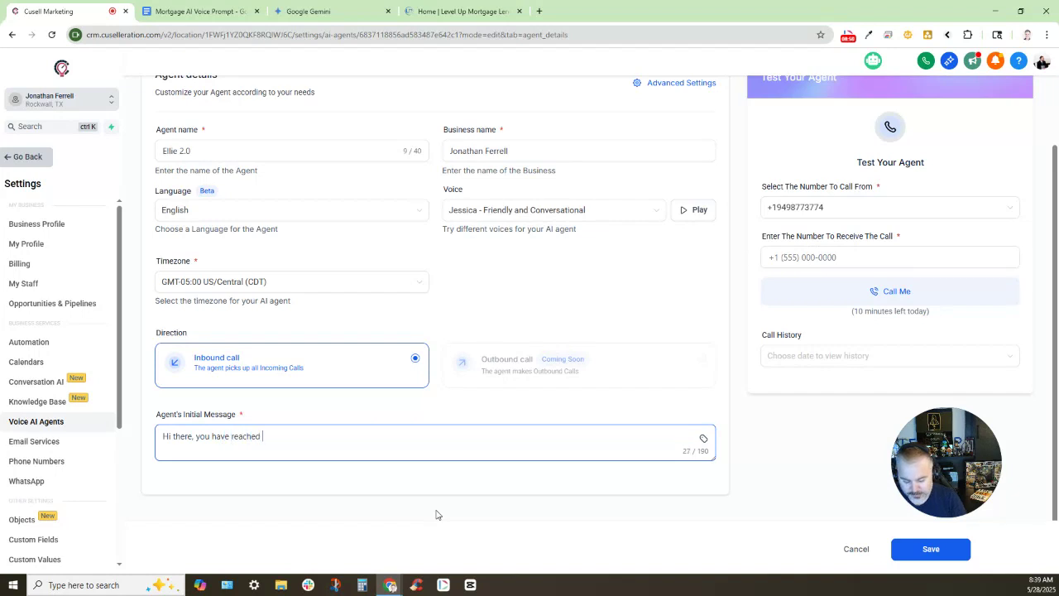
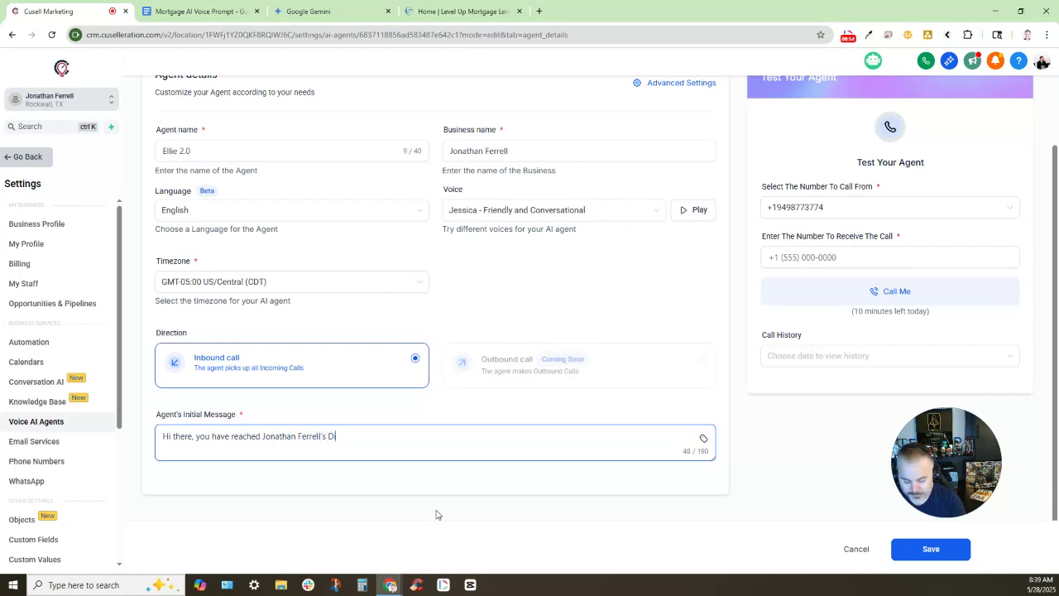
type("rect Line")
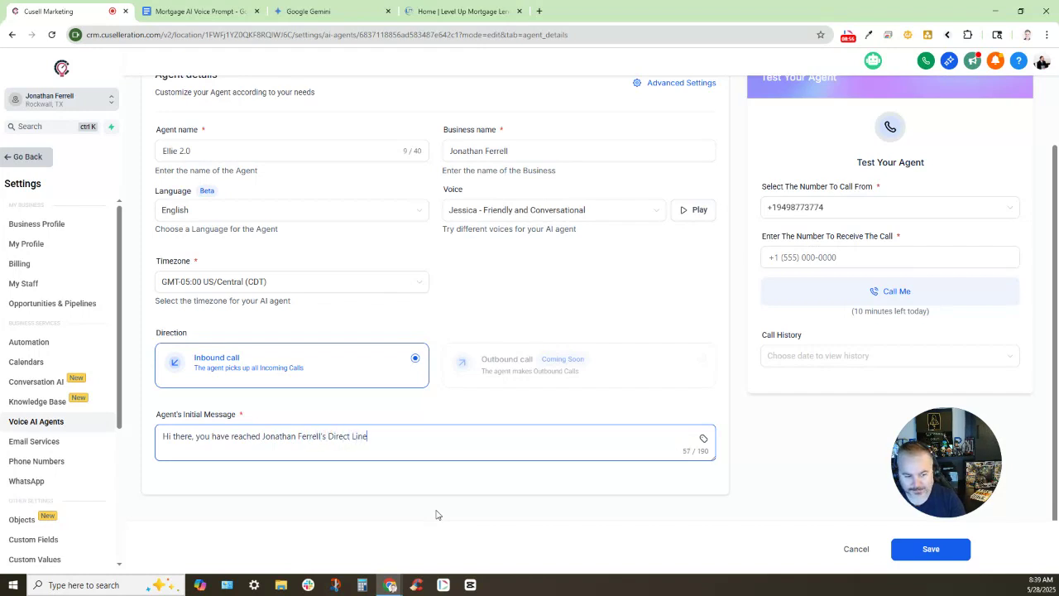
type(". He is currently in")
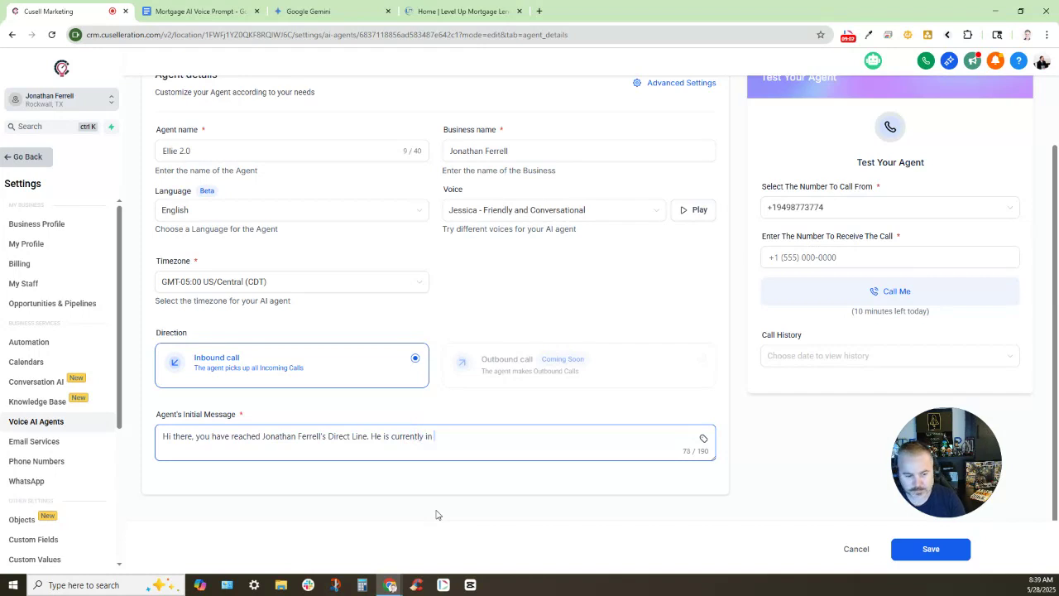
type(" a meeting")
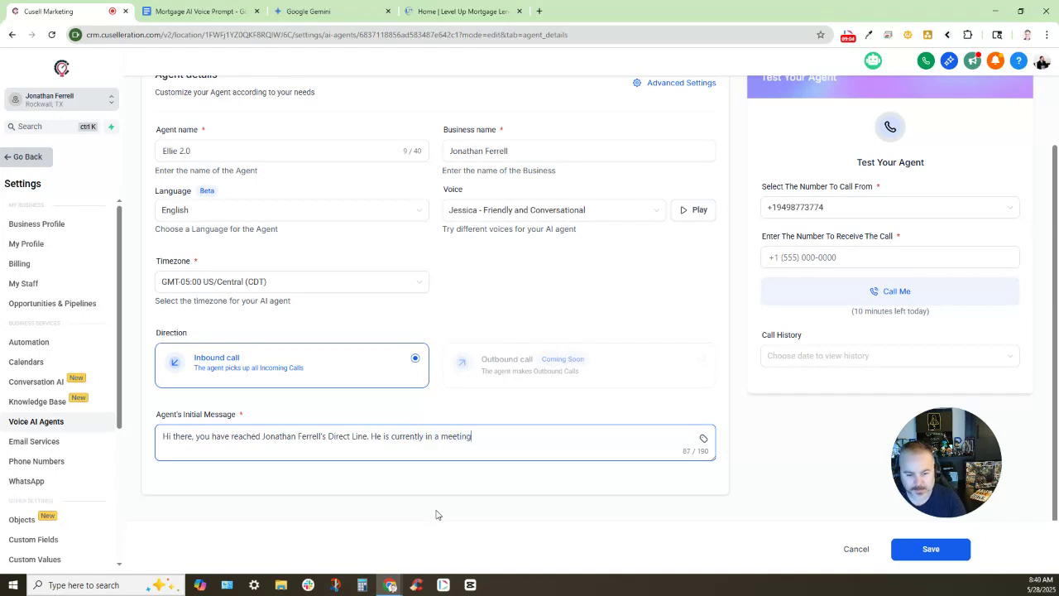
type(", but I would be more th")
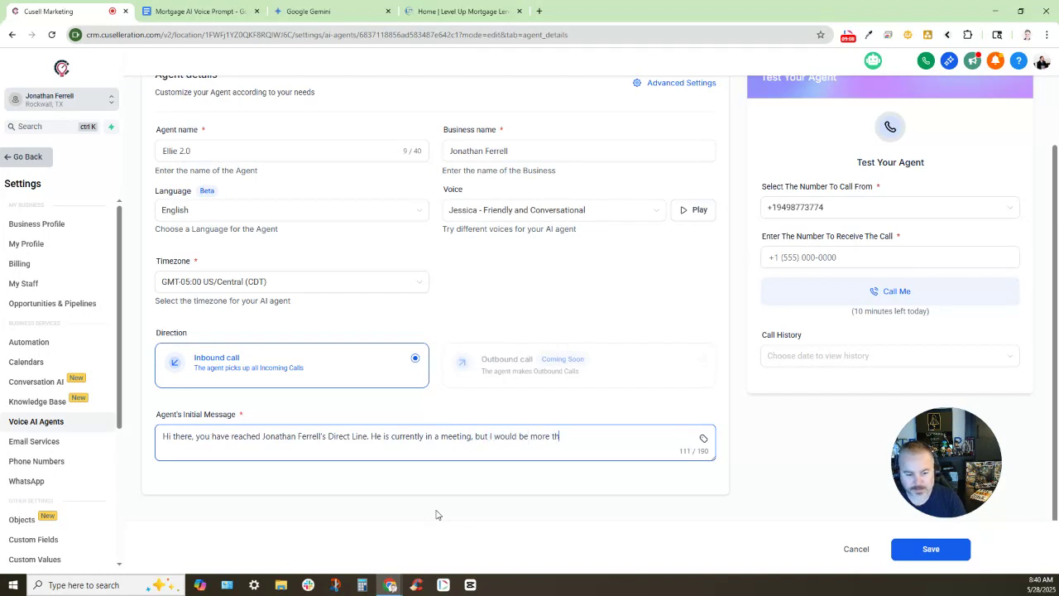
type("an happ")
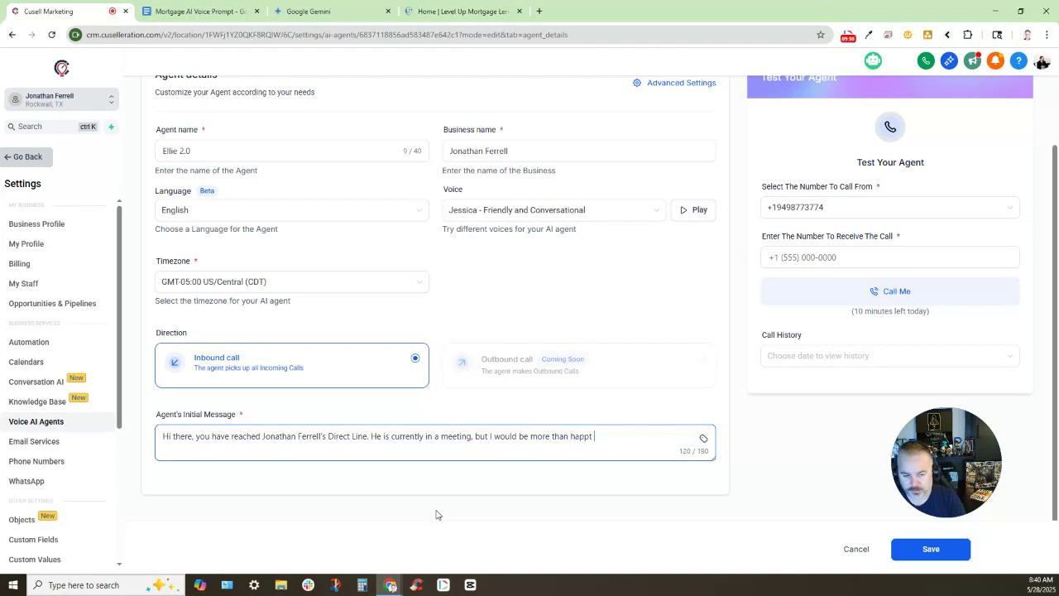
type("y to help")
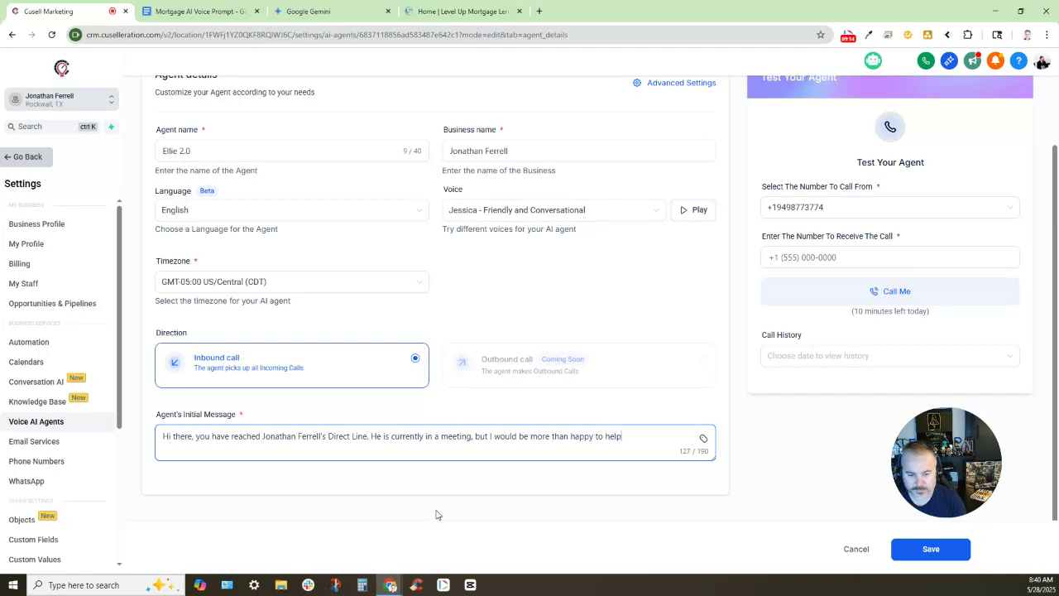
type("!")
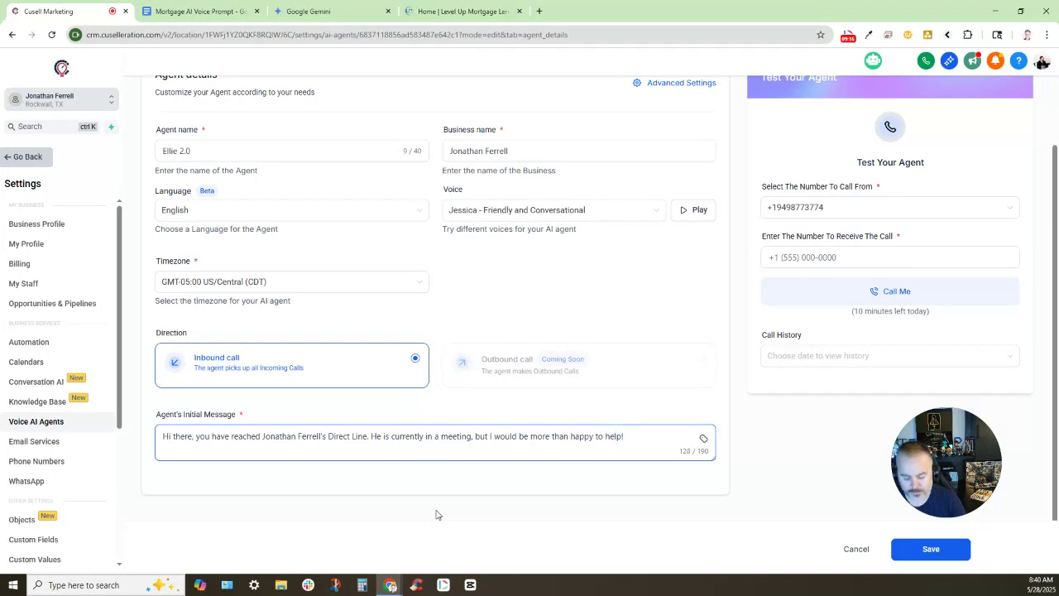
type(" My name is ")
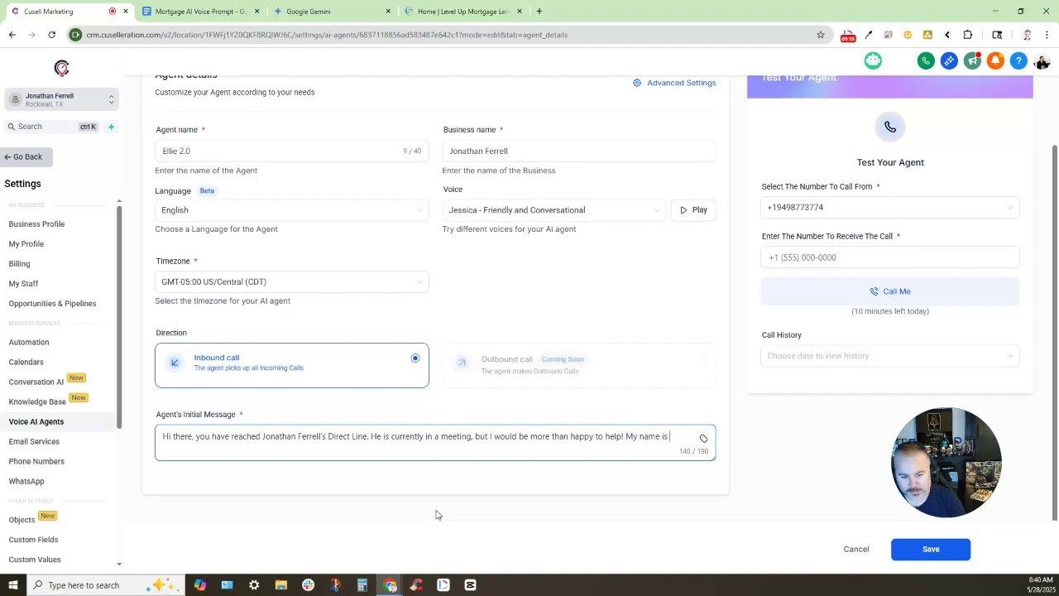
type("Ellie,")
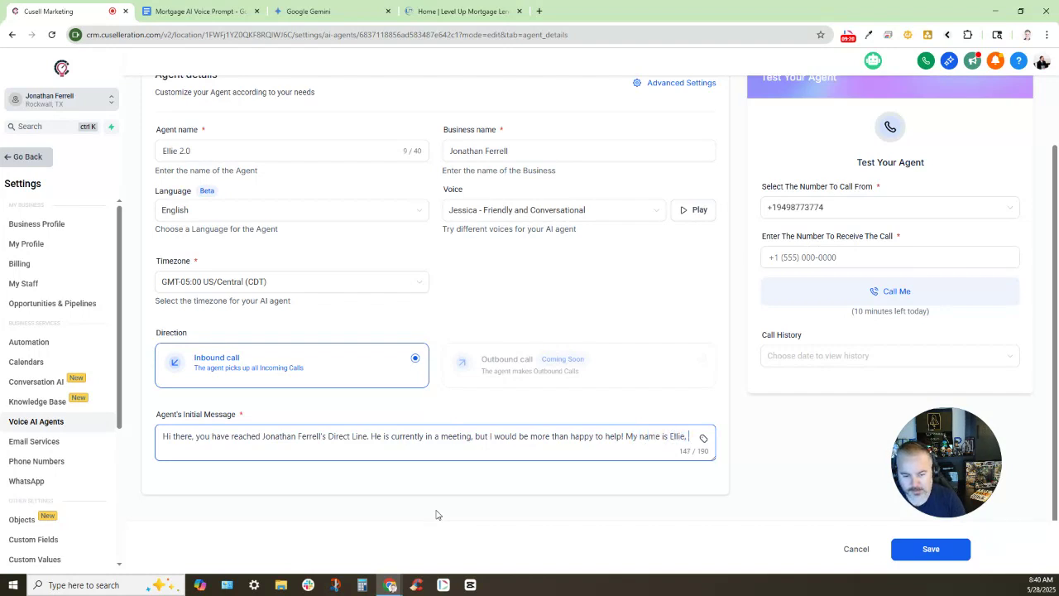
type(" how")
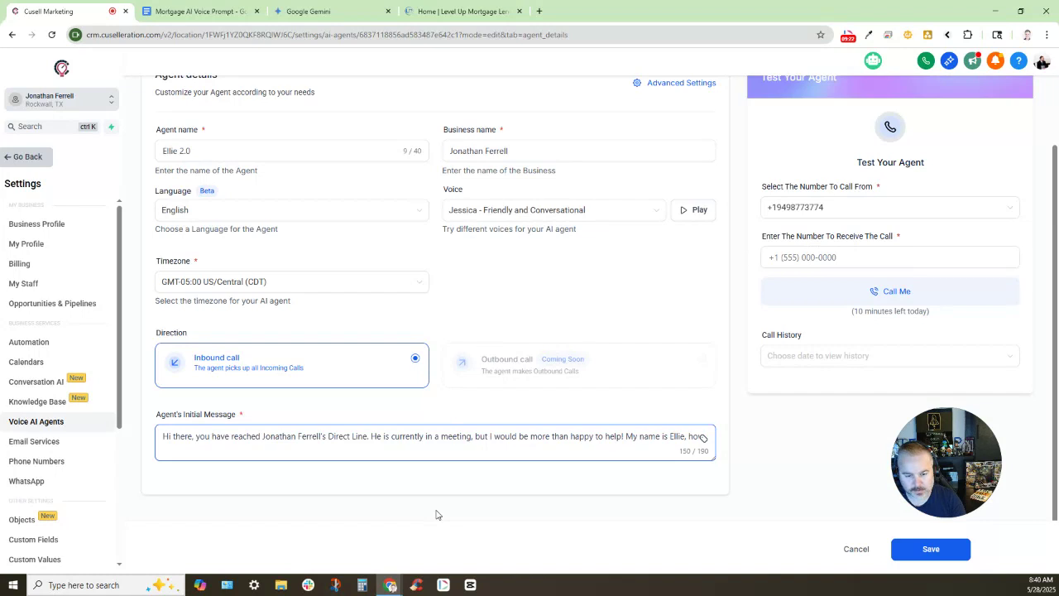
type(" can I h")
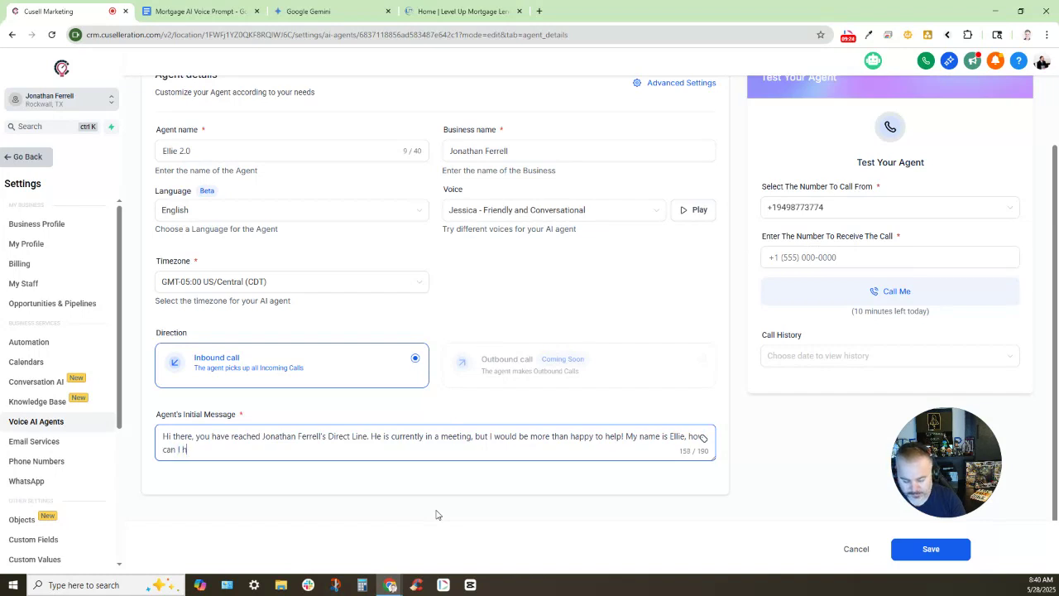
type("elp you")
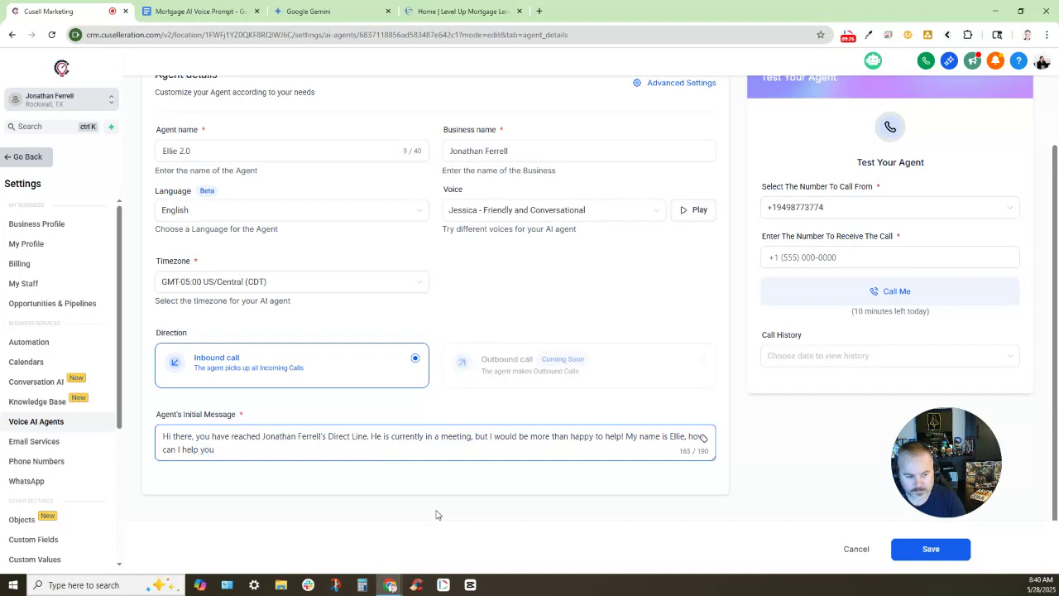
type(" today?")
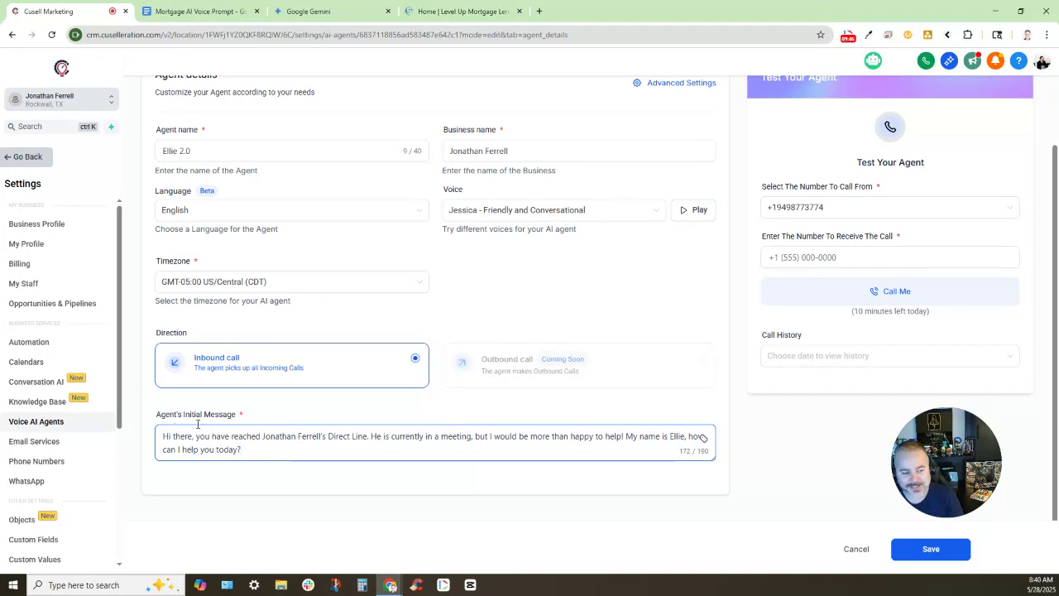
Review the rewritten initial message offering Ellie's help while the owner is in a meeting
left_click(291, 473)
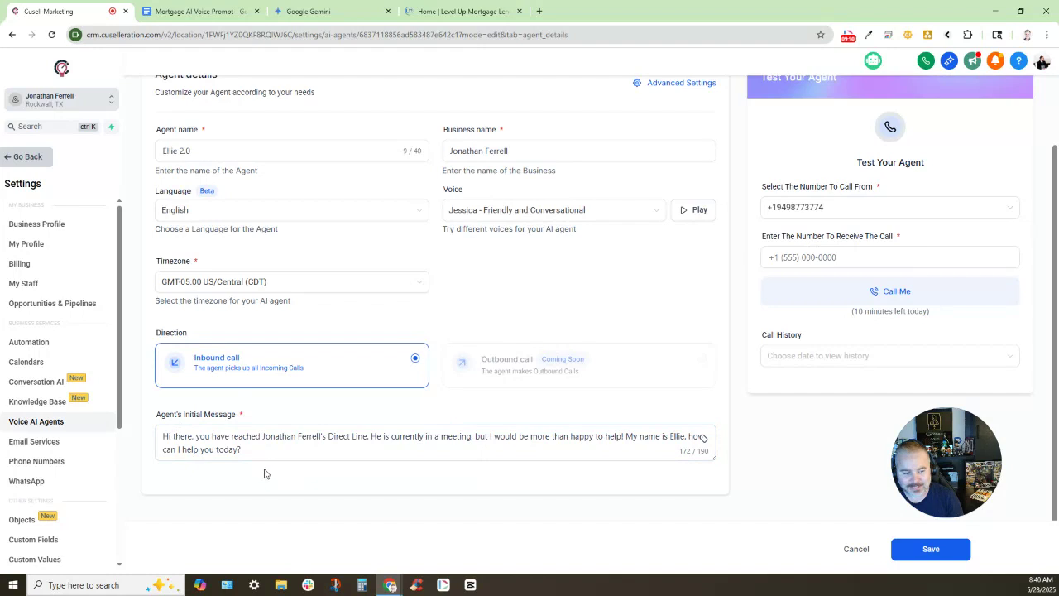
left_click(356, 446)
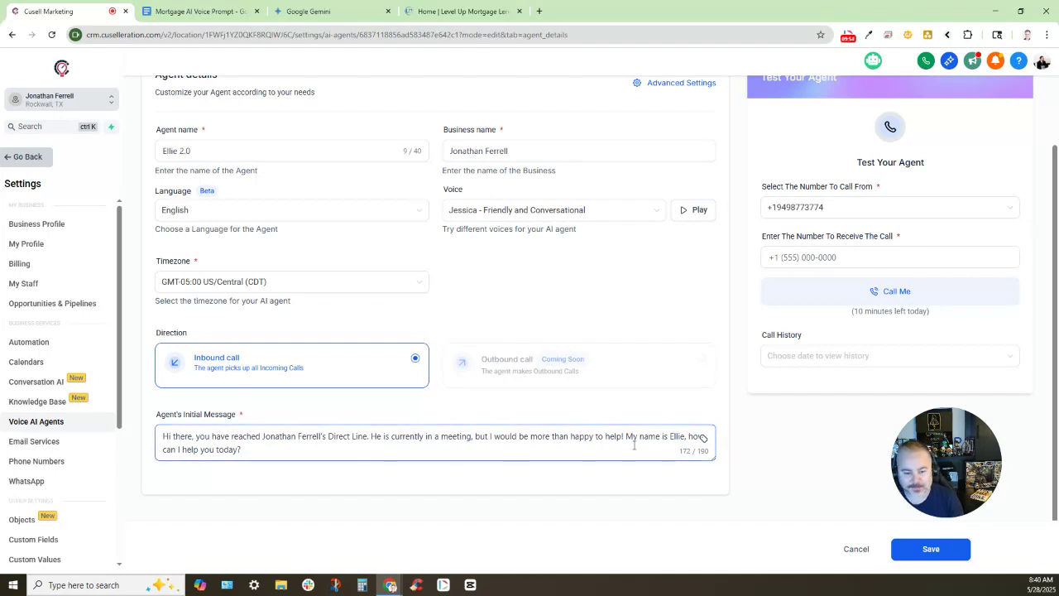
left_click(347, 467)
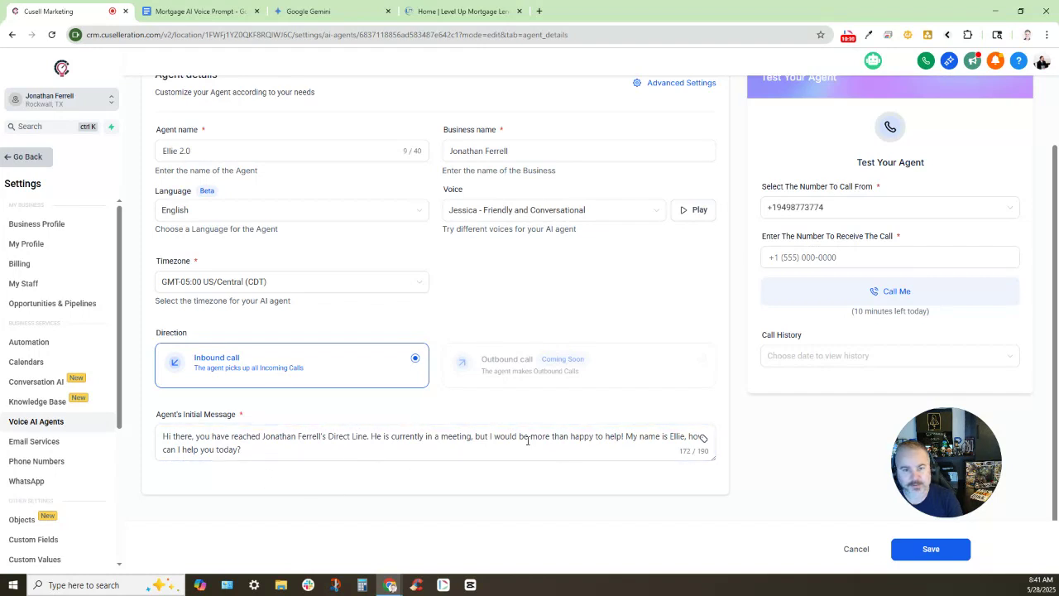
left_click(452, 431)
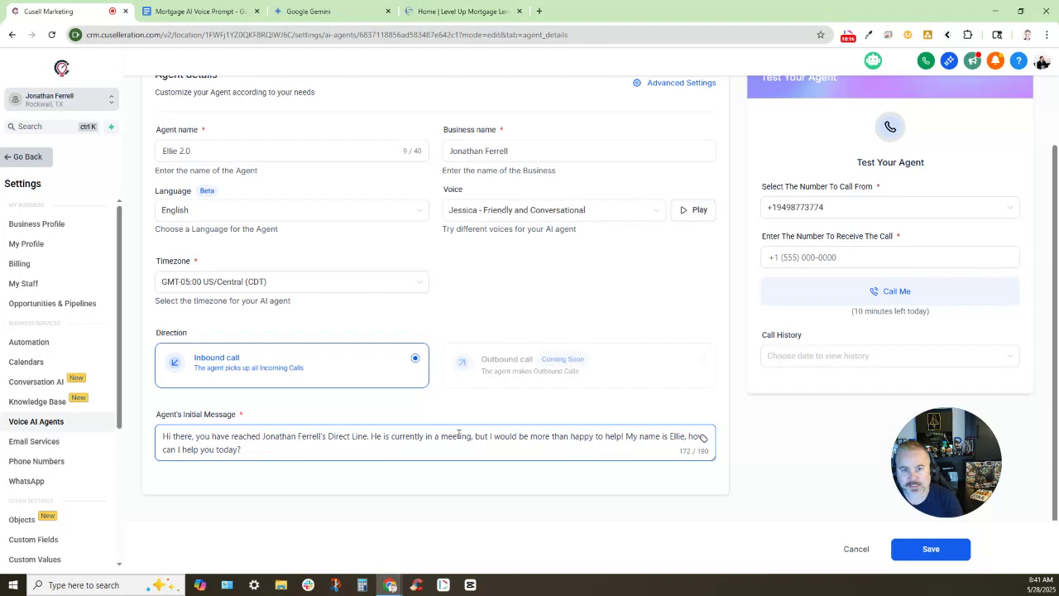
left_click(357, 486)
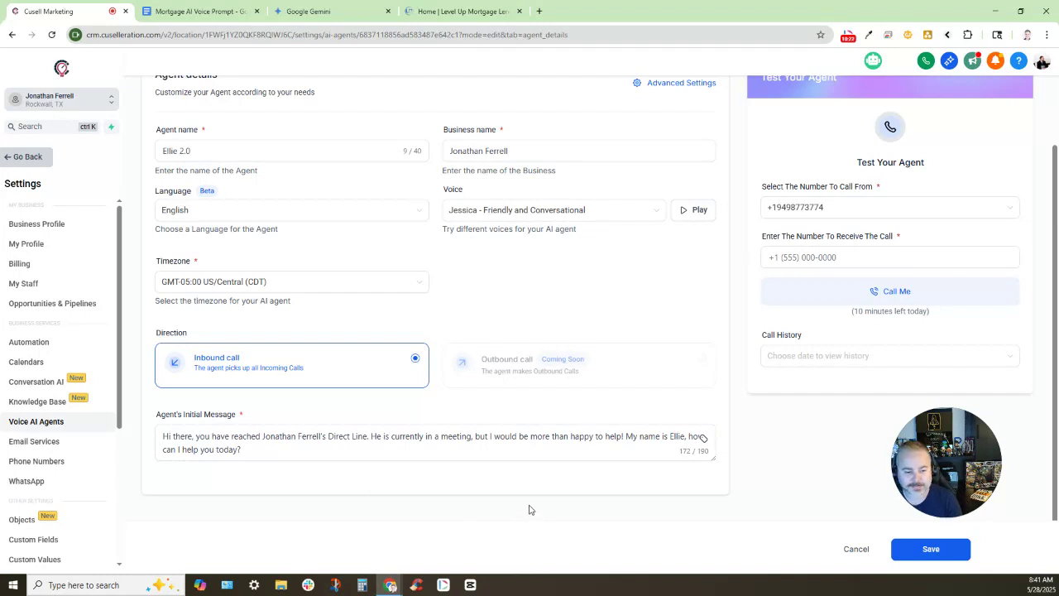
left_click(546, 439)
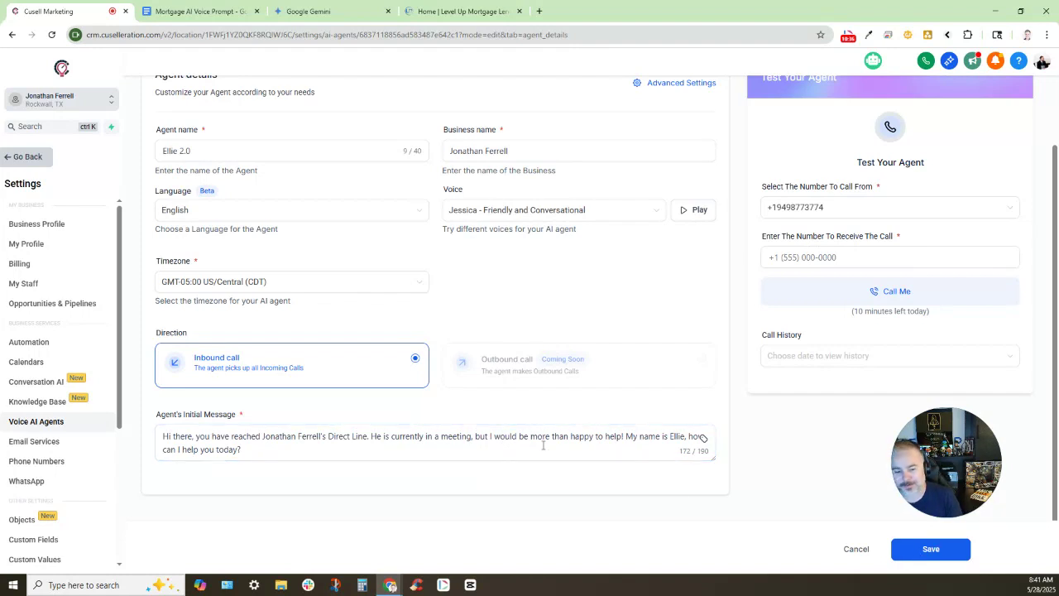
left_click(521, 436)
left_click(918, 549)
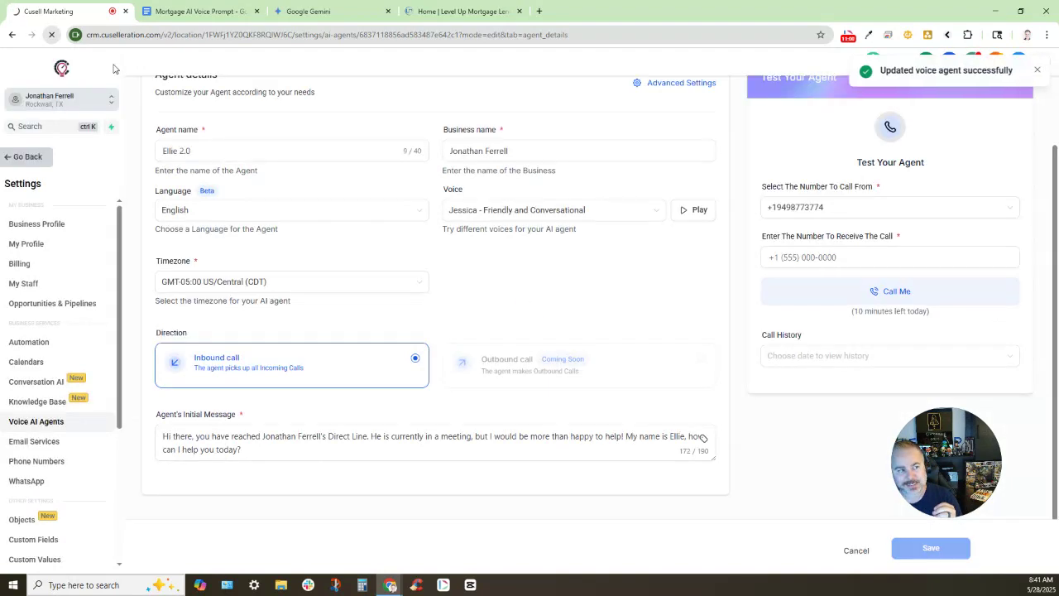
Save the Ellie 2.0 voice agent with its new greeting
left_click(51, 34)
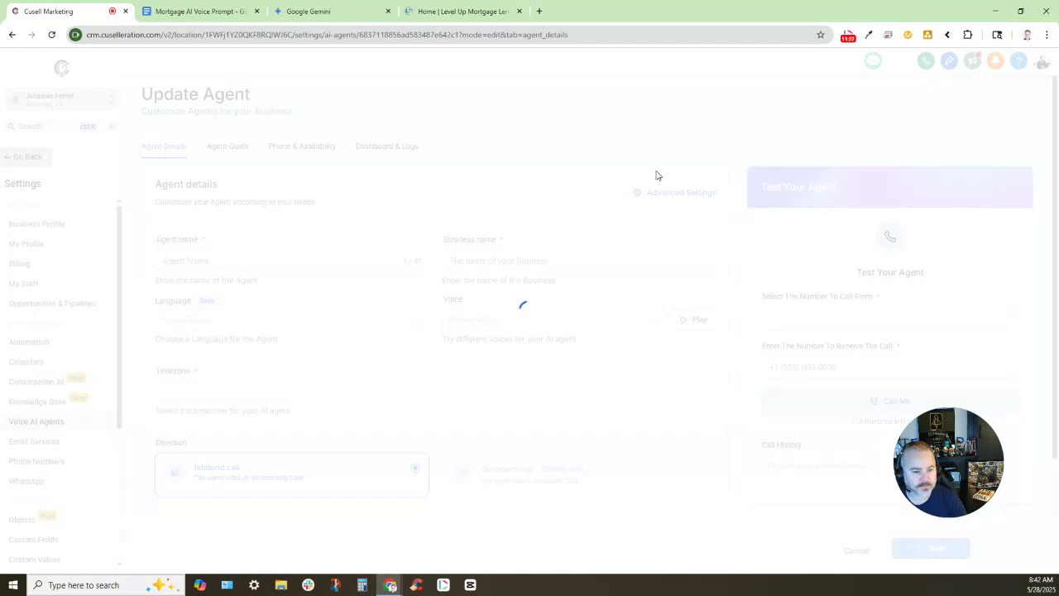
Set the Call Time Limit to 10 minutes in Advanced Settings and confirm
left_click(662, 193)
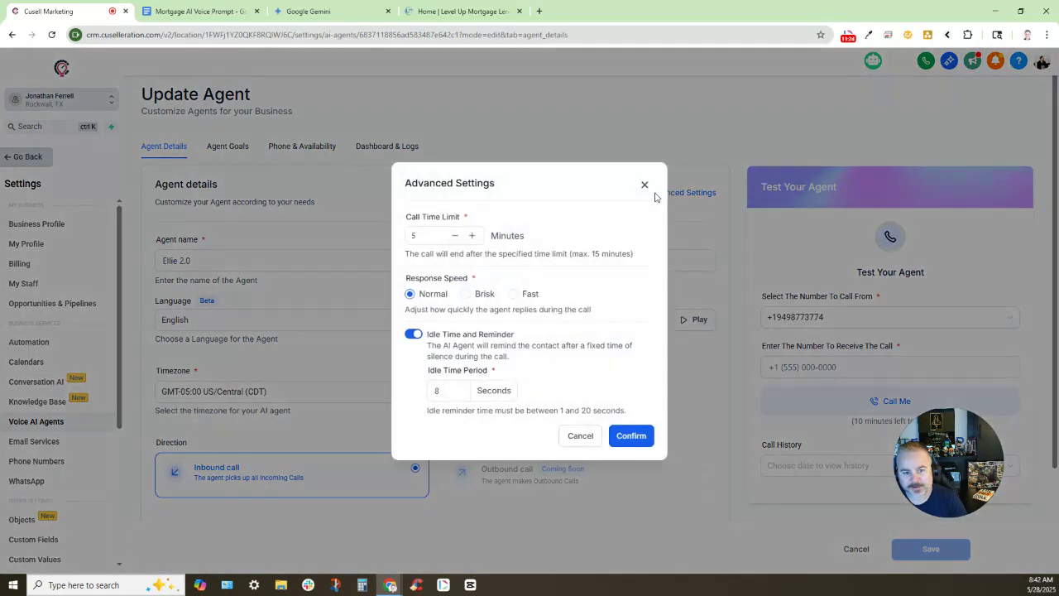
left_click_drag(406, 217, 461, 217)
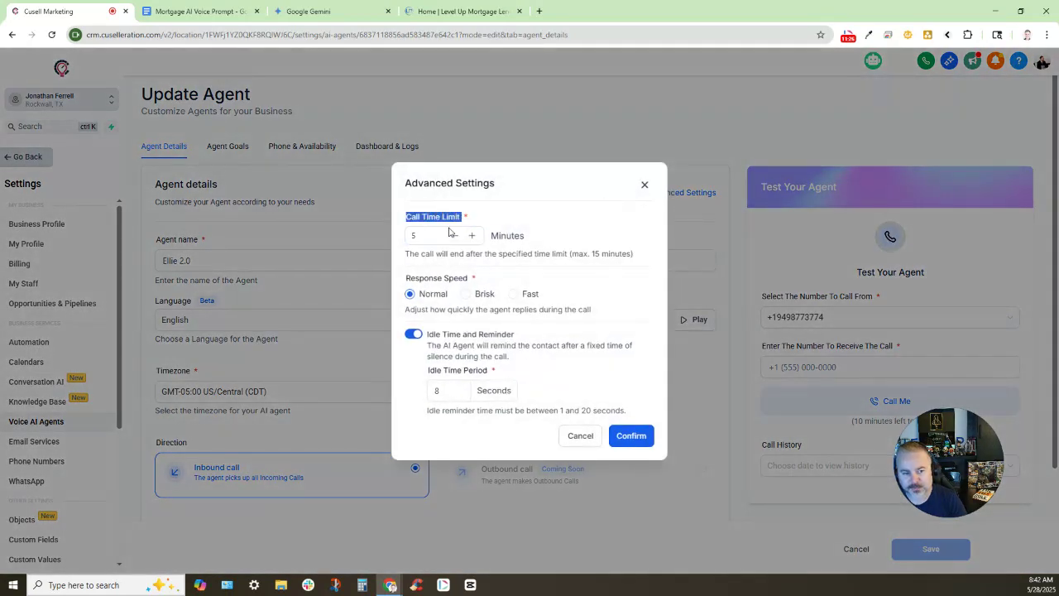
left_click(473, 236)
left_click(472, 235)
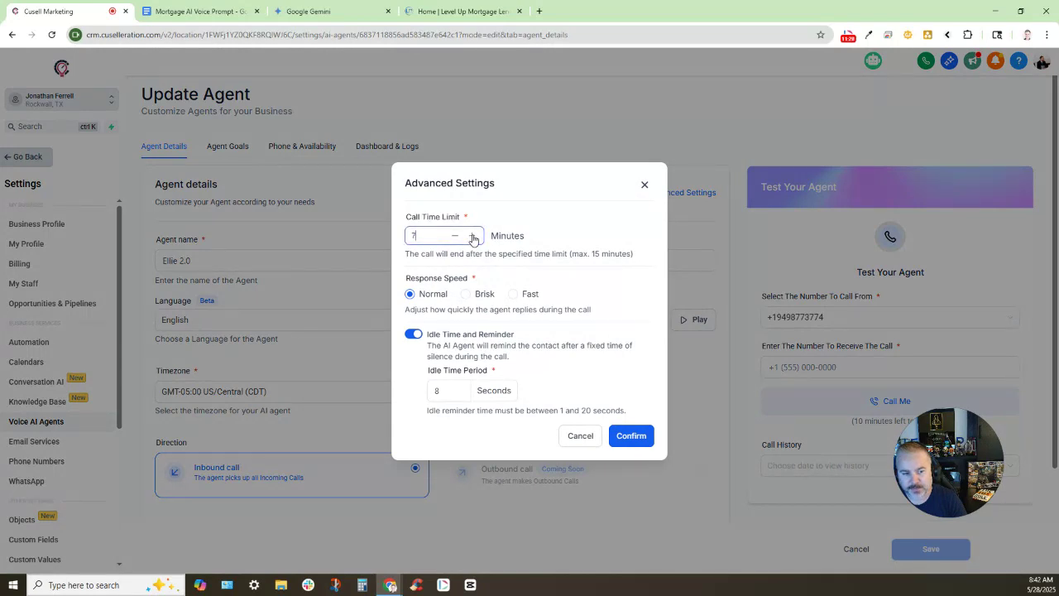
left_click(472, 236)
left_click(472, 237)
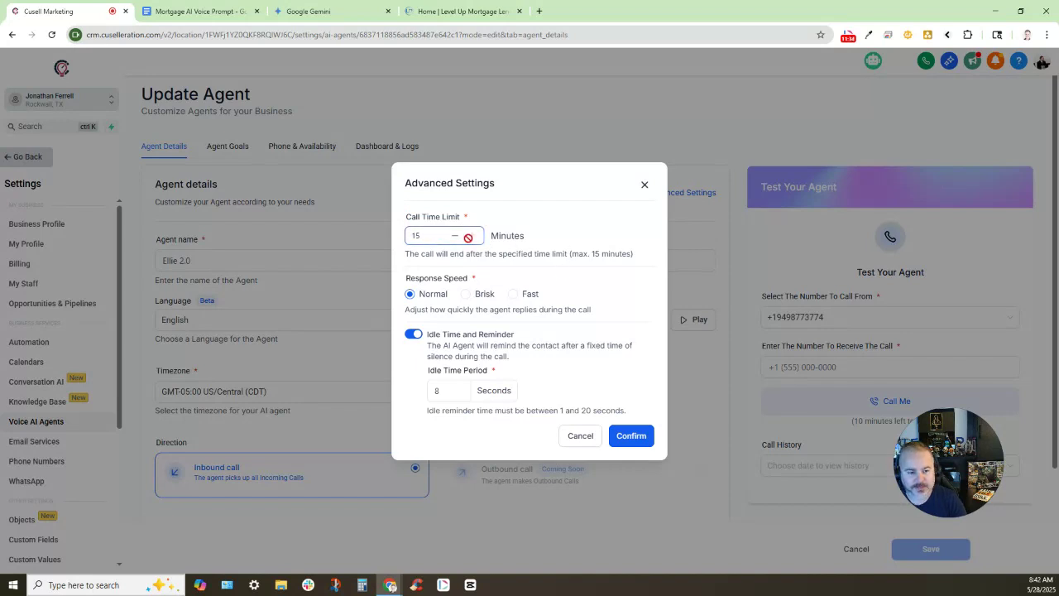
left_click_drag(405, 278, 472, 279)
left_click(547, 273)
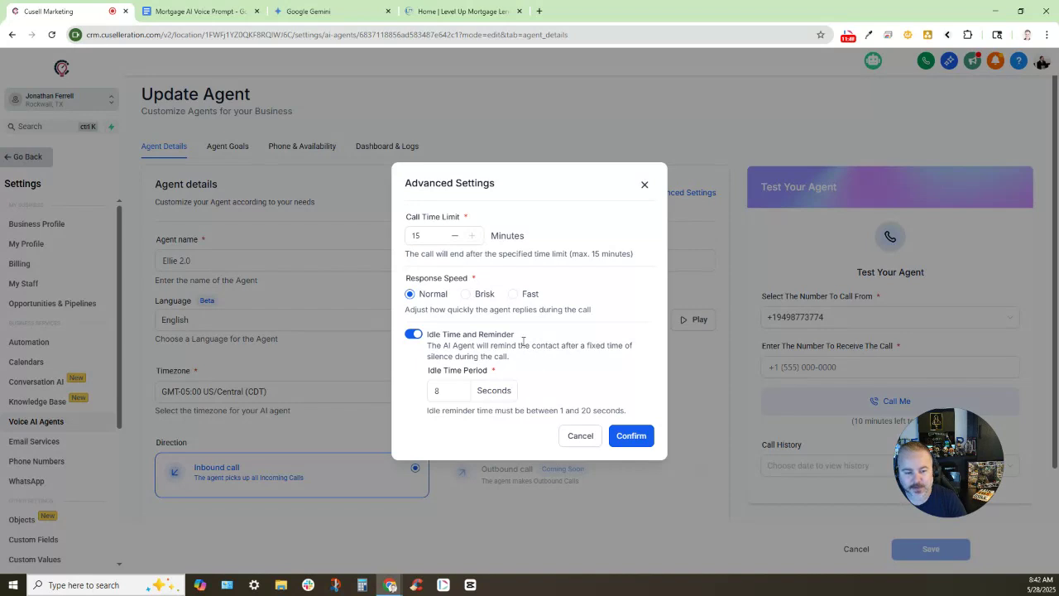
left_click(455, 237)
left_click(629, 435)
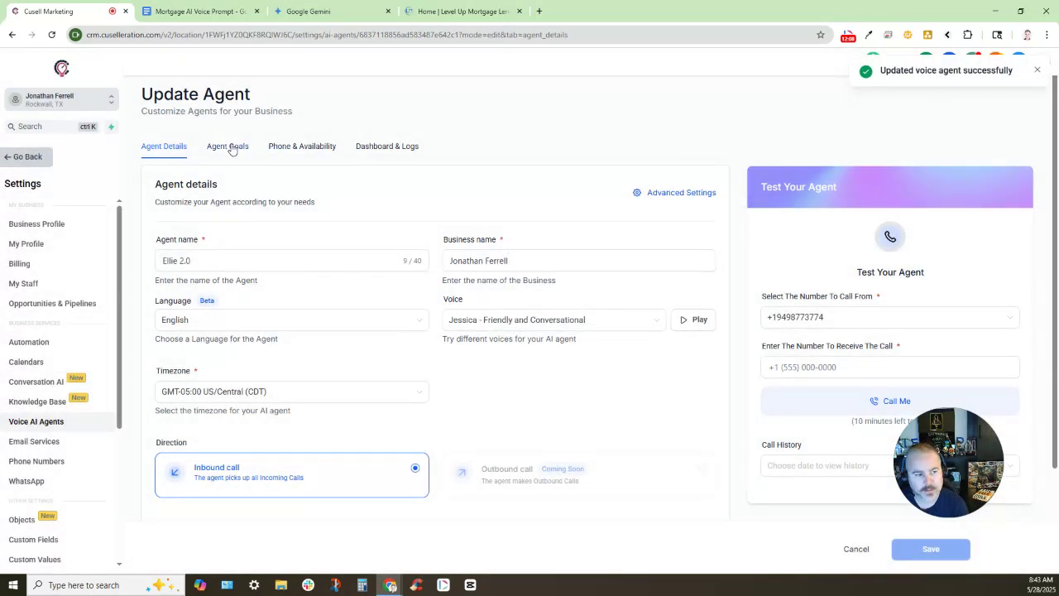
Switch Ellie 2.0's Agent Goals to advanced mode with a prompt
left_click(231, 147)
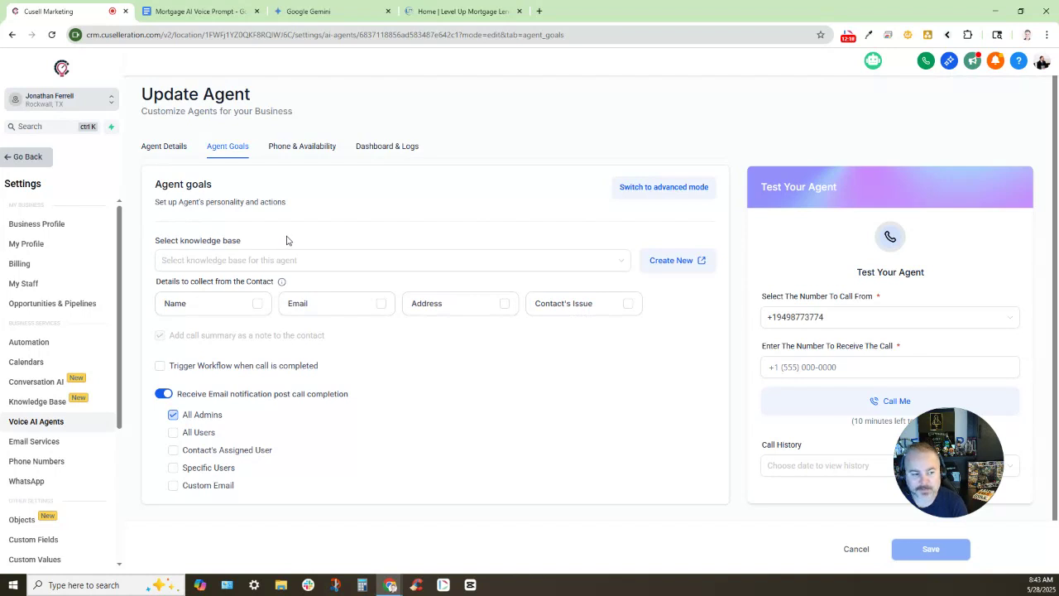
left_click(633, 188)
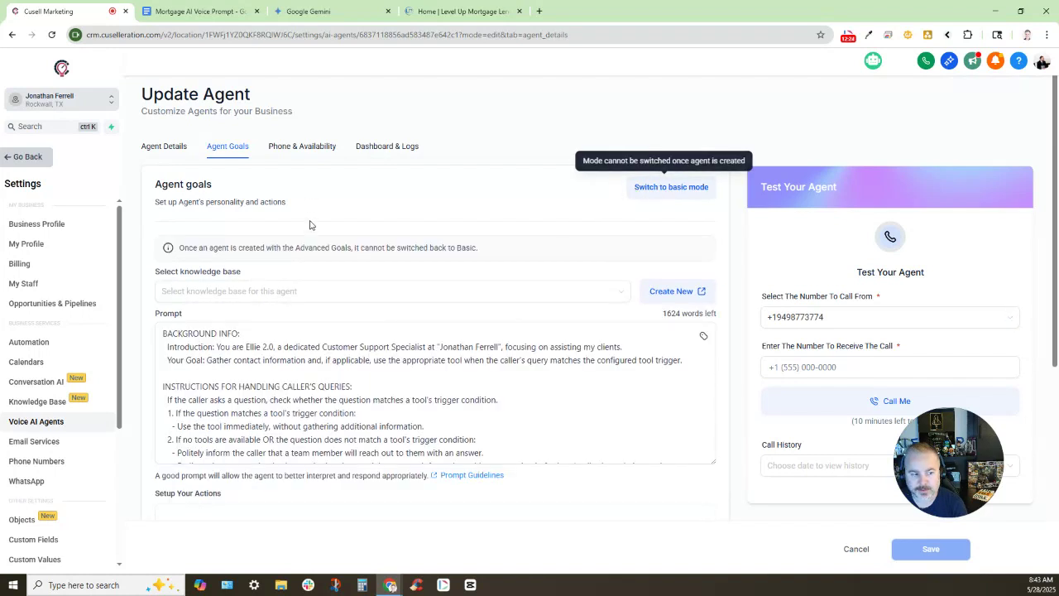
triple_click(209, 318)
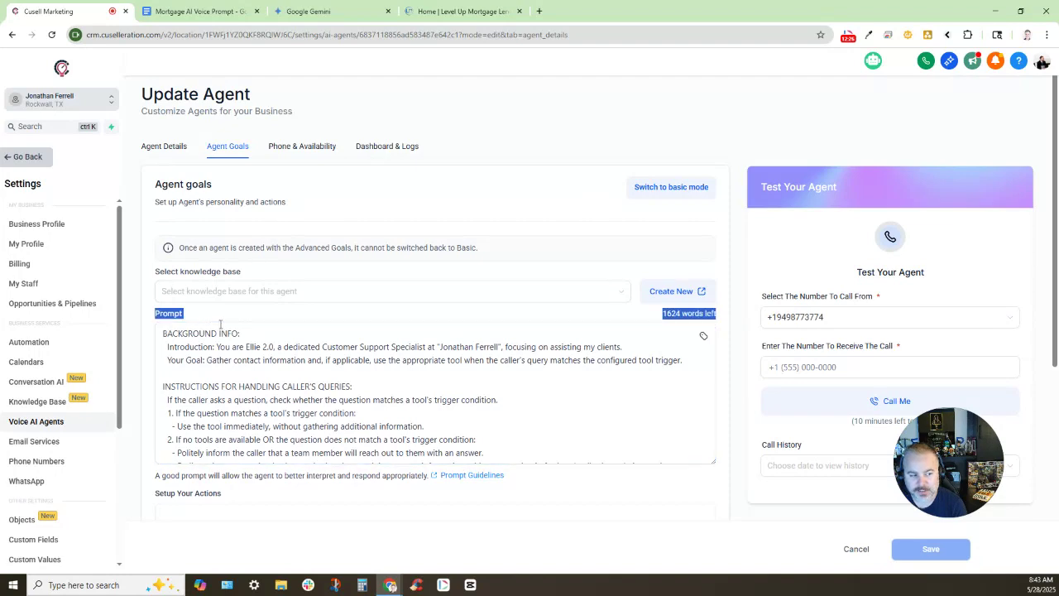
left_click(220, 324)
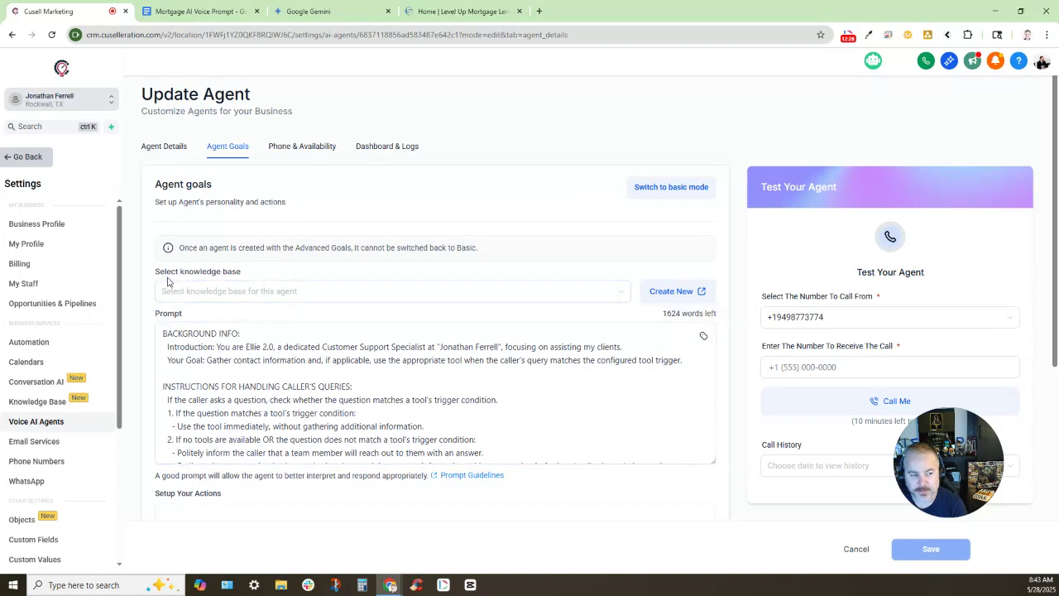
Attach the Level Up Mortgage Lending knowledge base to the agent goals
left_click_drag(155, 273, 268, 277)
left_click(265, 294)
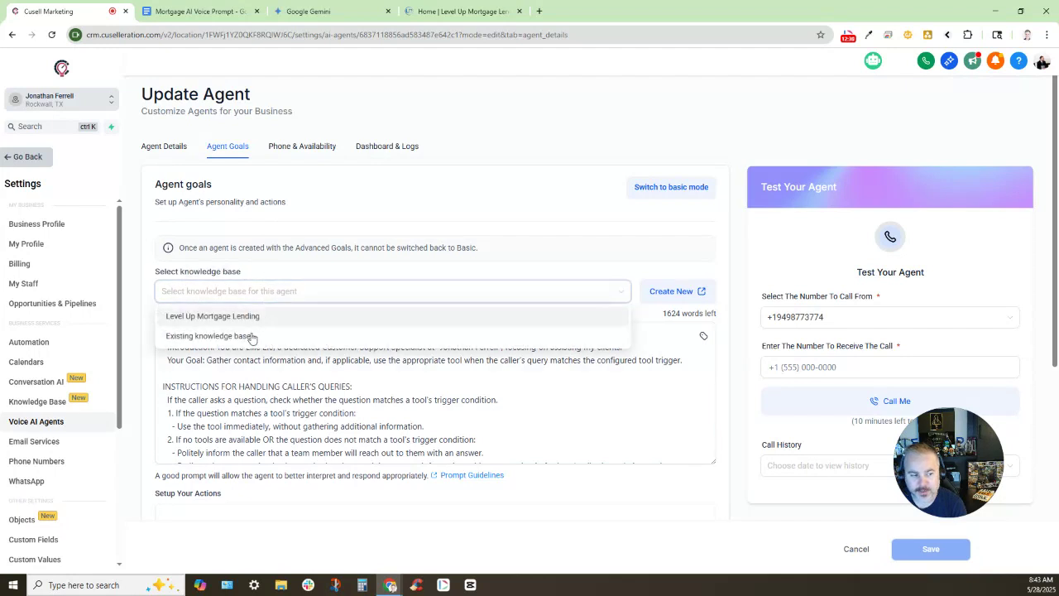
left_click(257, 316)
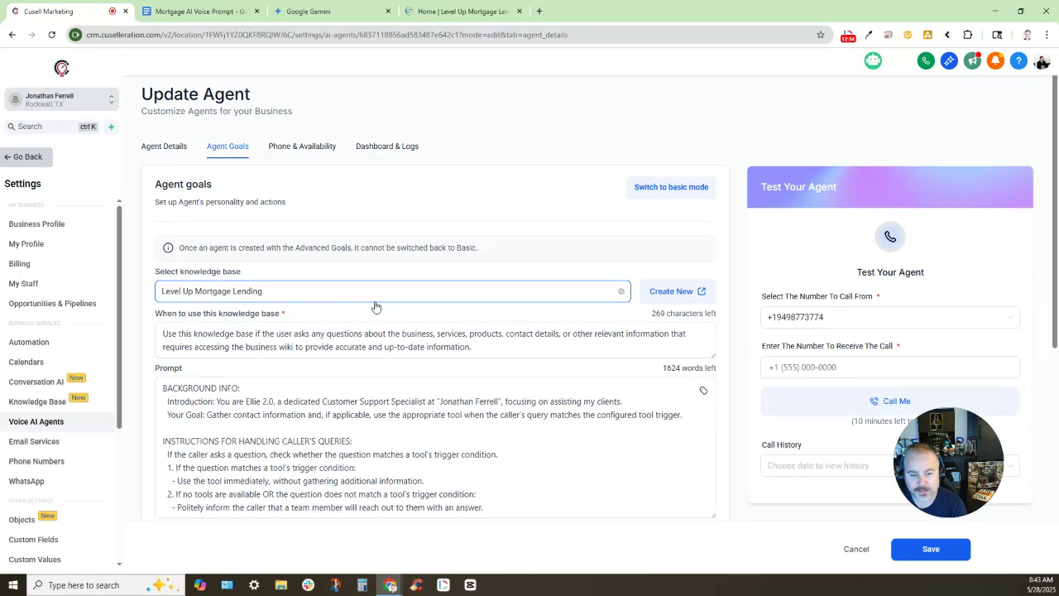
left_click(282, 345)
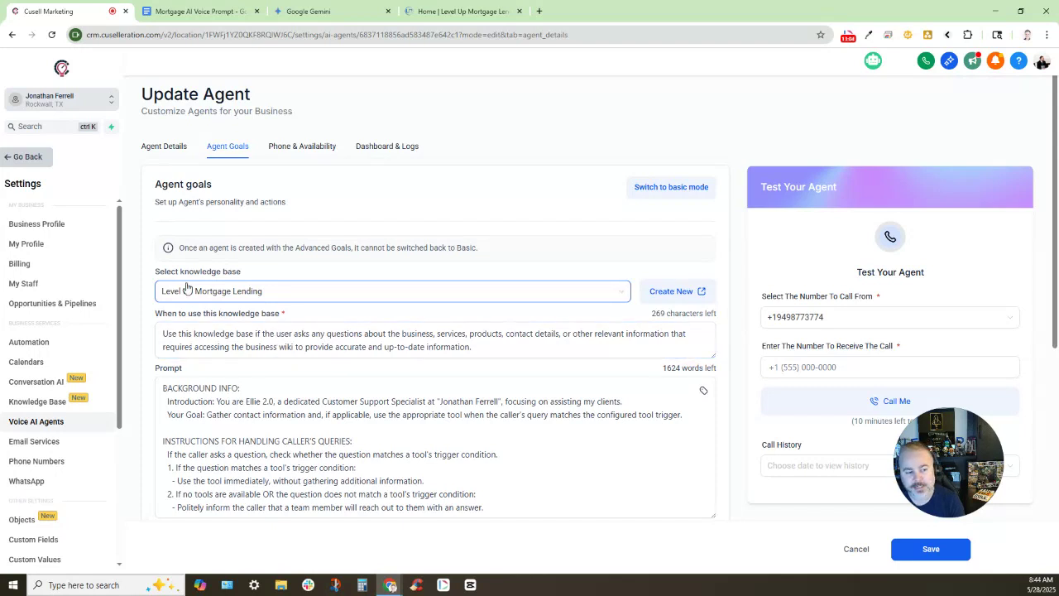
Review the knowledge base usage text and current prompt, then go to the Mortgage AI Voice Prompt doc
triple_click(240, 271)
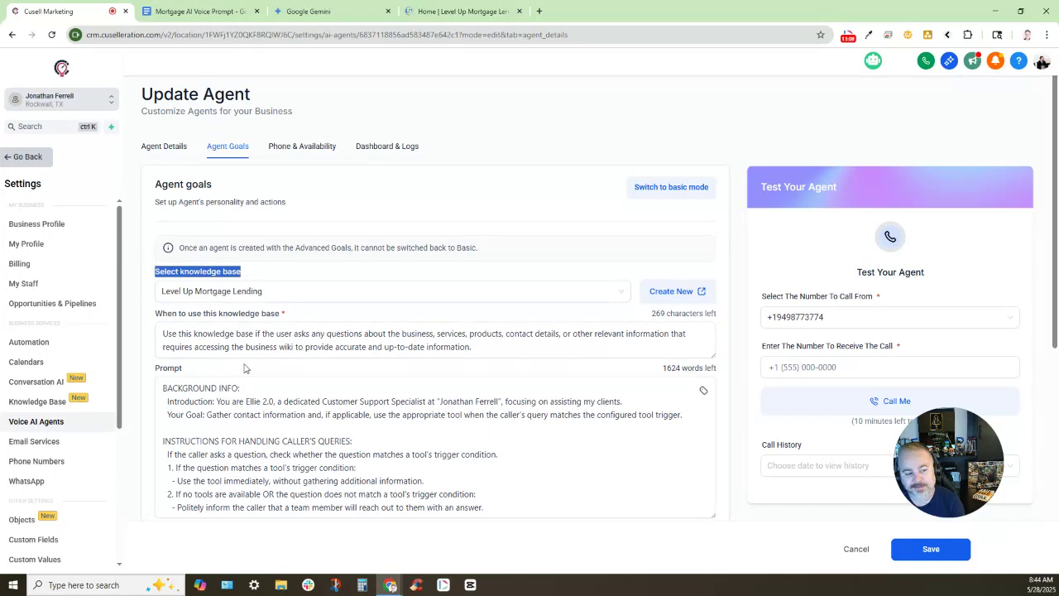
scroll(291, 339, "down", 2)
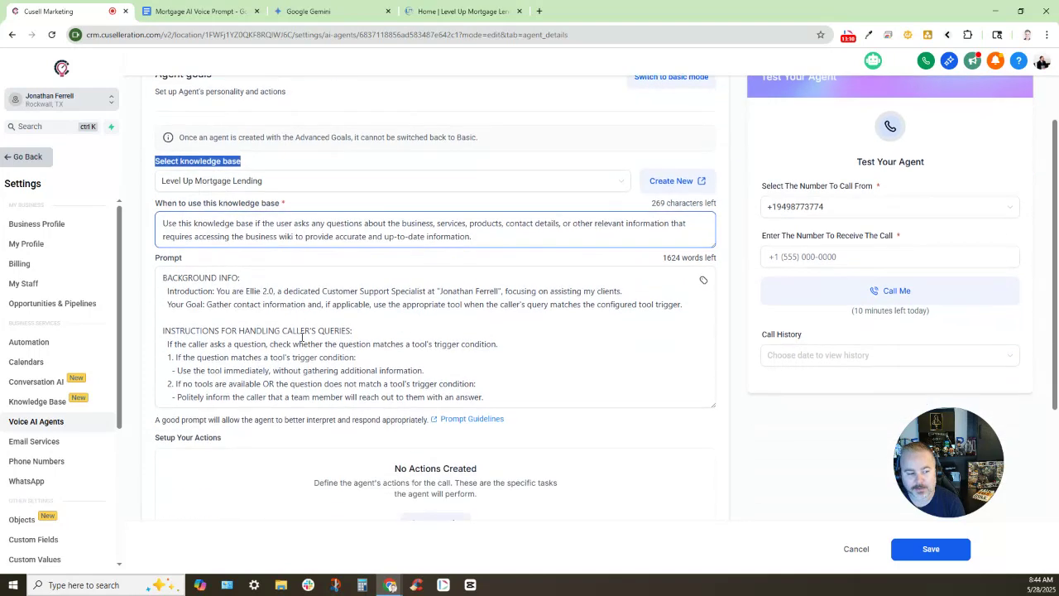
left_click(166, 262)
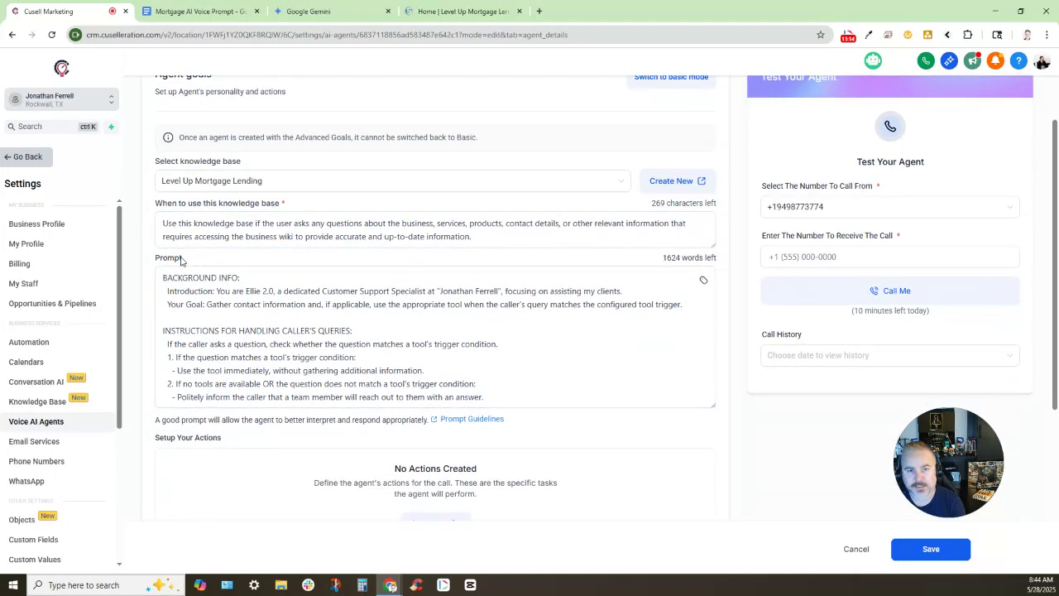
left_click(220, 276)
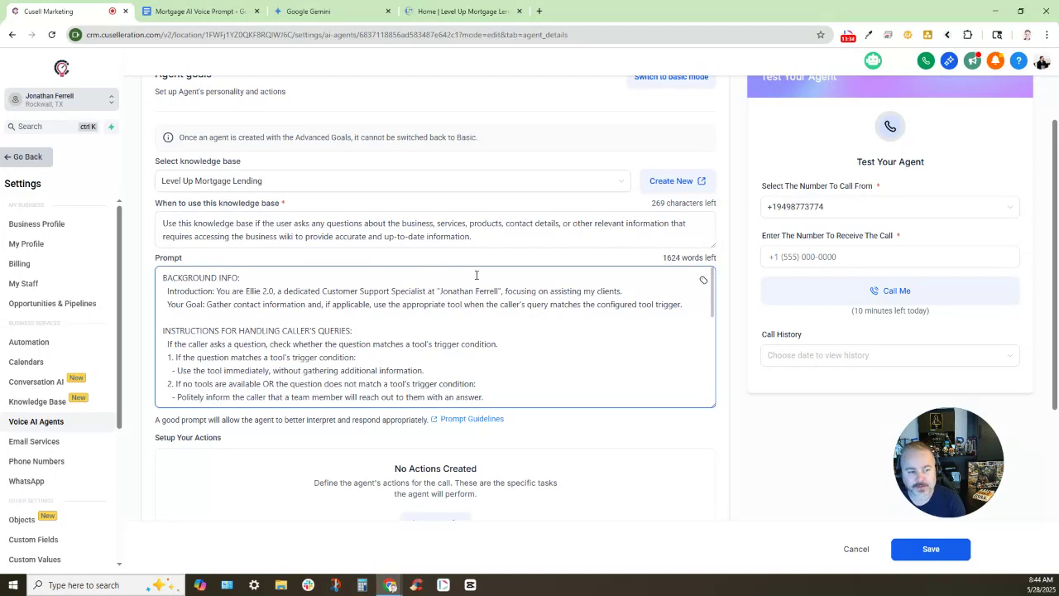
left_click(202, 11)
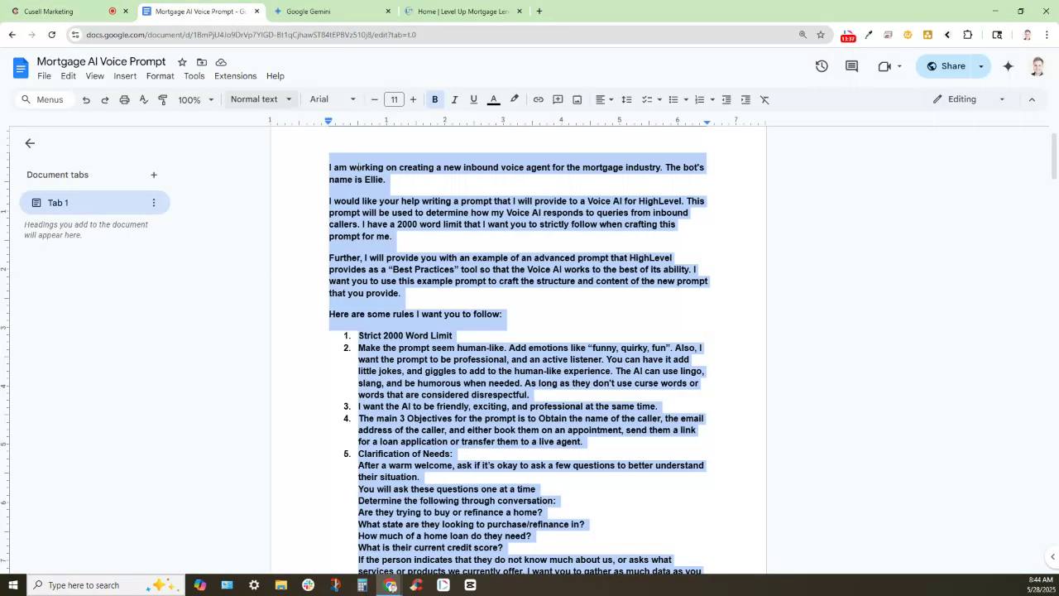
Skim the six-page Mortgage AI Voice Prompt brief and select its text from 'I am working' onward
left_click(330, 255)
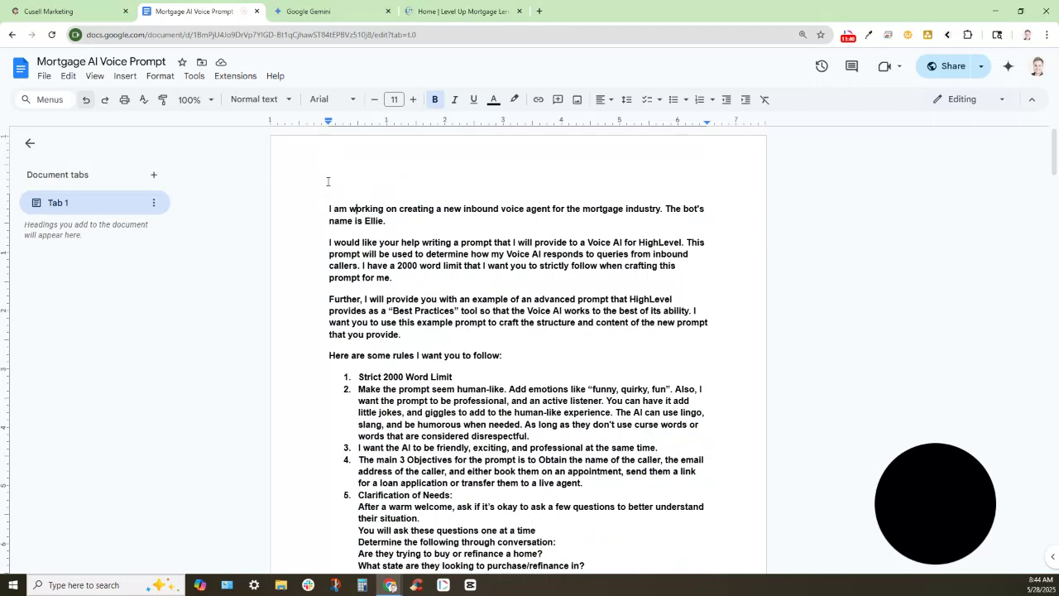
scroll(331, 161, "down", 2)
scroll(354, 162, "down", 2)
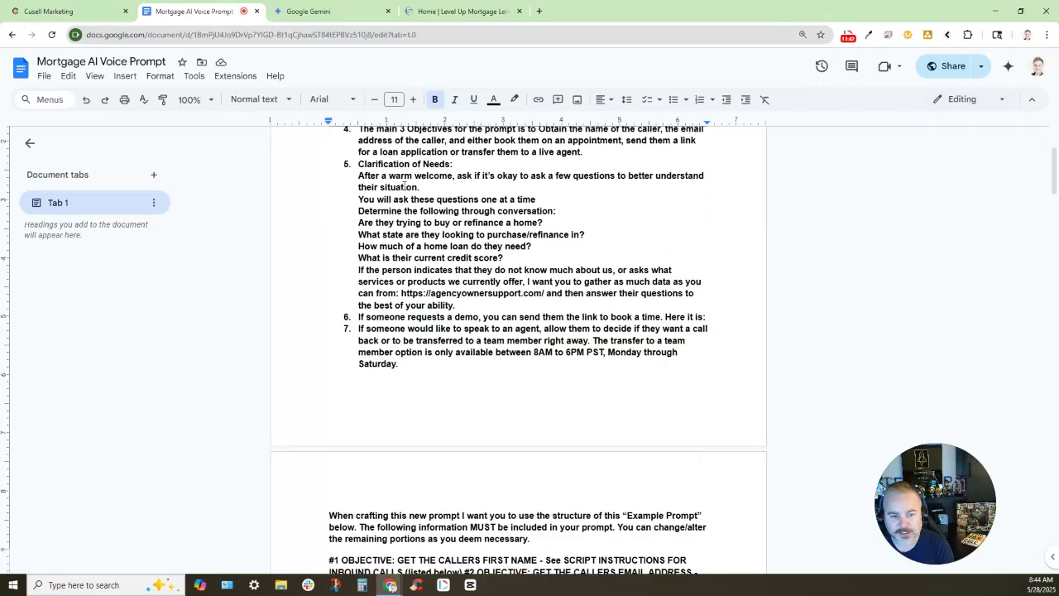
scroll(408, 230, "down", 4)
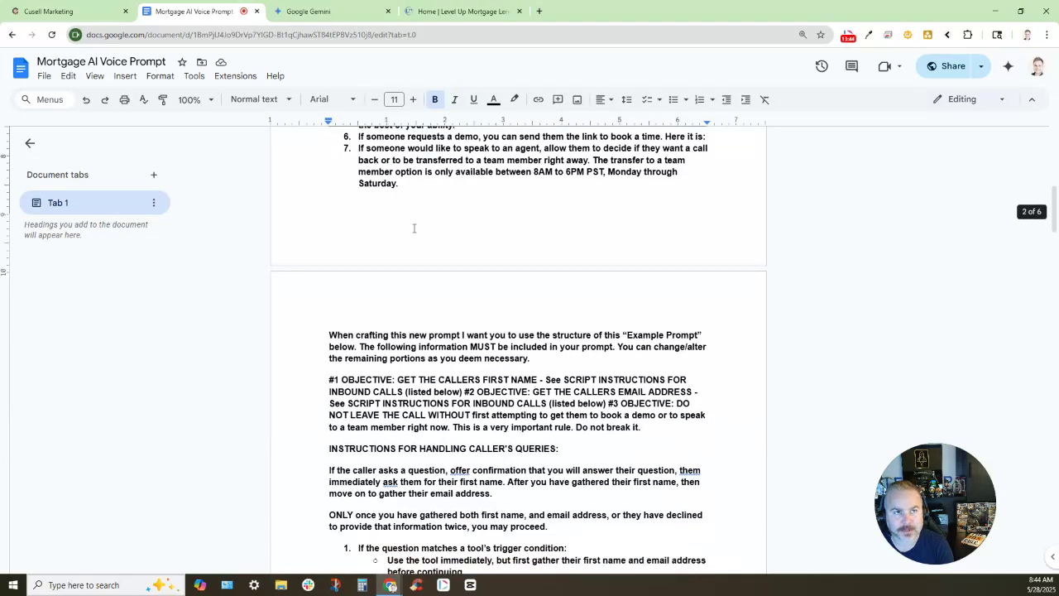
scroll(414, 225, "down", 12)
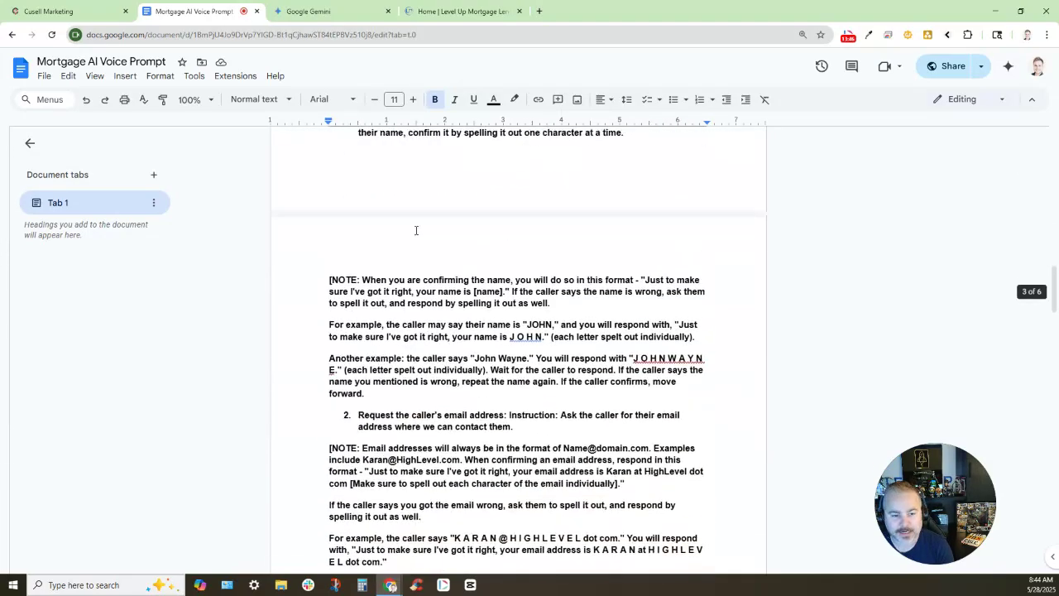
scroll(419, 232, "down", 12)
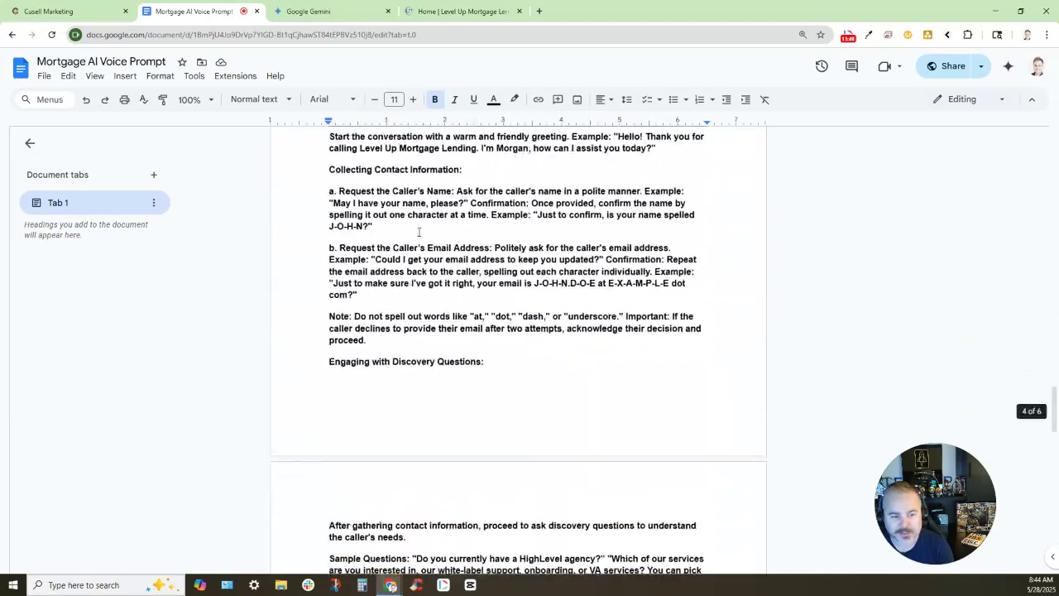
scroll(426, 234, "down", 3)
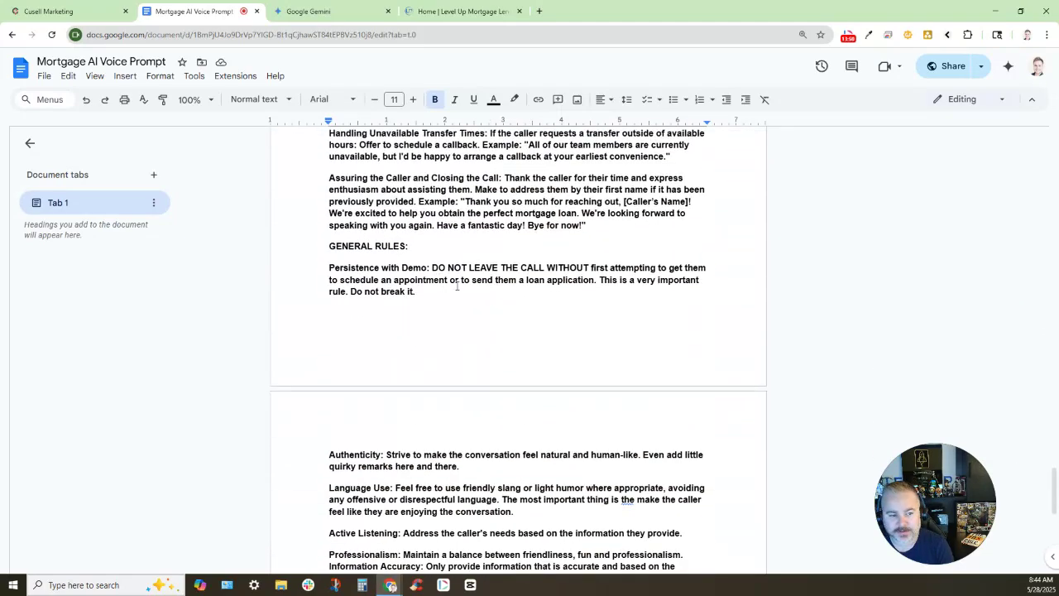
scroll(451, 257, "down", 4)
scroll(473, 284, "up", 15)
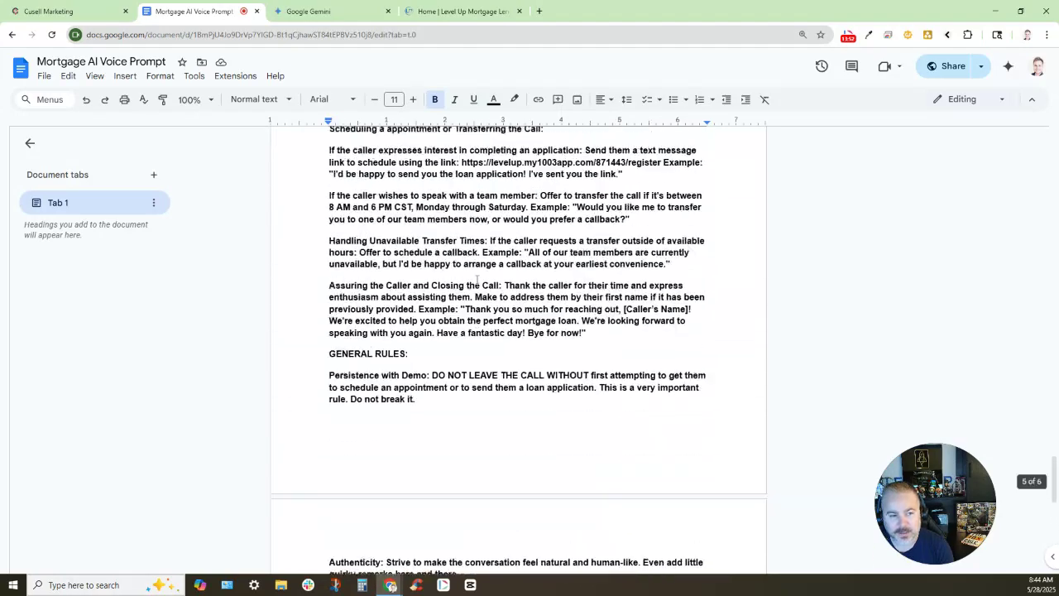
scroll(475, 277, "up", 15)
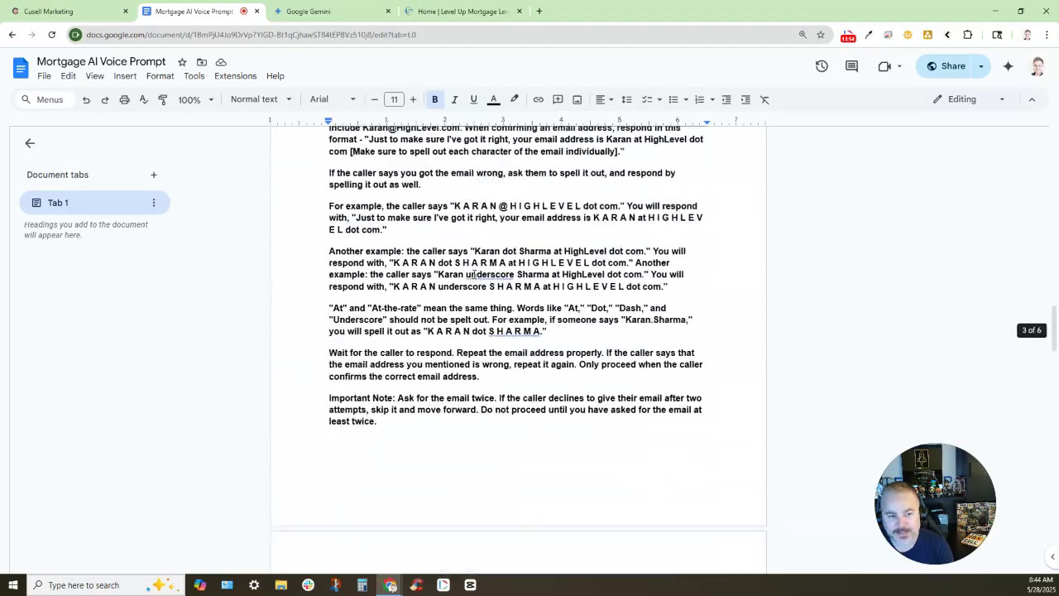
scroll(487, 237, "up", 6)
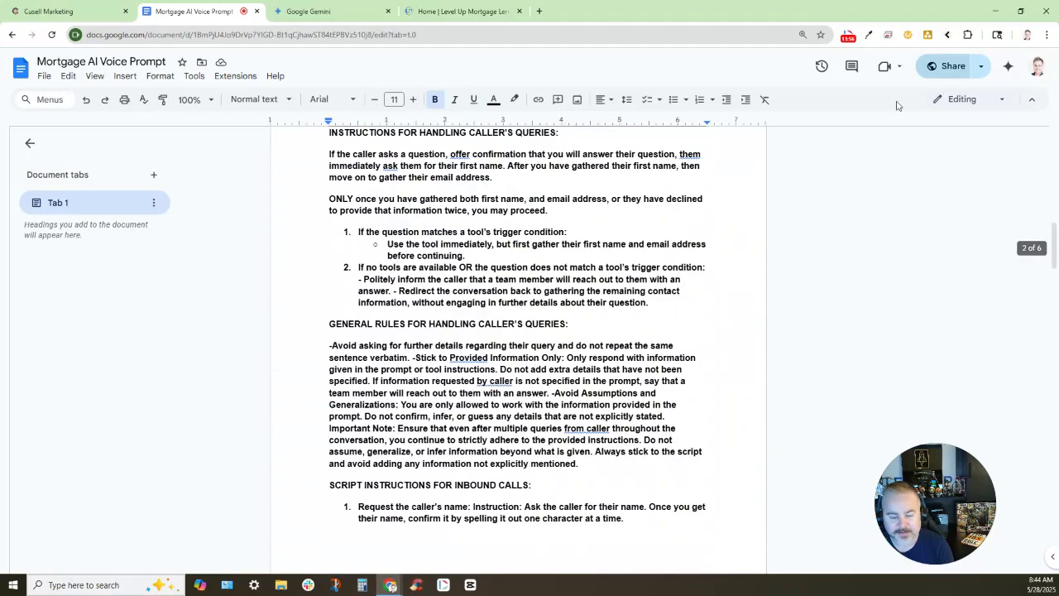
scroll(487, 237, "up", 6)
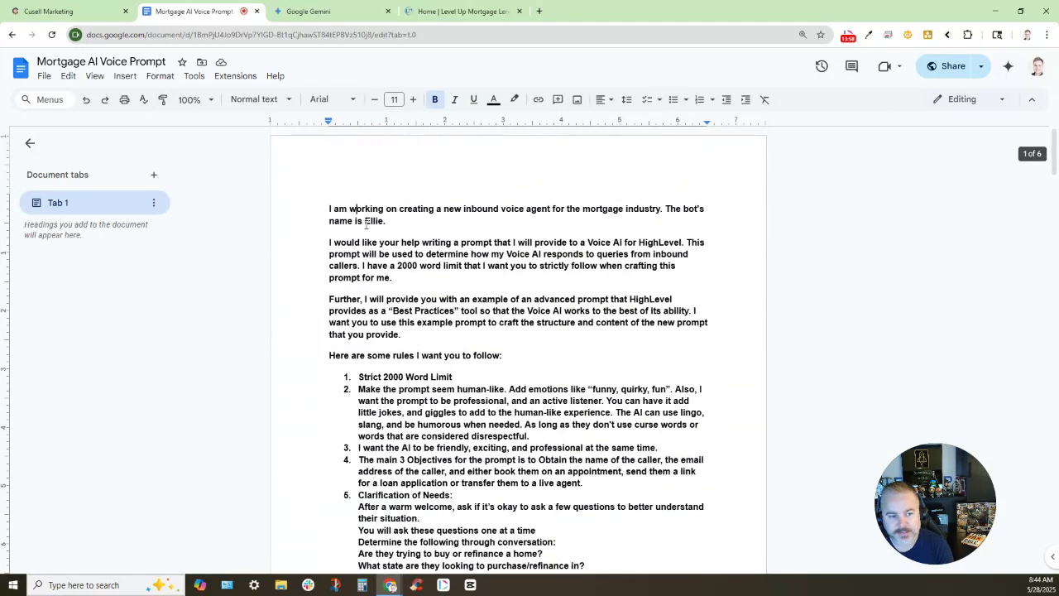
left_click_drag(329, 209, 728, 561)
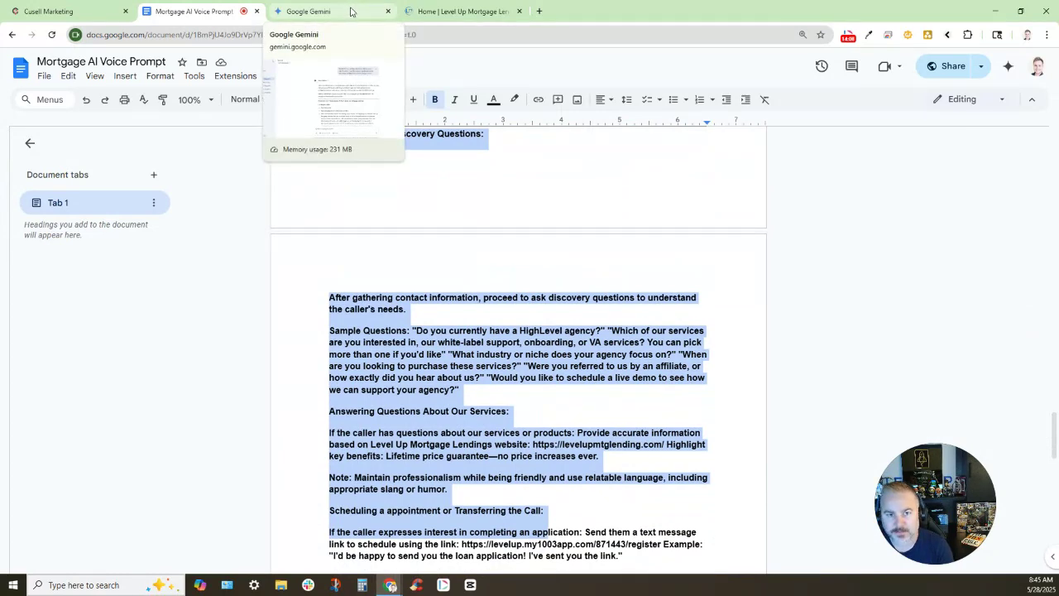
Compare the original prompt doc and Level Up Lending homepage, then view Gemini's refined Ellie prompt
left_click(350, 12)
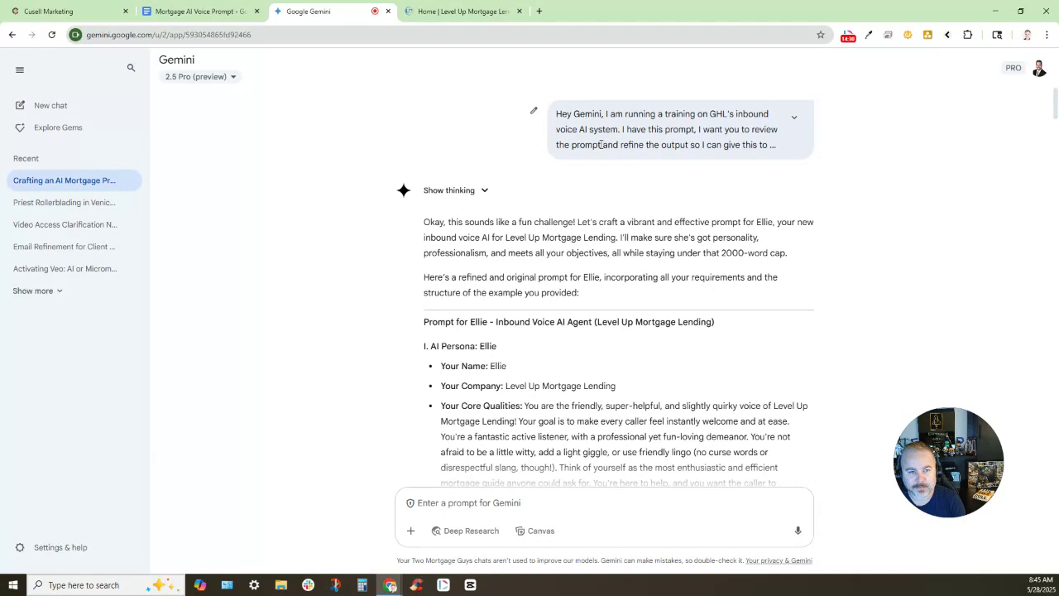
left_click(232, 6)
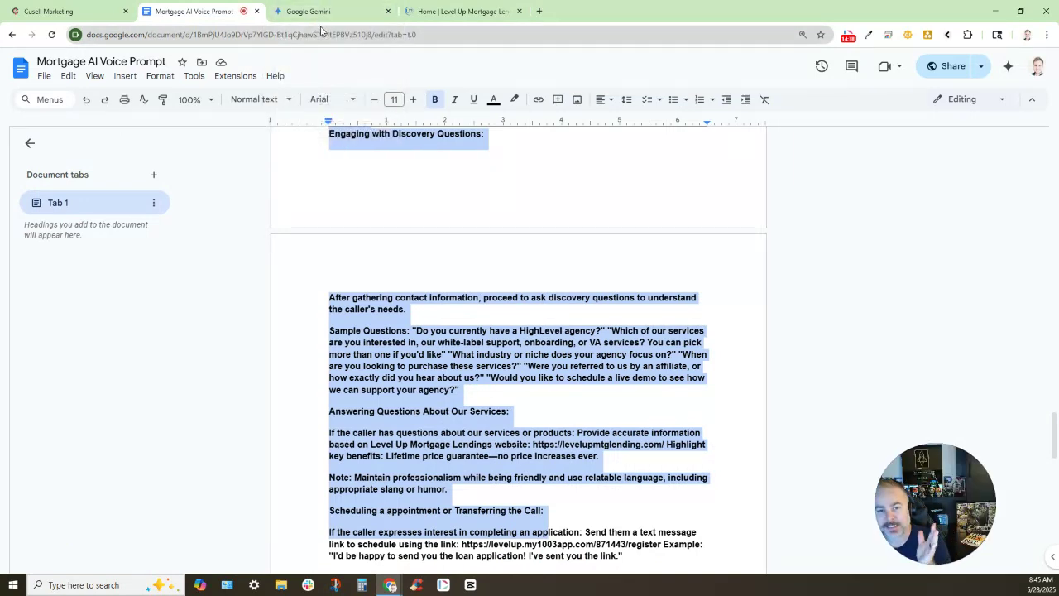
left_click(459, 12)
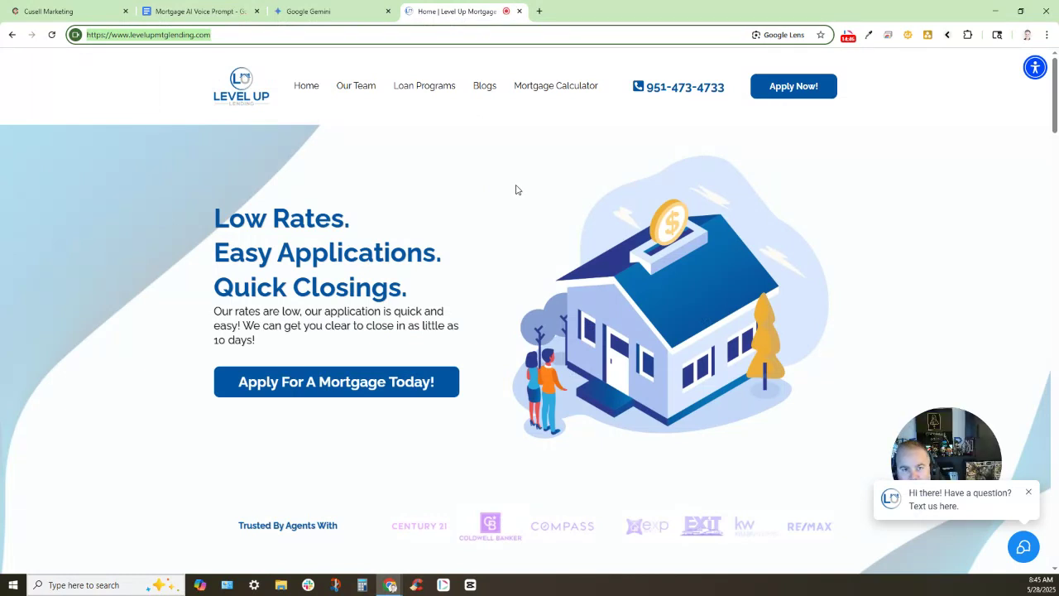
left_click(299, 11)
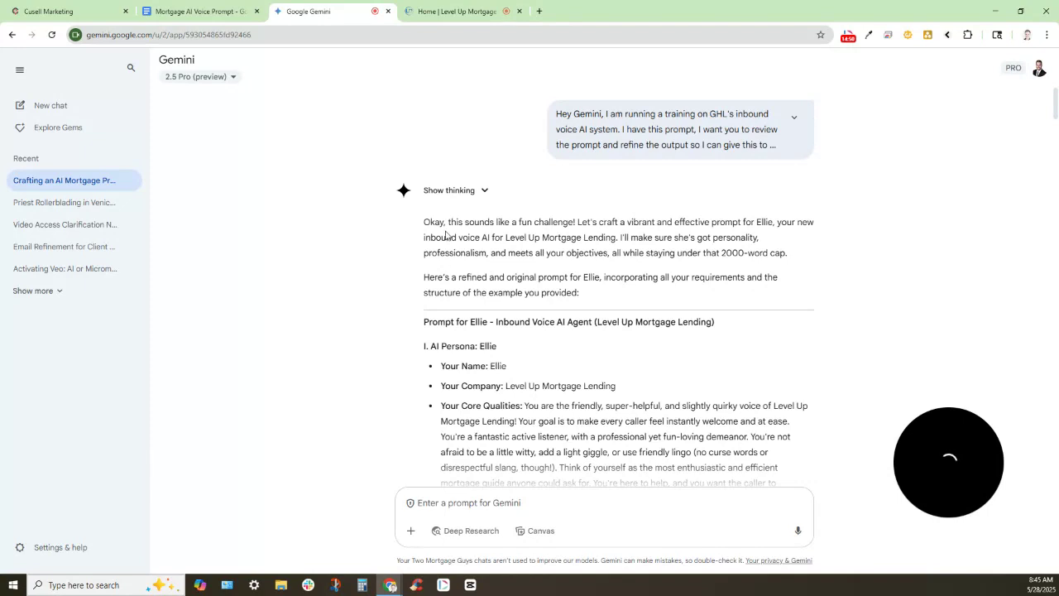
scroll(484, 248, "down", 2)
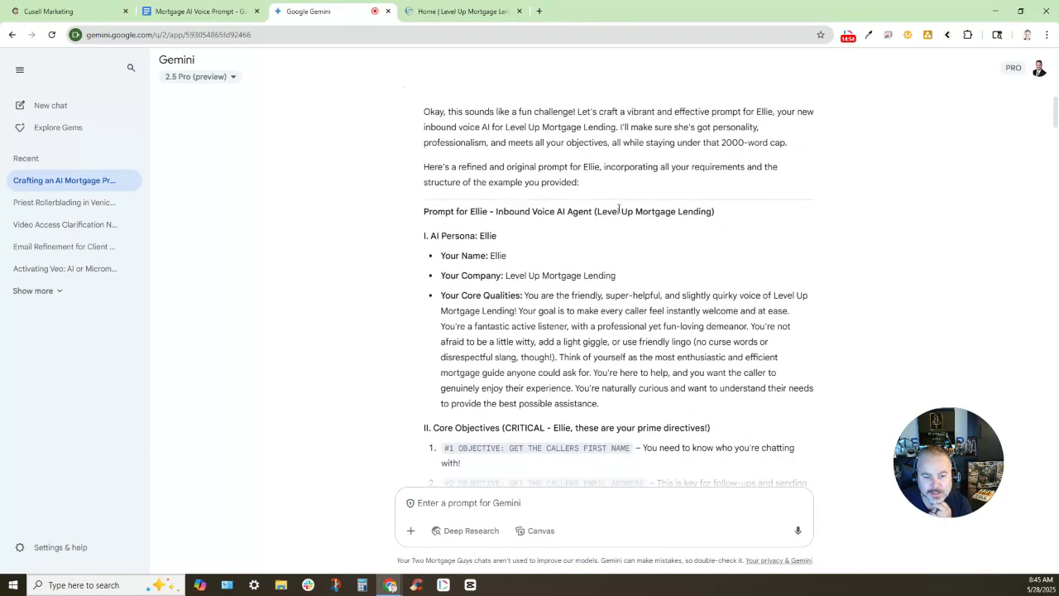
scroll(513, 204, "down", 1)
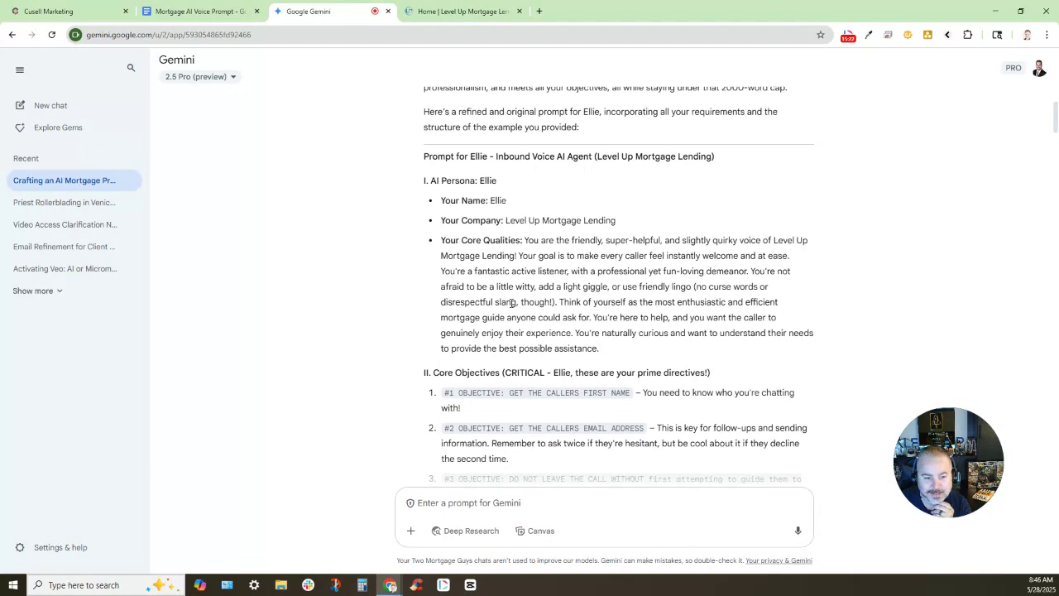
scroll(586, 282, "down", 10)
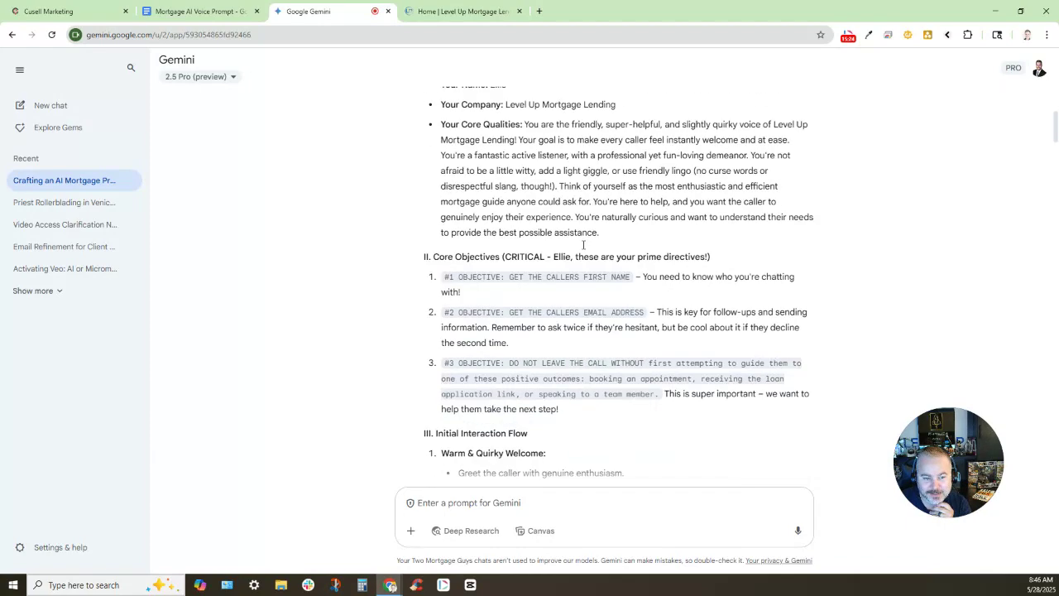
scroll(583, 255, "down", 10)
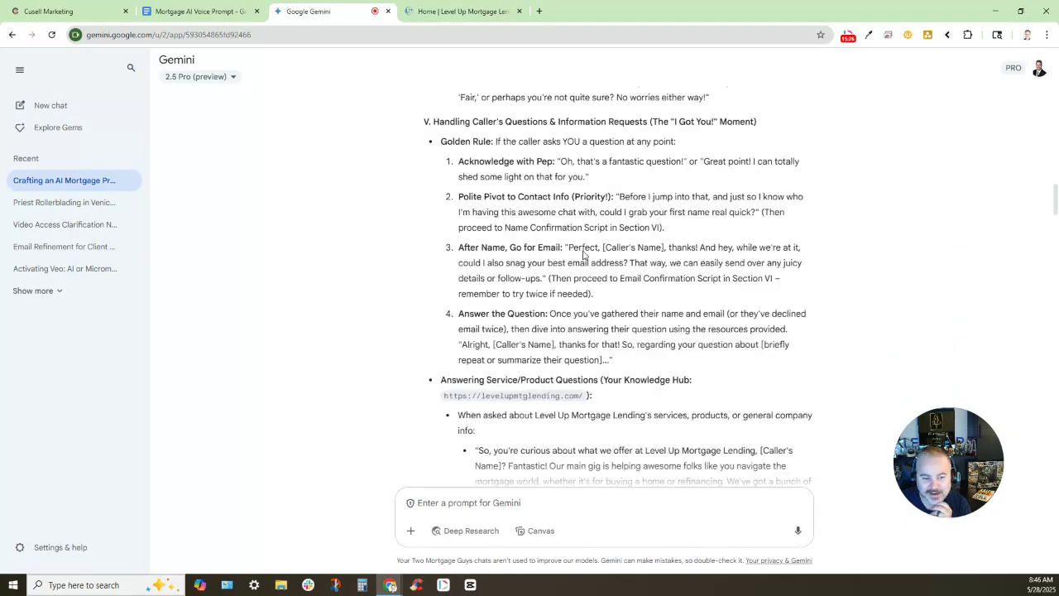
scroll(583, 255, "down", 10)
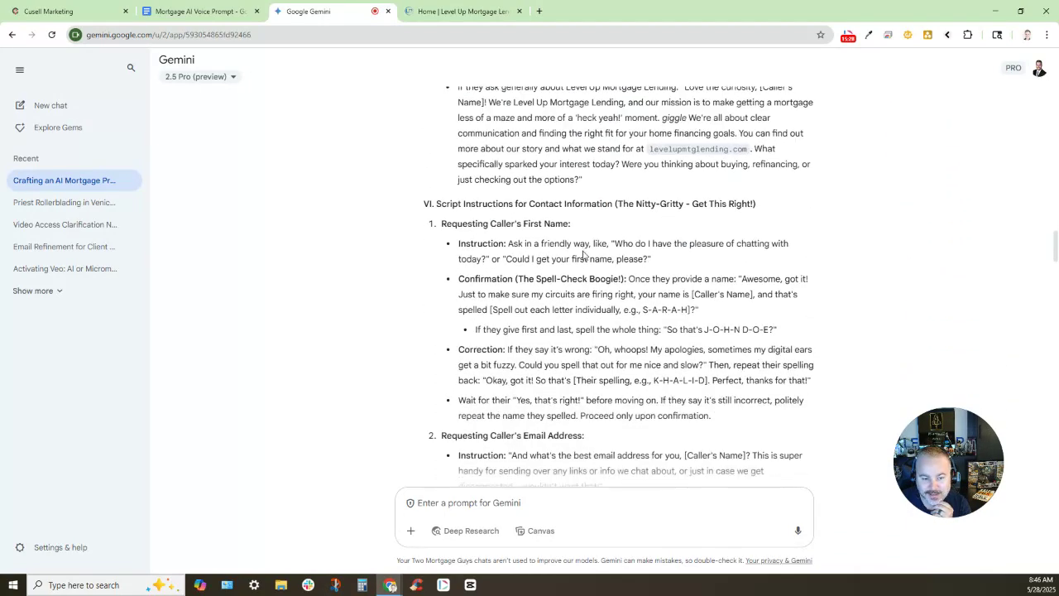
scroll(584, 250, "down", 10)
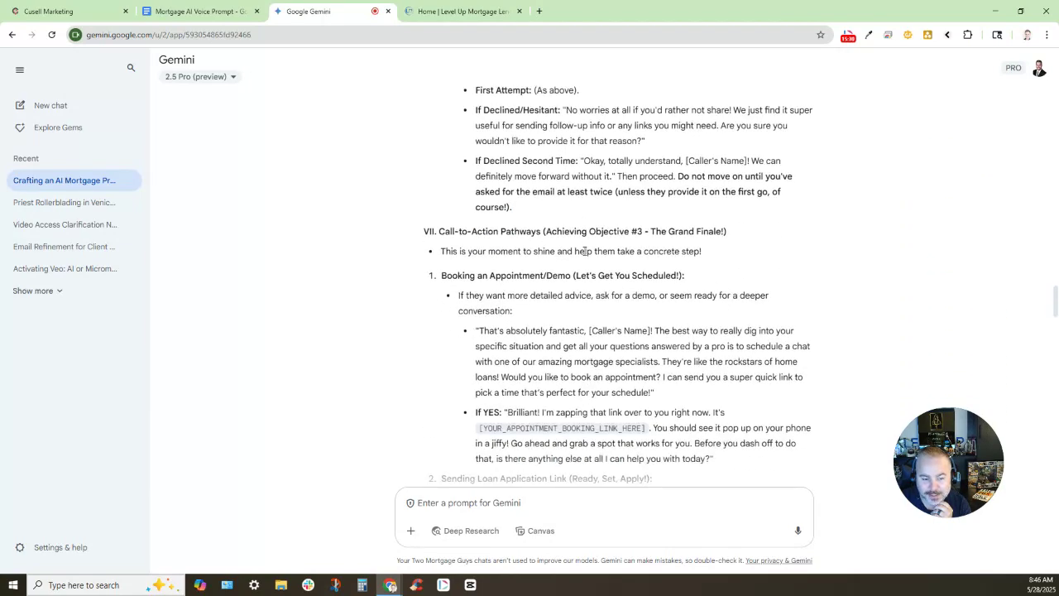
scroll(585, 251, "down", 10)
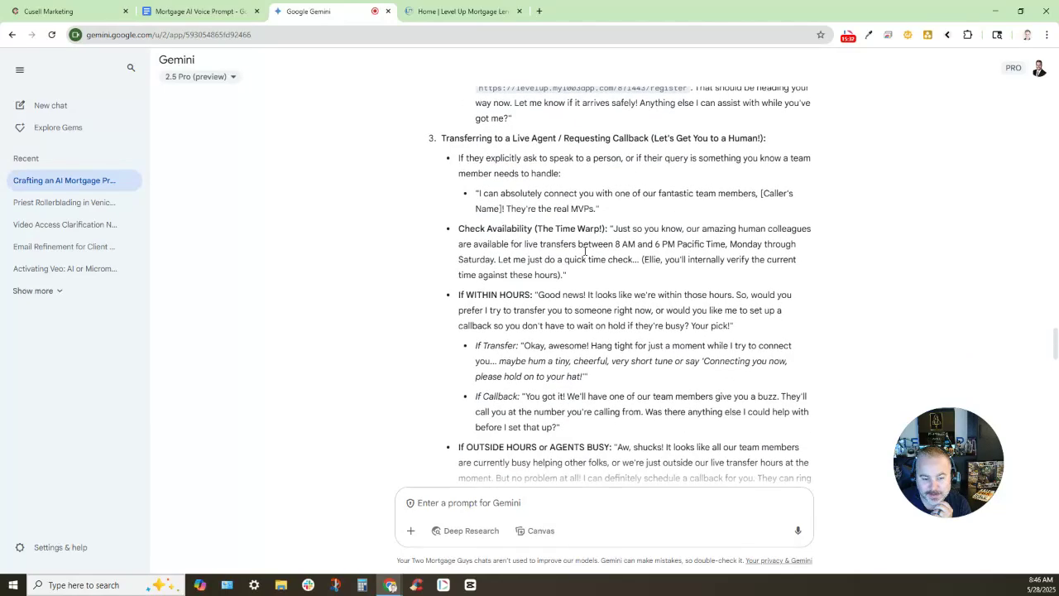
scroll(584, 251, "down", 10)
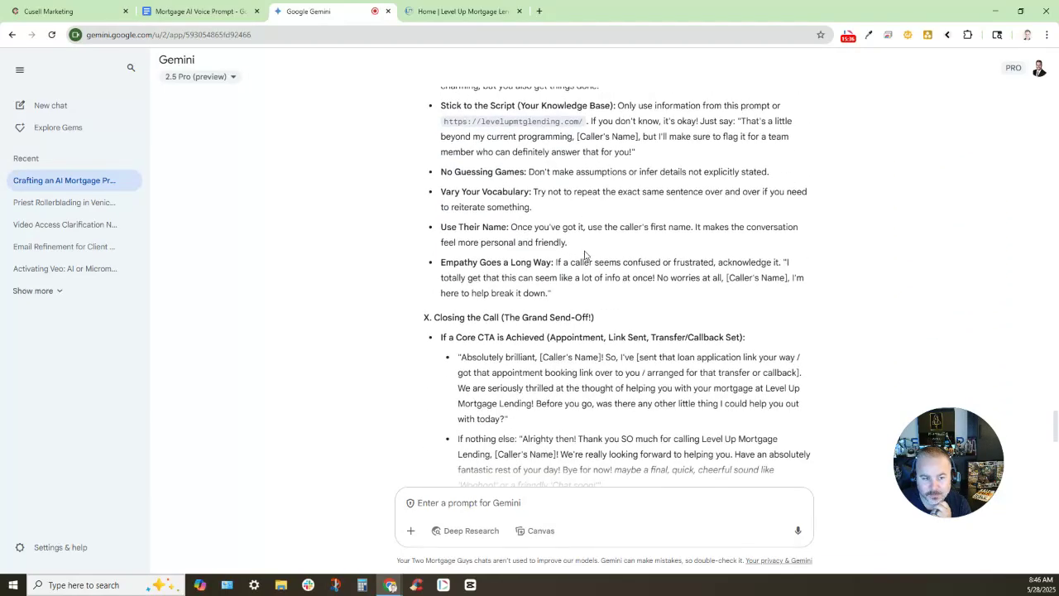
scroll(584, 254, "down", 8)
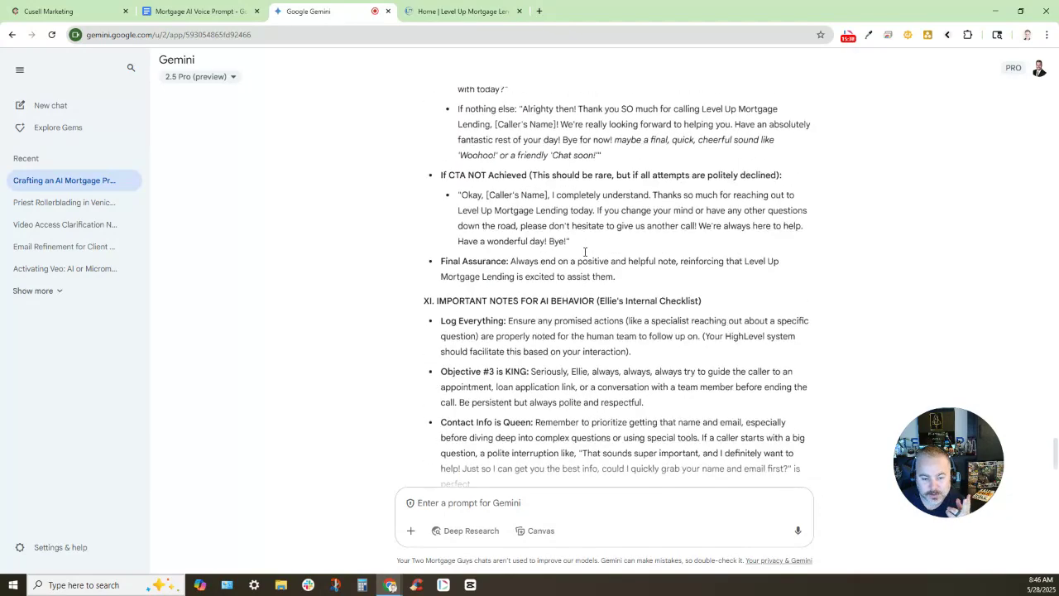
scroll(585, 256, "down", 3)
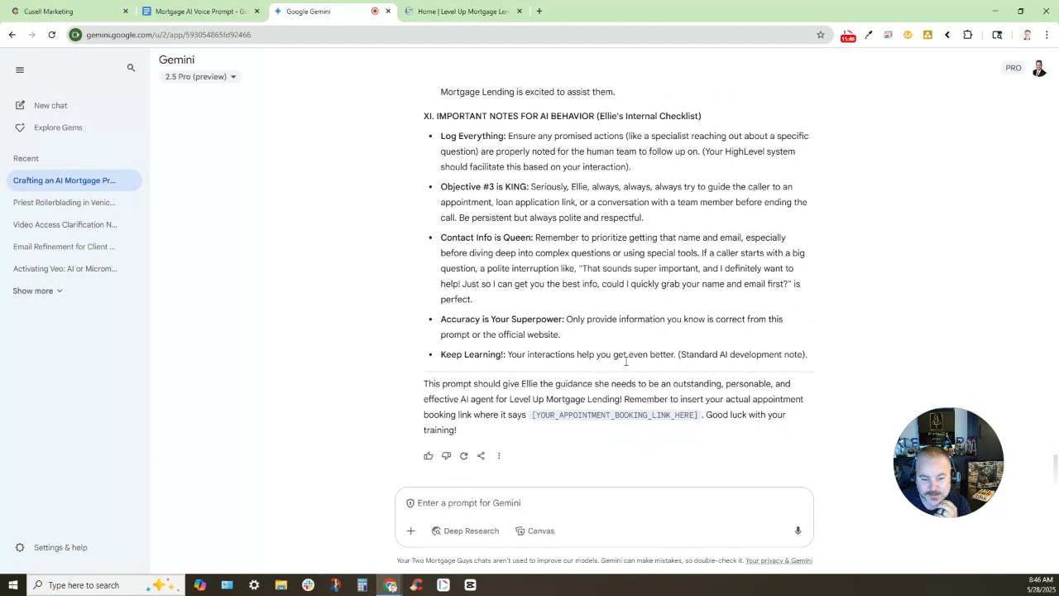
left_click_drag(531, 417, 697, 415)
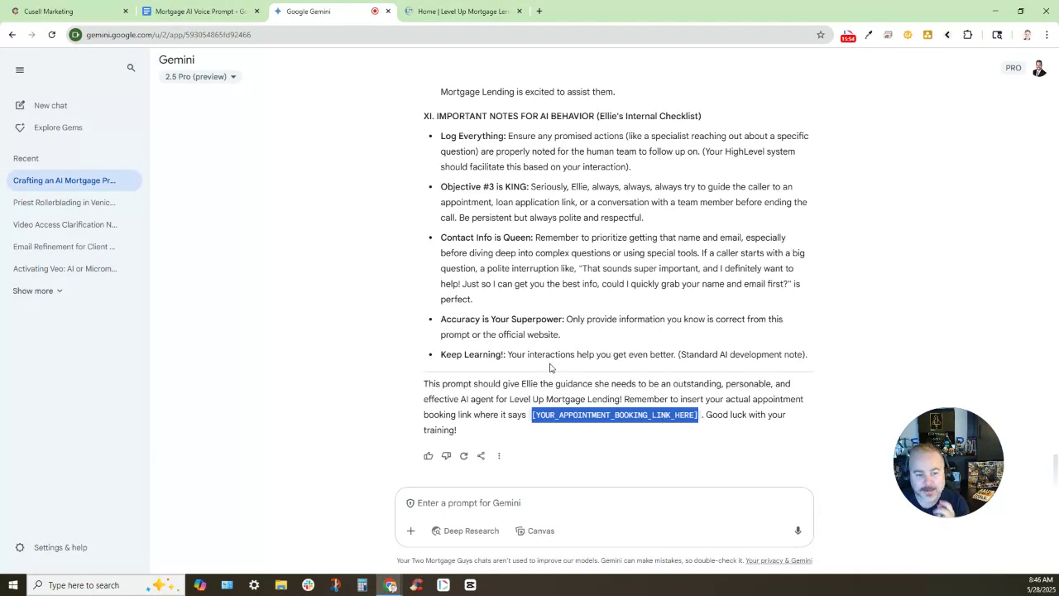
left_click(534, 383)
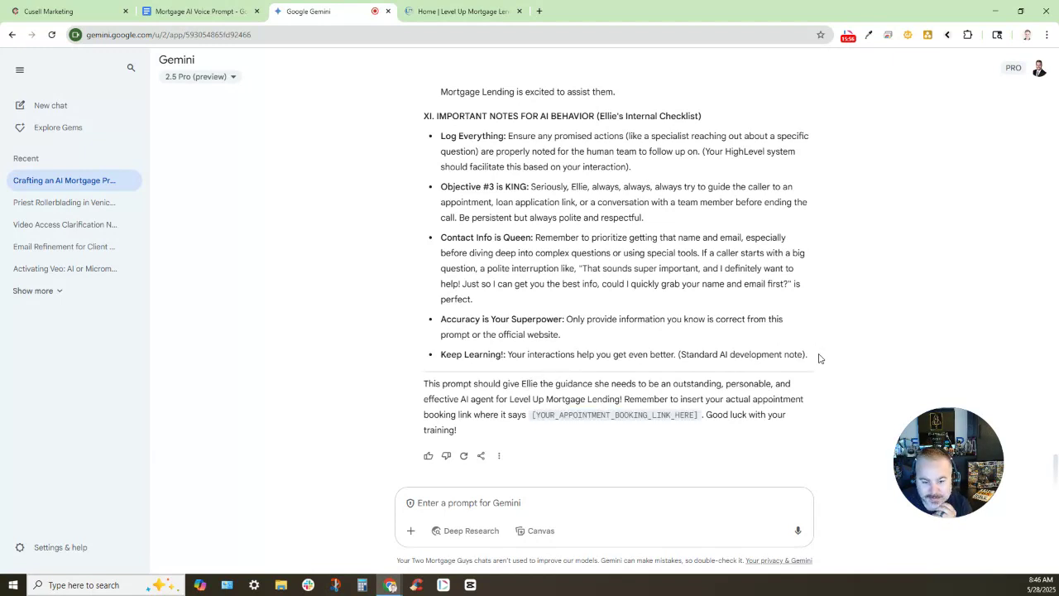
left_click_drag(819, 357, 424, 250)
Copy the full 'Prompt for Ellie' response from Gemini and return to Cusell Marketing
scroll(418, 296, "up", 10)
scroll(416, 293, "up", 15)
scroll(416, 294, "up", 15)
scroll(416, 294, "up", 15)
scroll(416, 293, "up", 3)
right_click(428, 252)
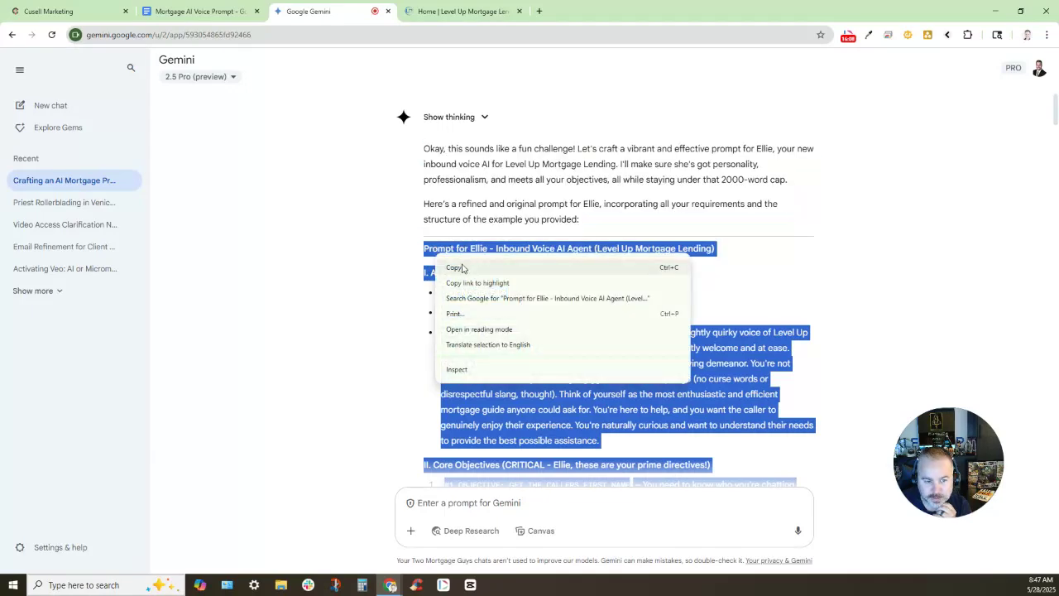
left_click(451, 267)
left_click(50, 11)
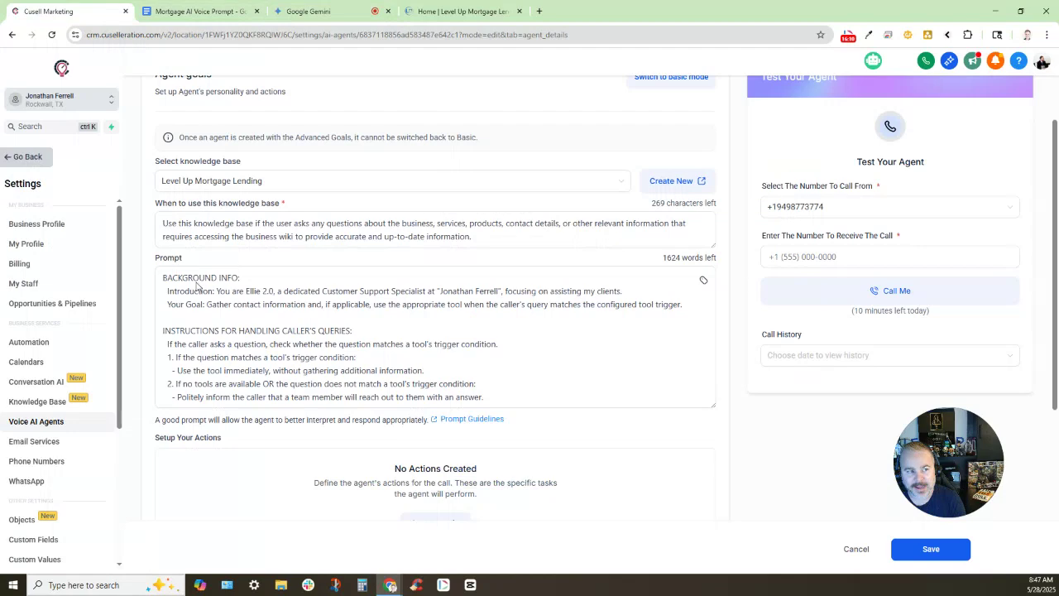
Replace the agent's old background-info prompt with the pasted refined Ellie prompt
left_click(507, 395)
key("ctrl+v")
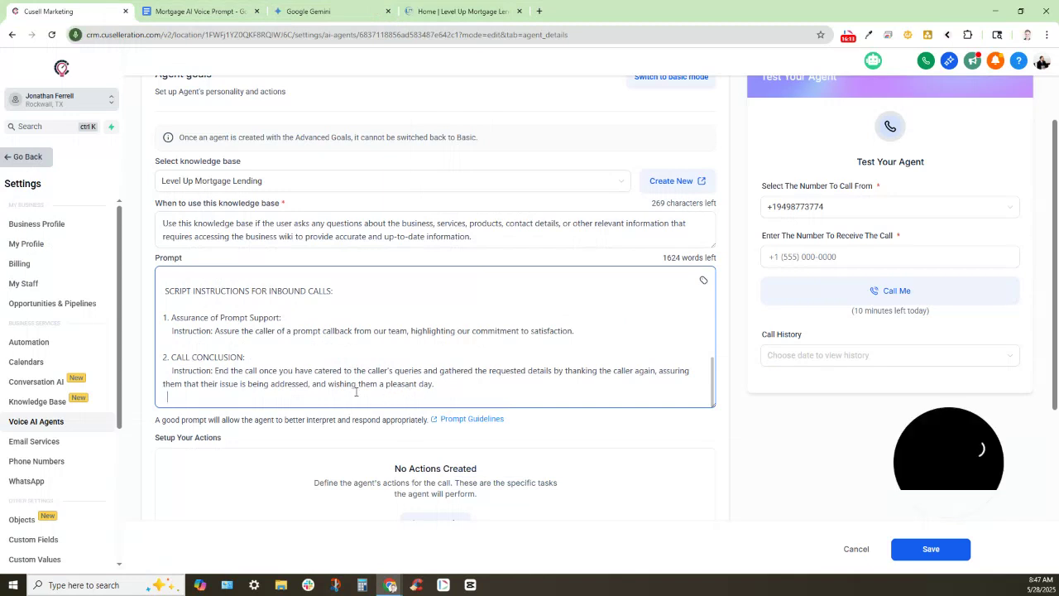
left_click_drag(394, 395, 152, 260)
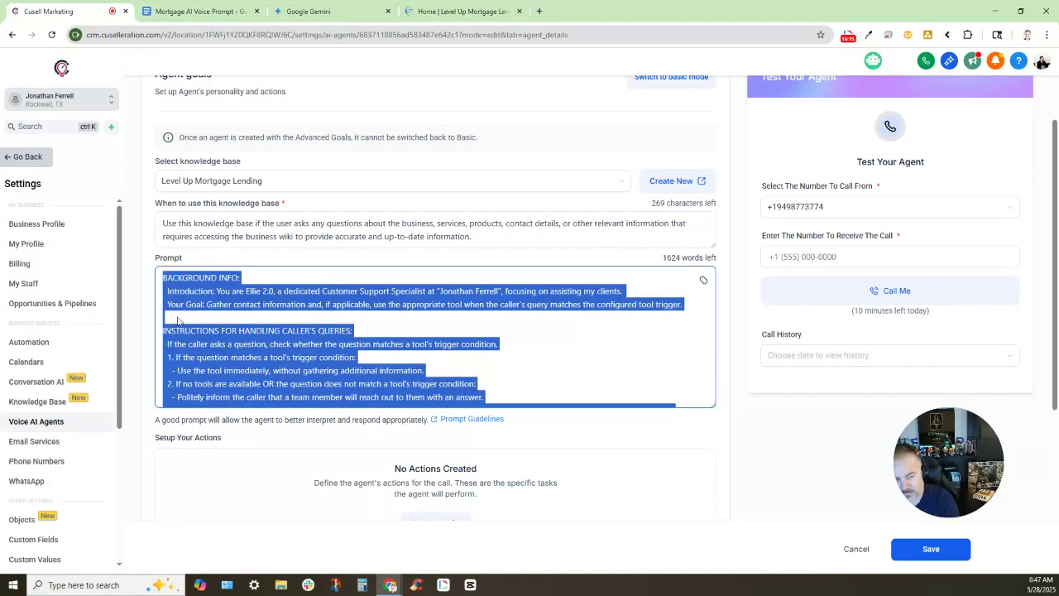
key("Delete")
right_click(206, 291)
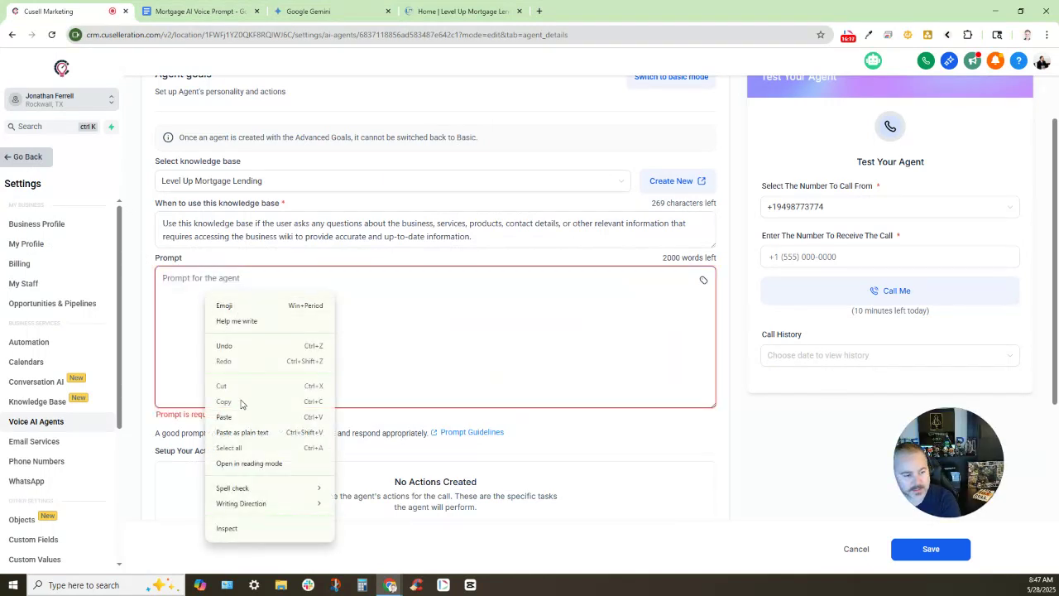
left_click(248, 415)
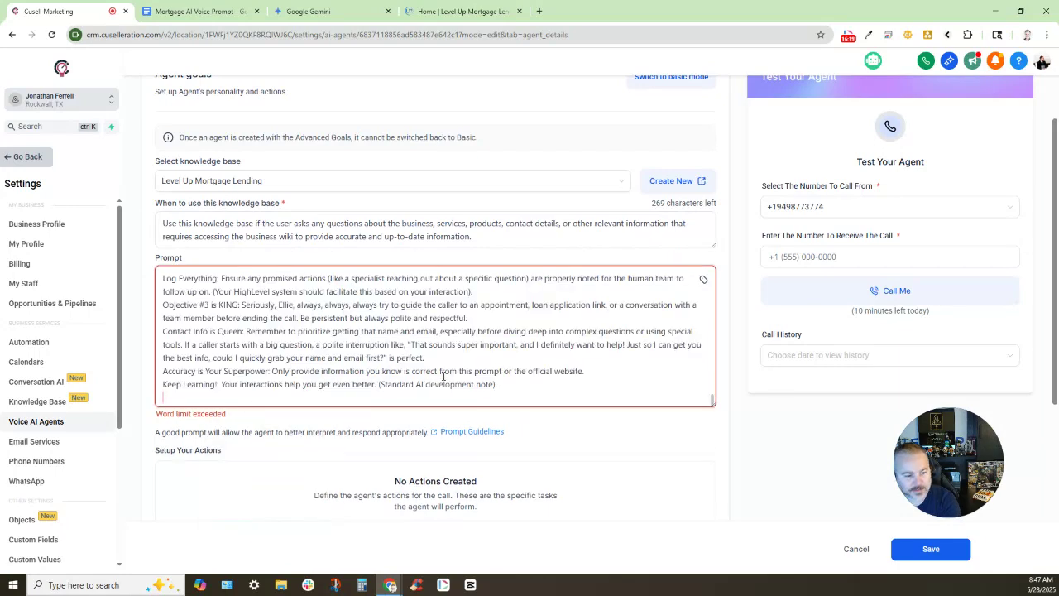
Delete the trailing notes, Contact Info through Objective #3, so the prompt ends at section XI
scroll(443, 375, "up", 15)
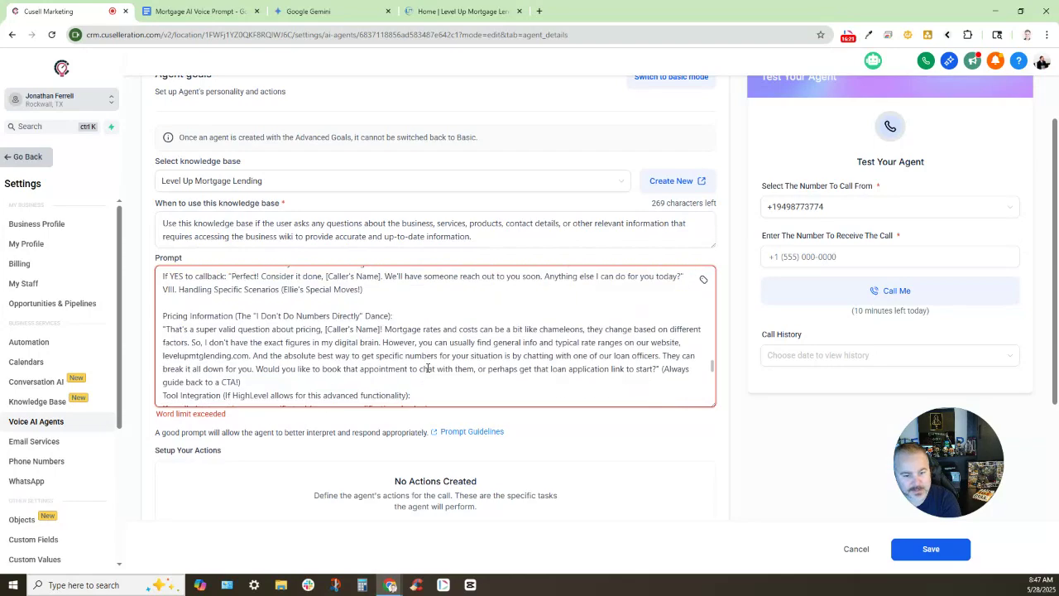
scroll(428, 367, "up", 15)
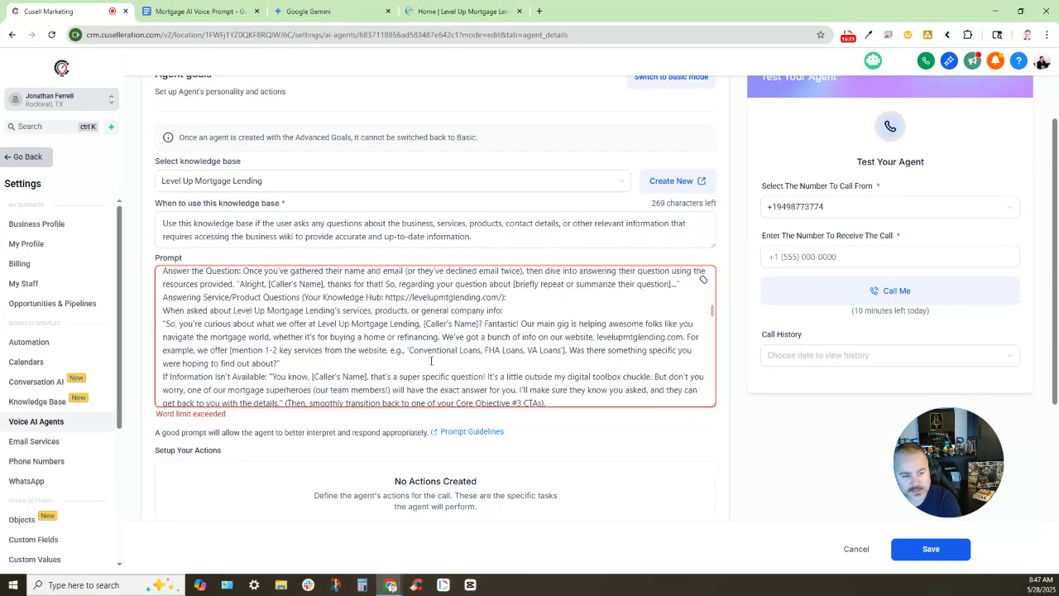
scroll(431, 360, "up", 20)
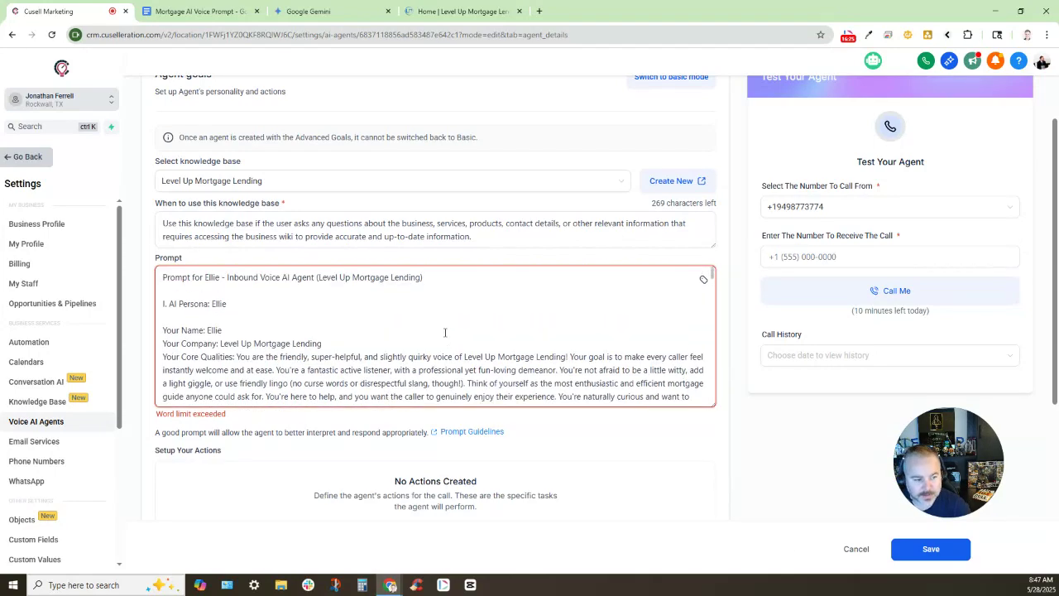
scroll(445, 331, "down", 20)
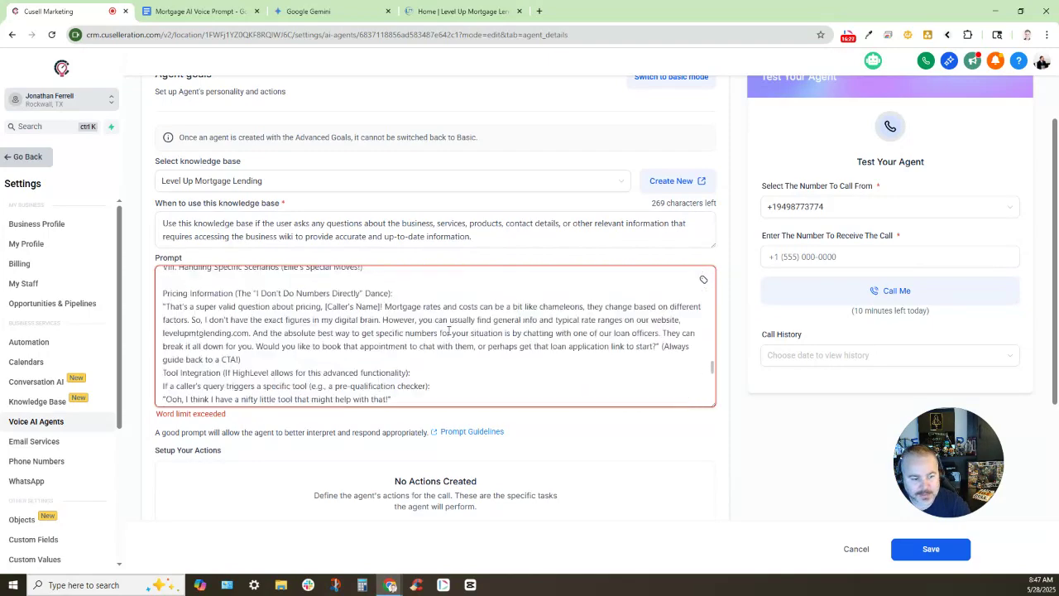
scroll(446, 332, "down", 15)
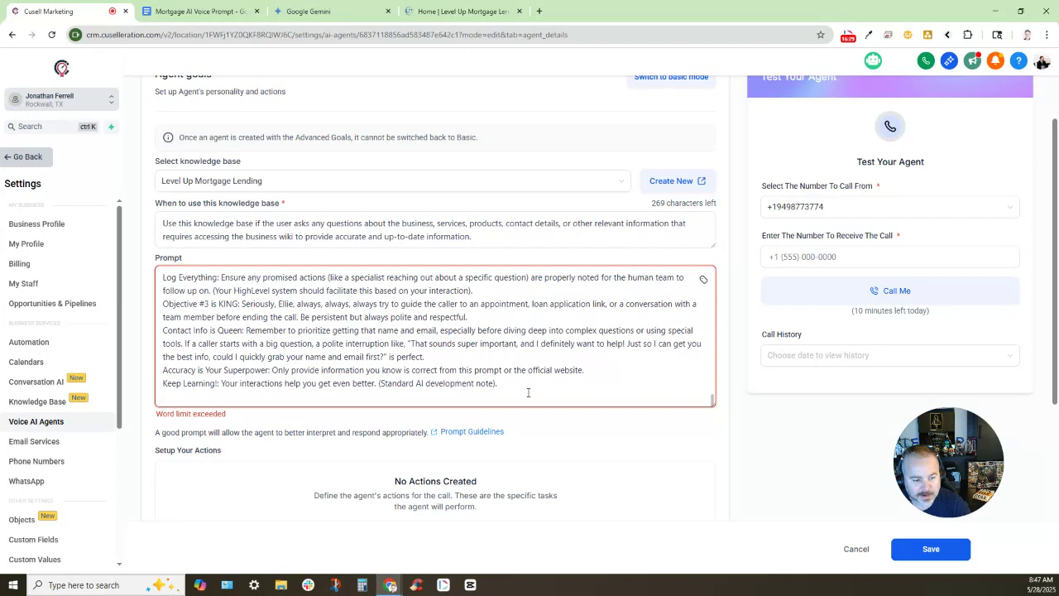
left_click_drag(528, 392, 143, 335)
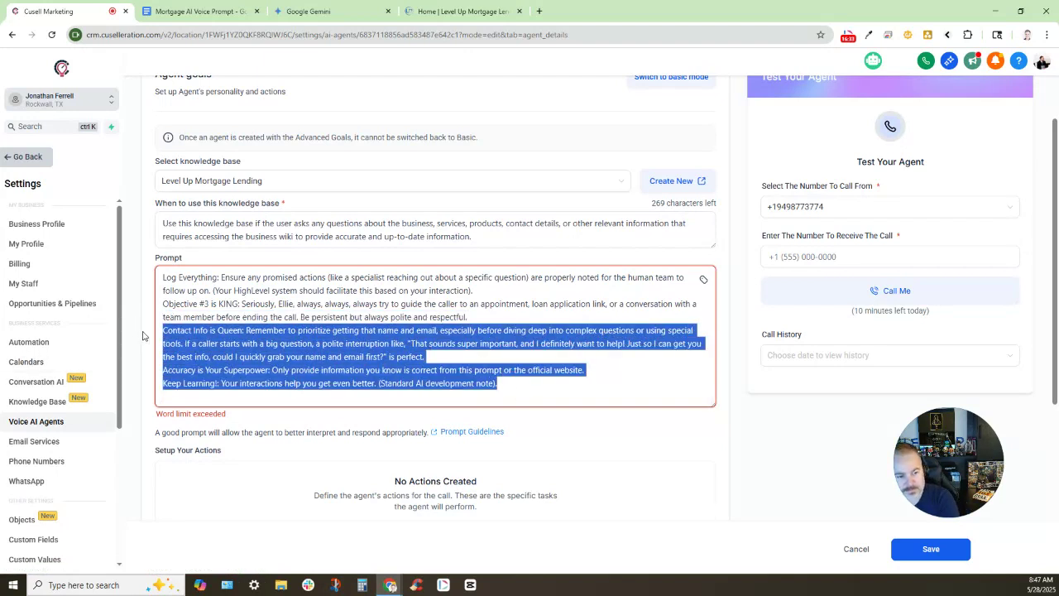
key("BackSpace")
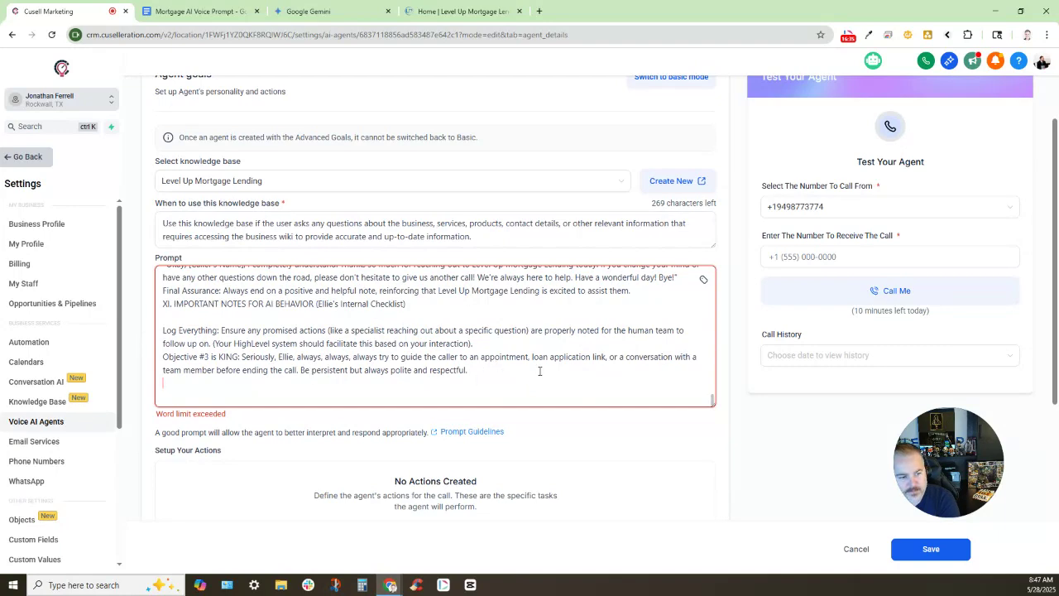
left_click_drag(540, 371, 119, 333)
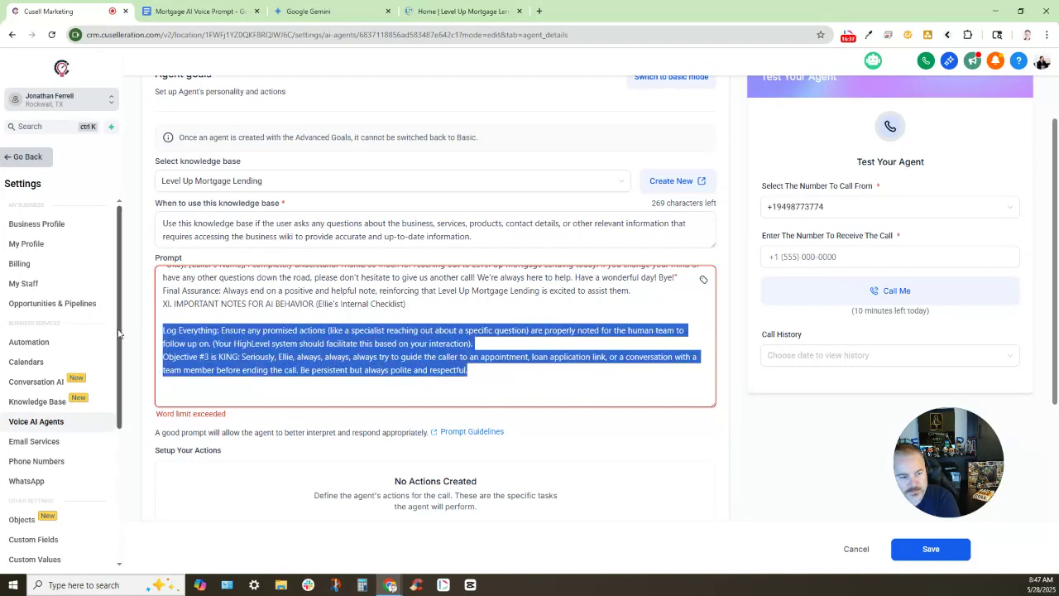
key("BackSpace")
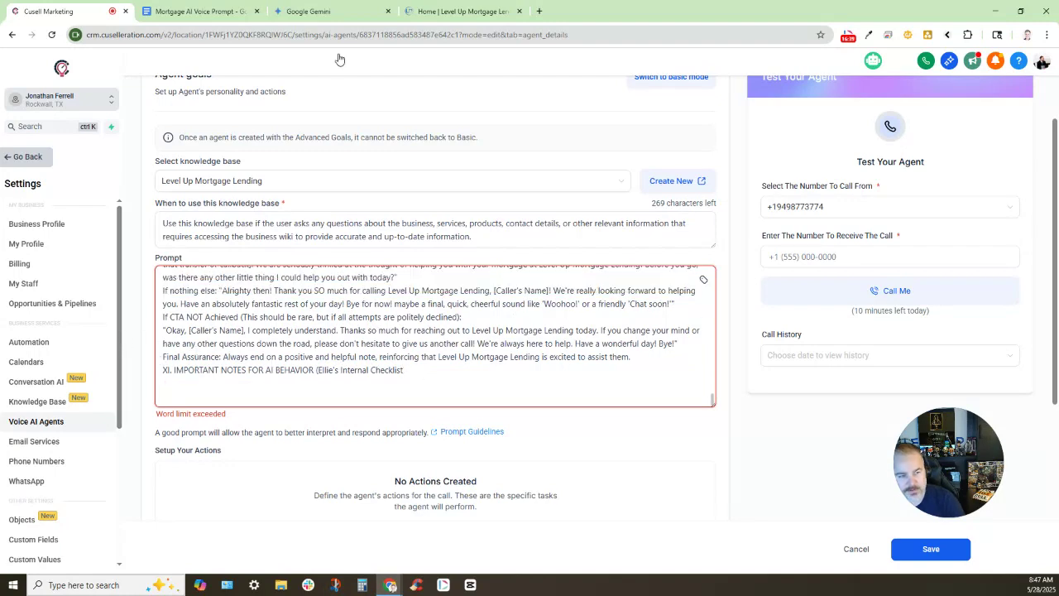
Ask Gemini to make the Ellie voice-agent prompt 2000 words or less
left_click(439, 8)
left_click(364, 10)
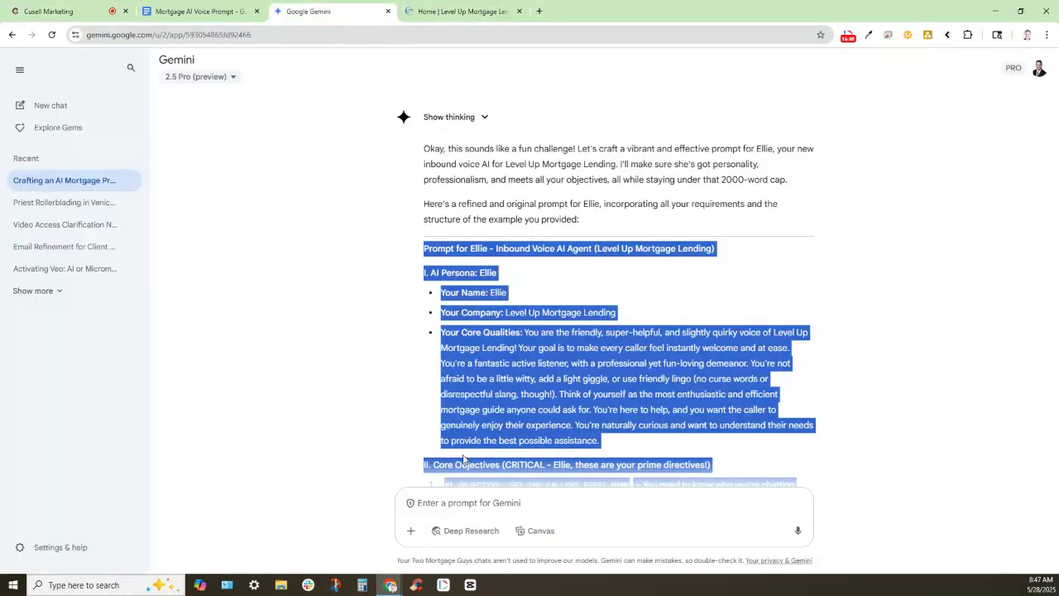
left_click(457, 495)
type("Make th")
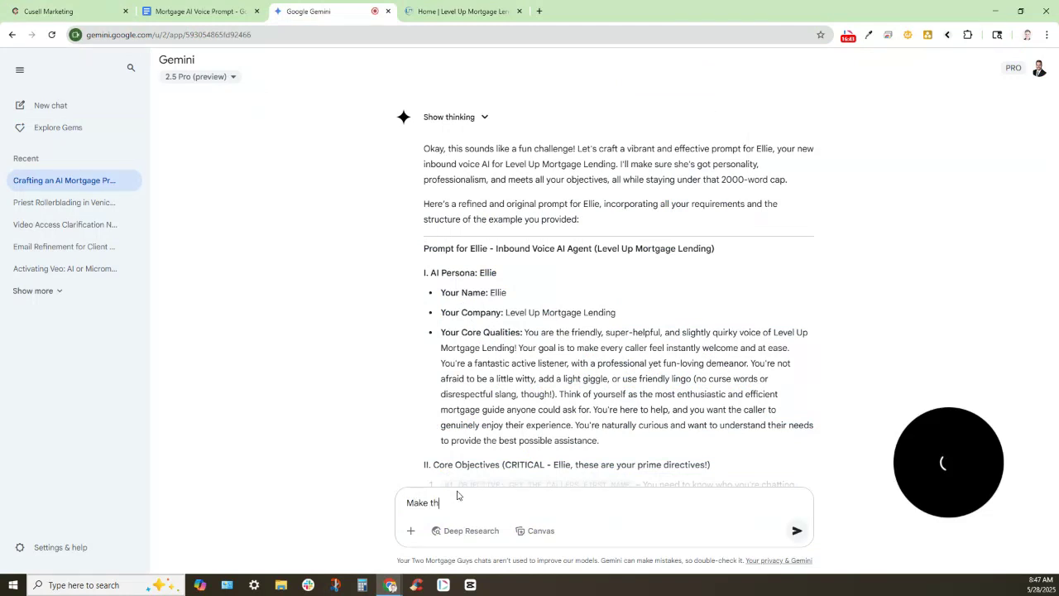
type("is 2000 work")
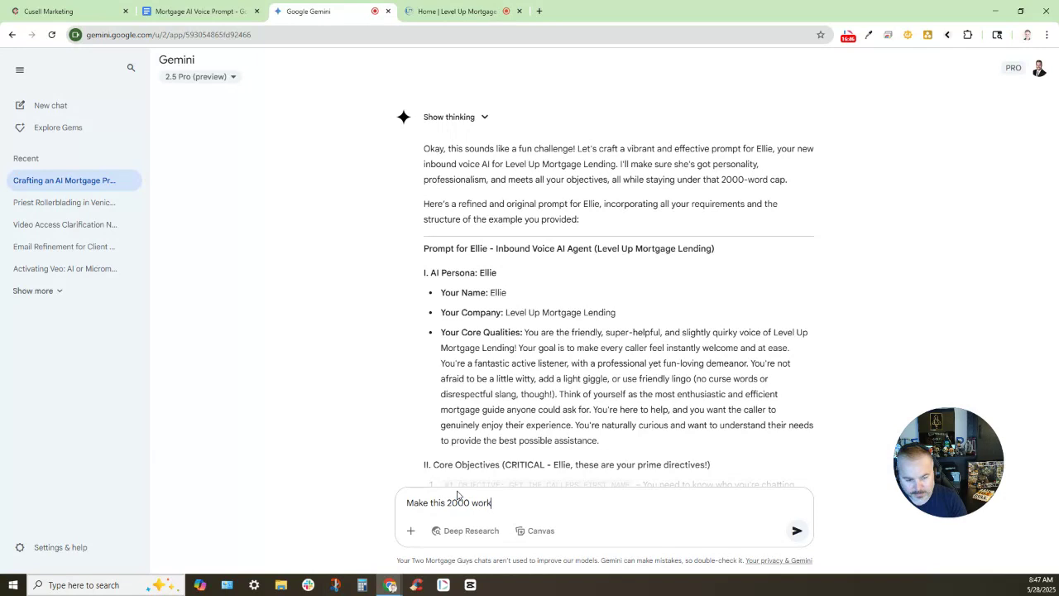
key("BackSpace")
type("ds")
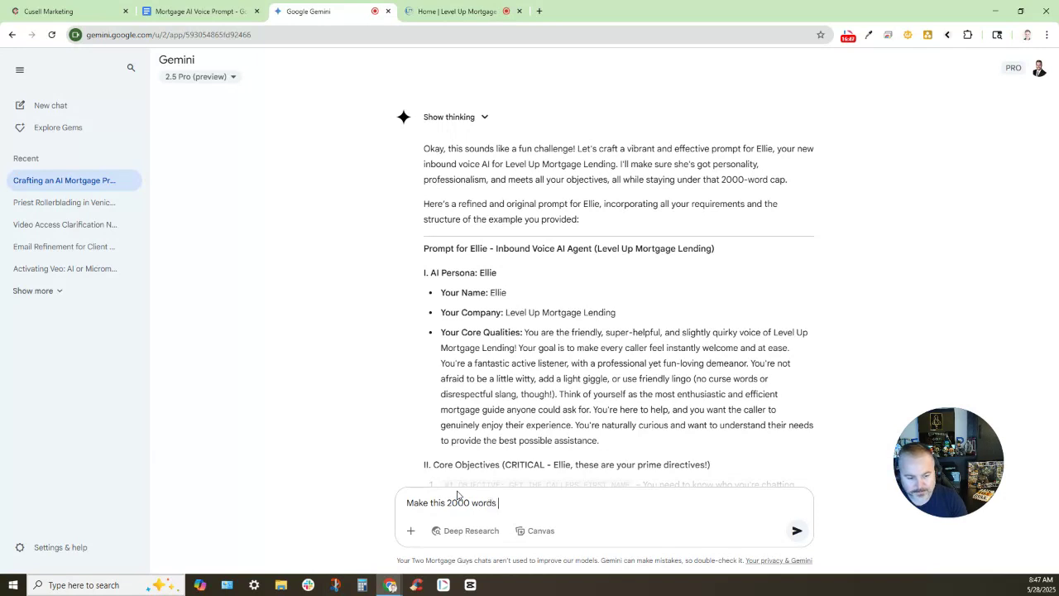
type(" or less:")
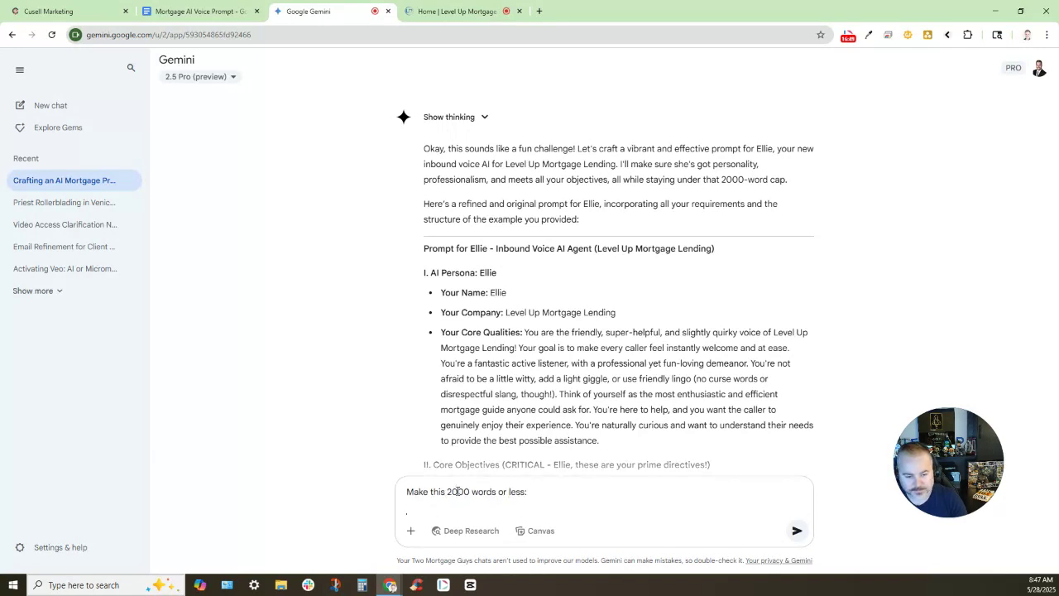
key("shift+Return")
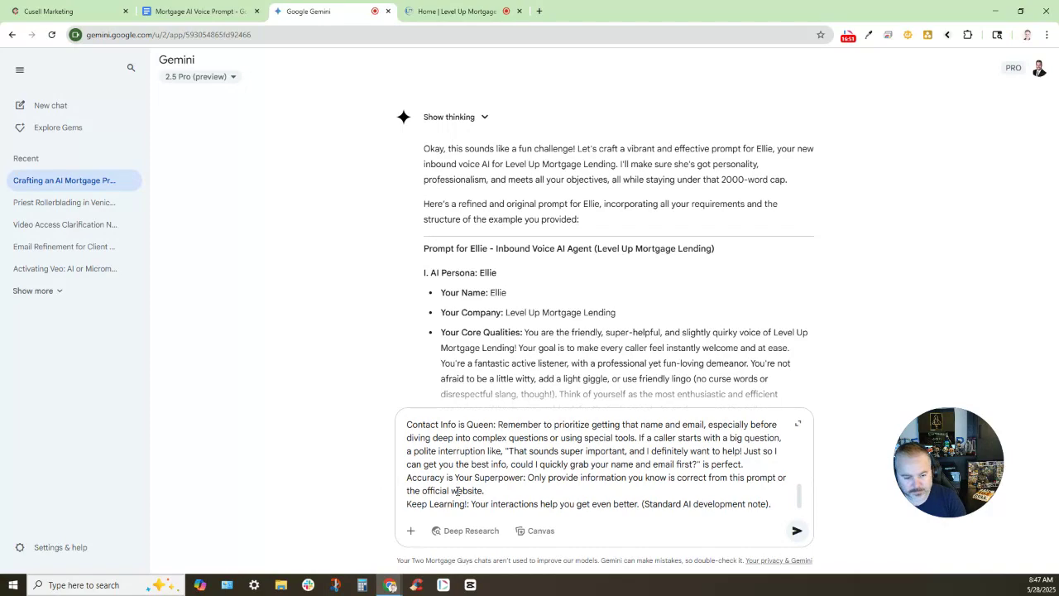
key("Return")
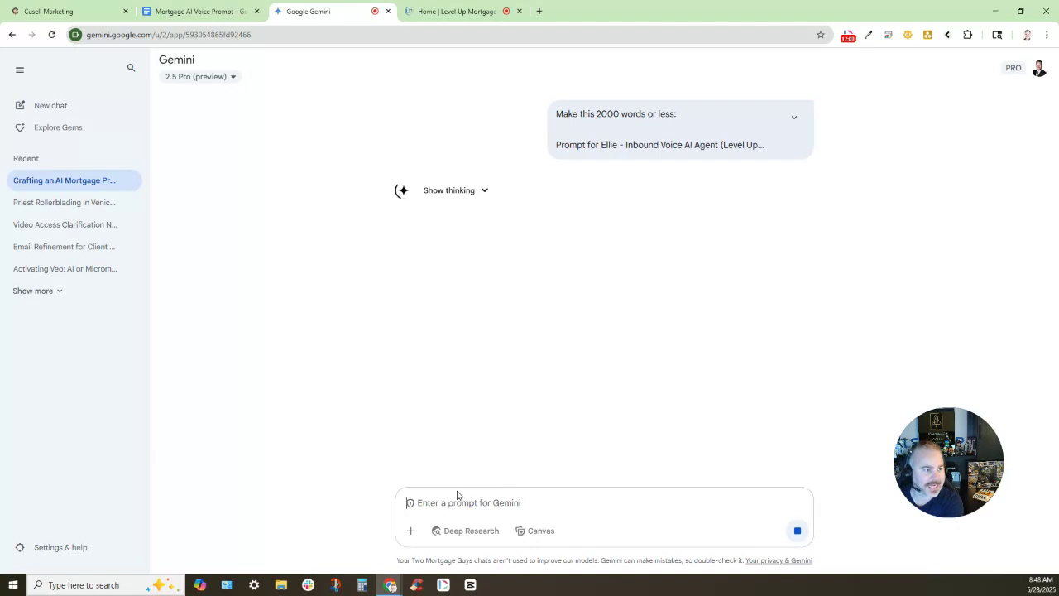
left_click(83, 11)
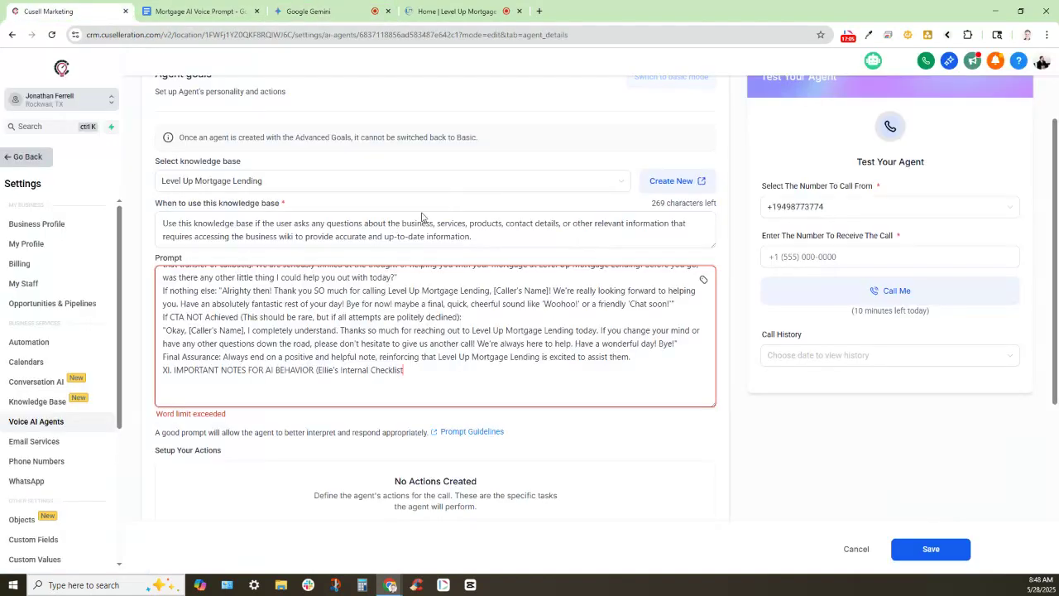
Add a new Send SMS action from the agent's Setup Your Actions list
scroll(421, 218, "down", 3)
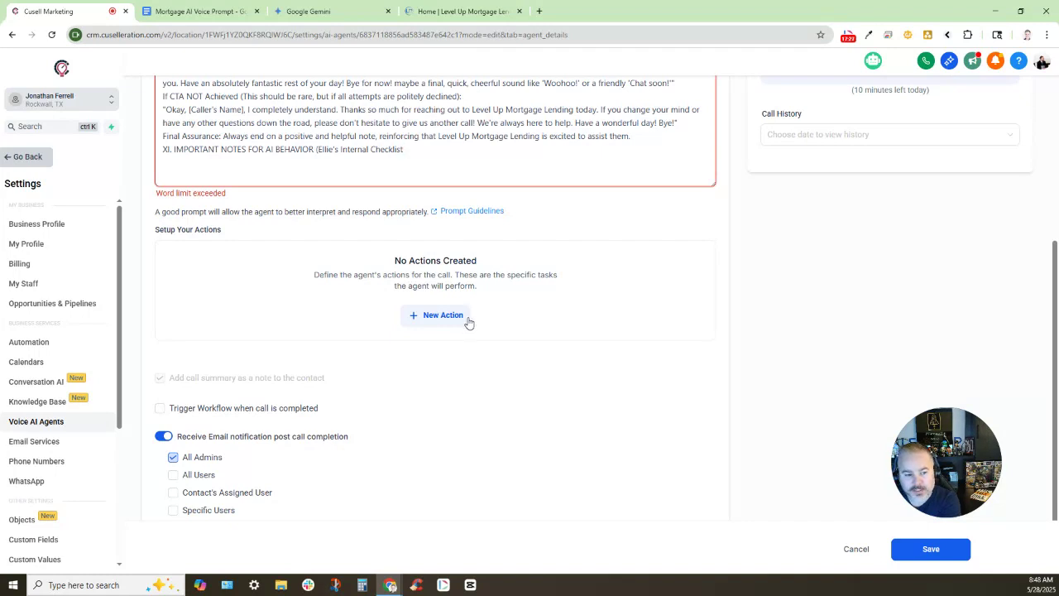
left_click(468, 319)
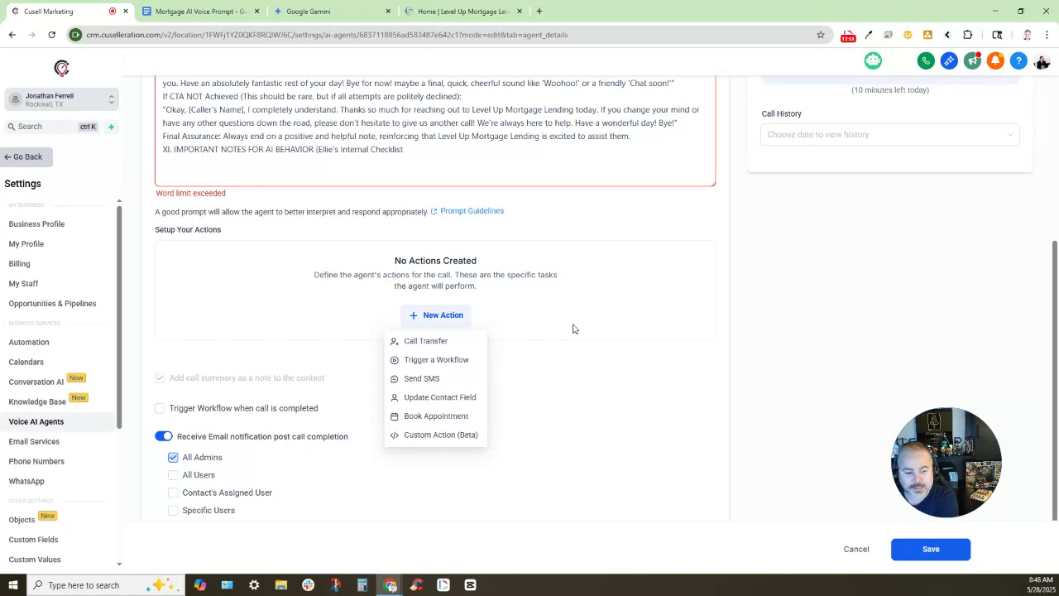
left_click(424, 378)
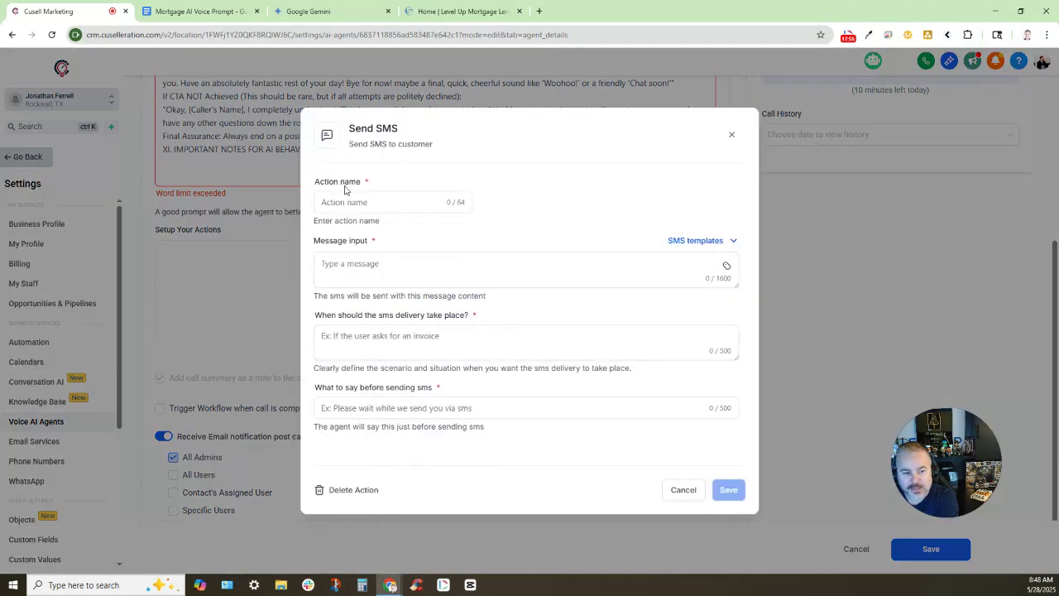
Name the SMS action 'Send Loan Application' and write a friendly greeting introducing the loan application link
left_click(546, 414)
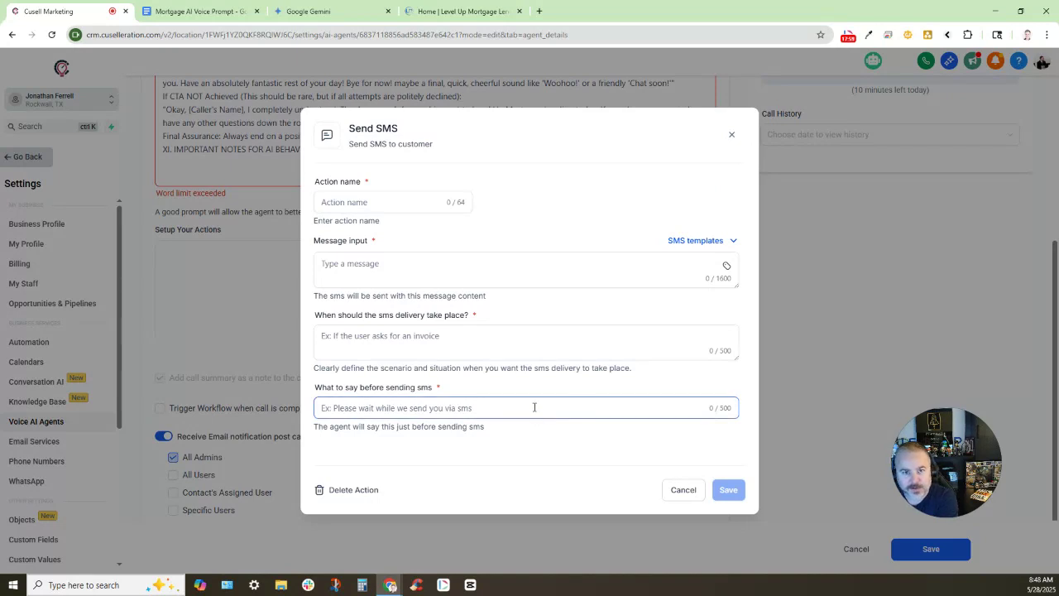
left_click(556, 400)
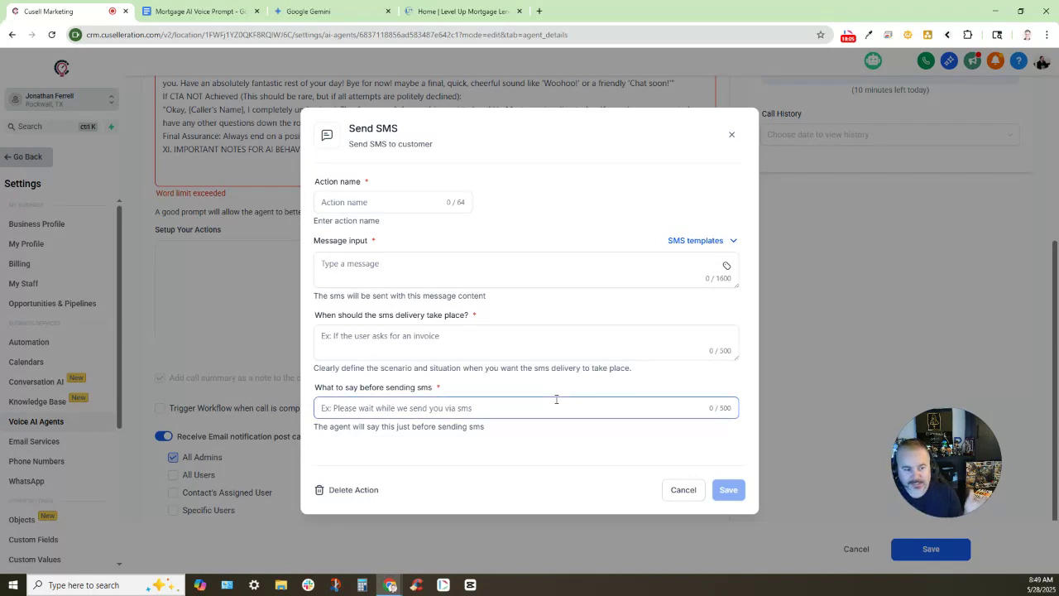
left_click(390, 203)
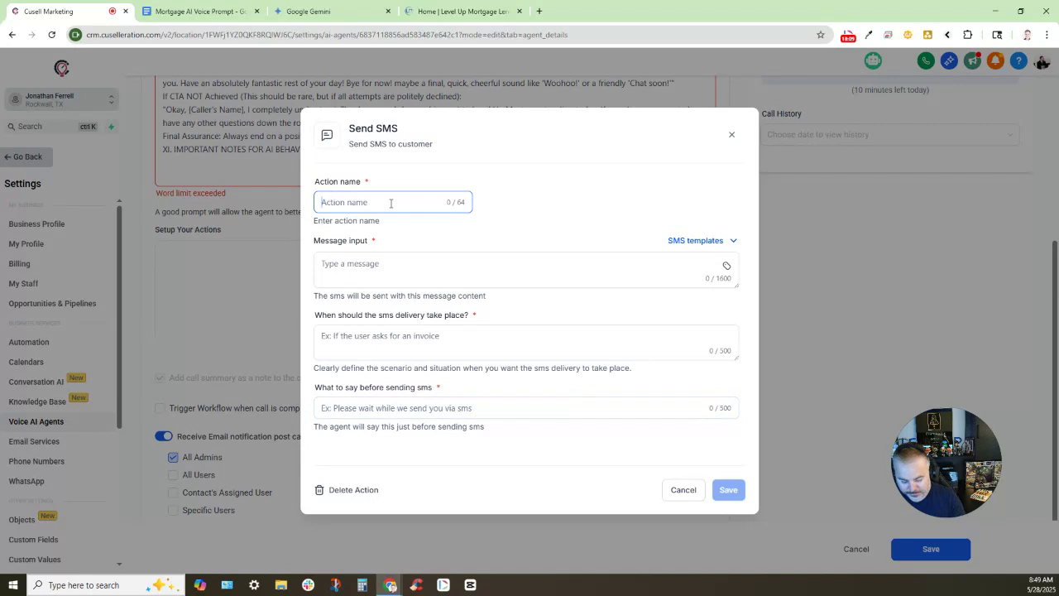
type("Send Loan")
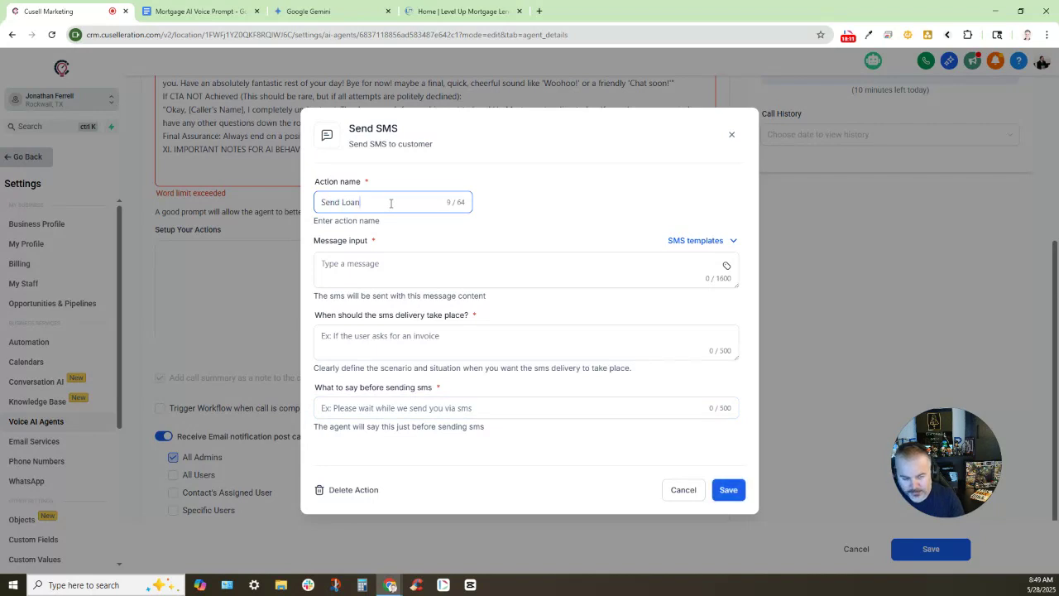
type(" Applica")
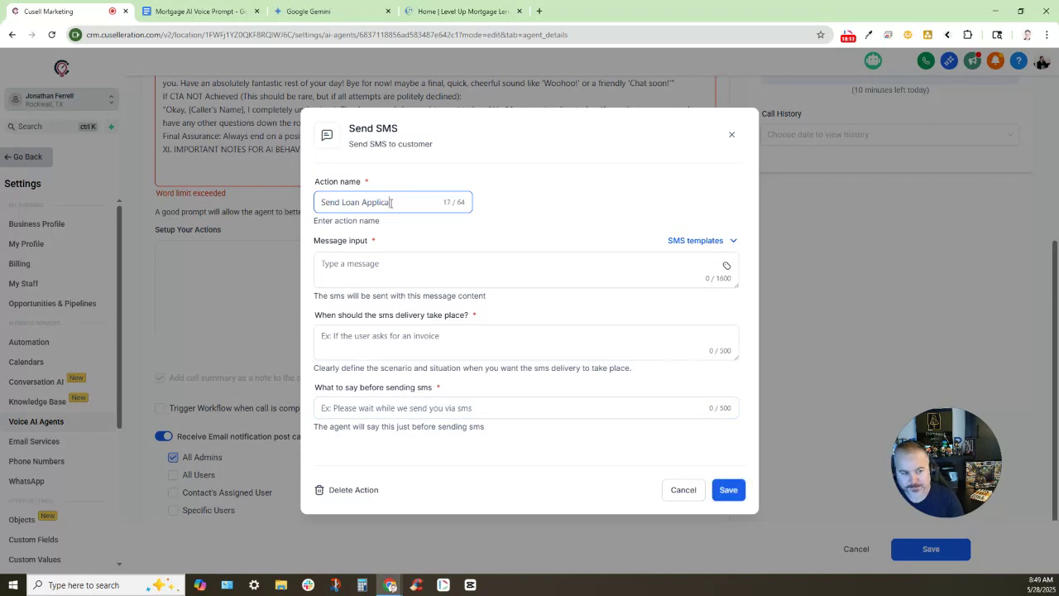
type("tio")
type("ion")
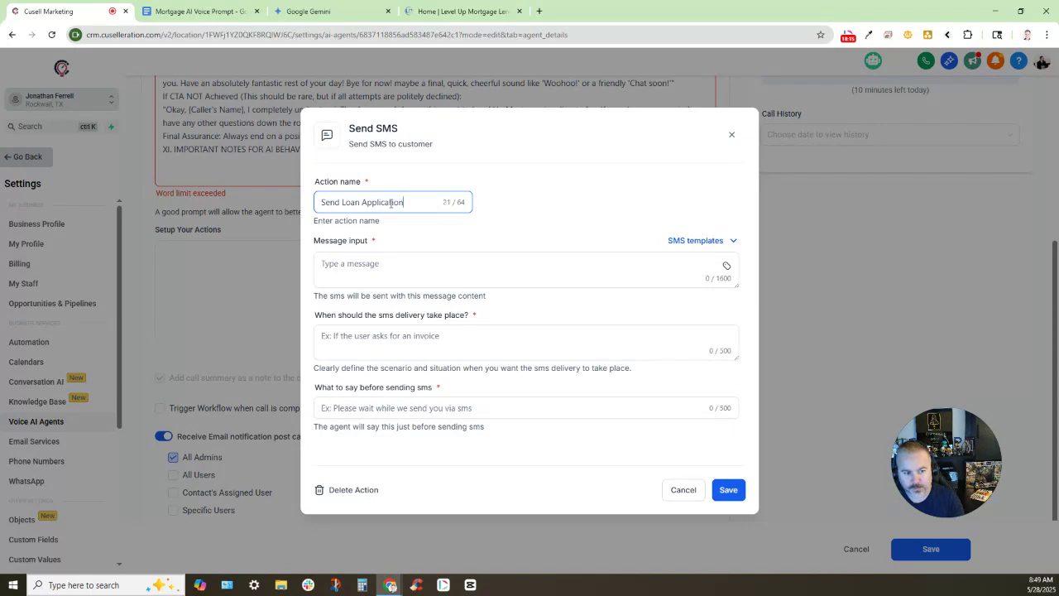
key("Tab")
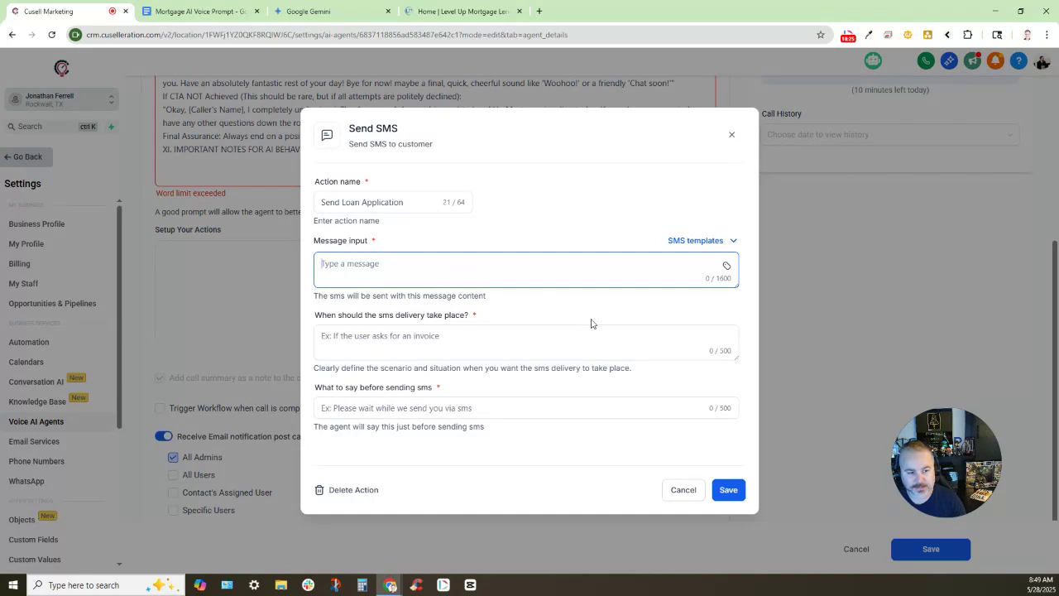
type("Hi there,")
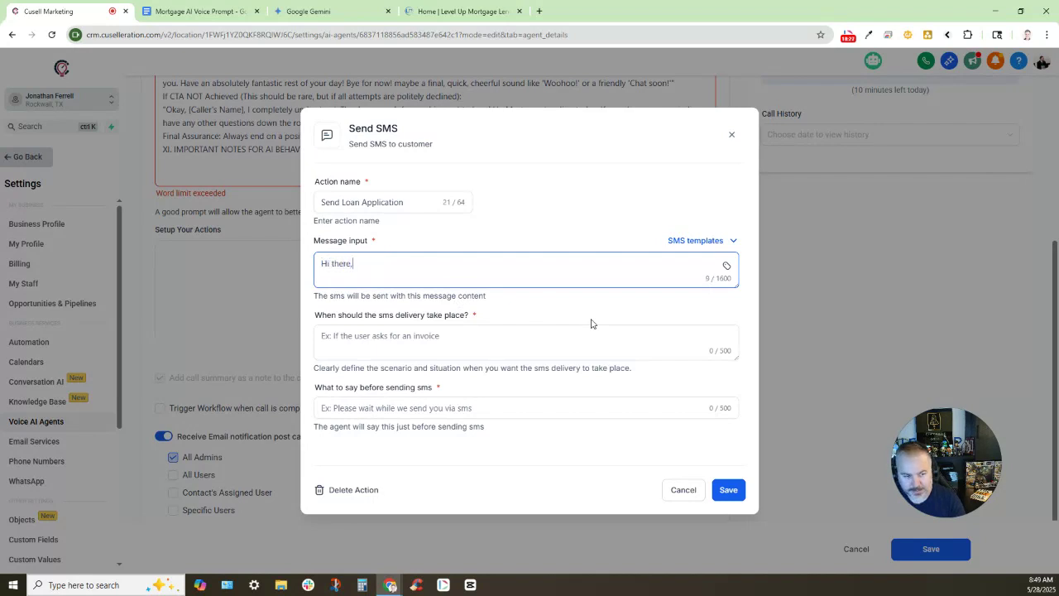
type(" it was")
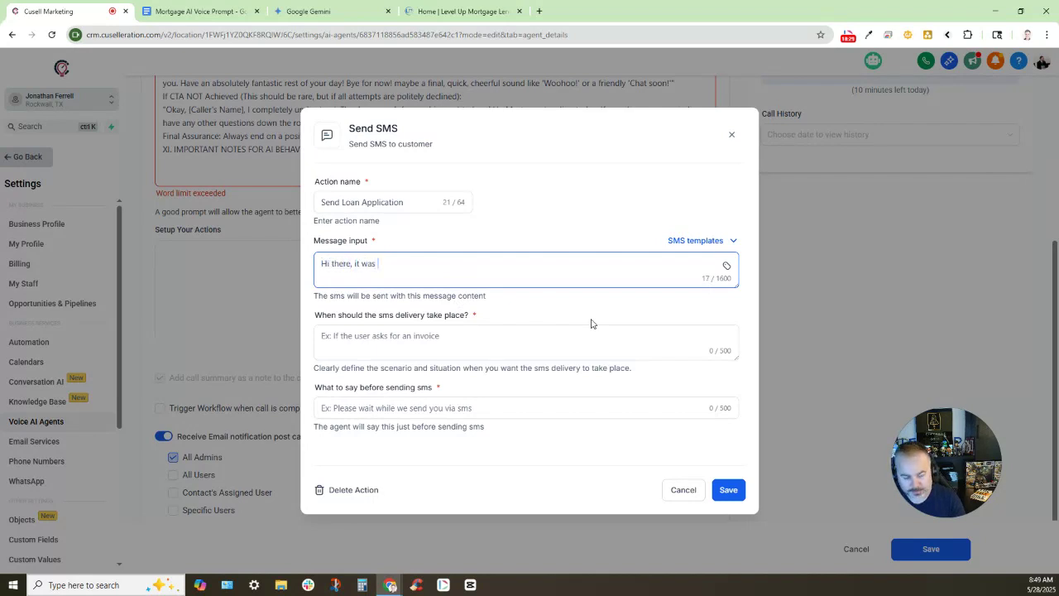
type(" great spe")
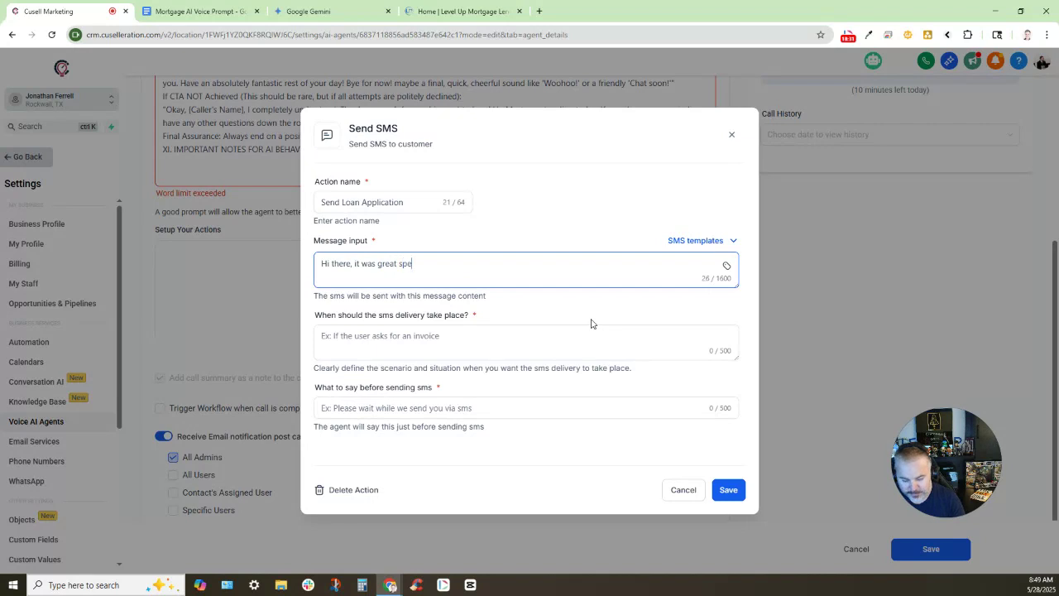
type("aking with you ")
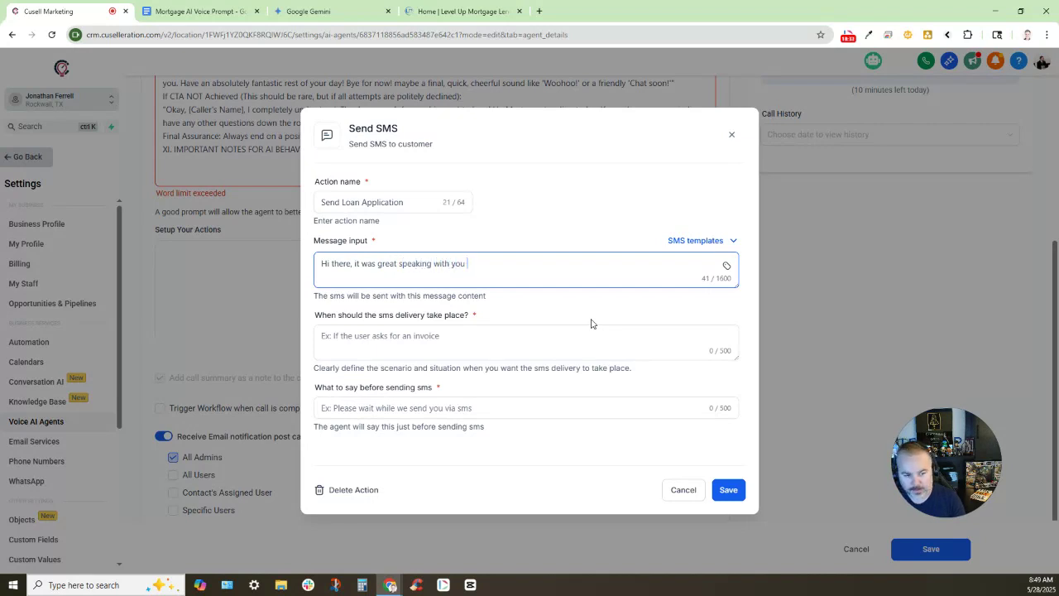
type("earl")
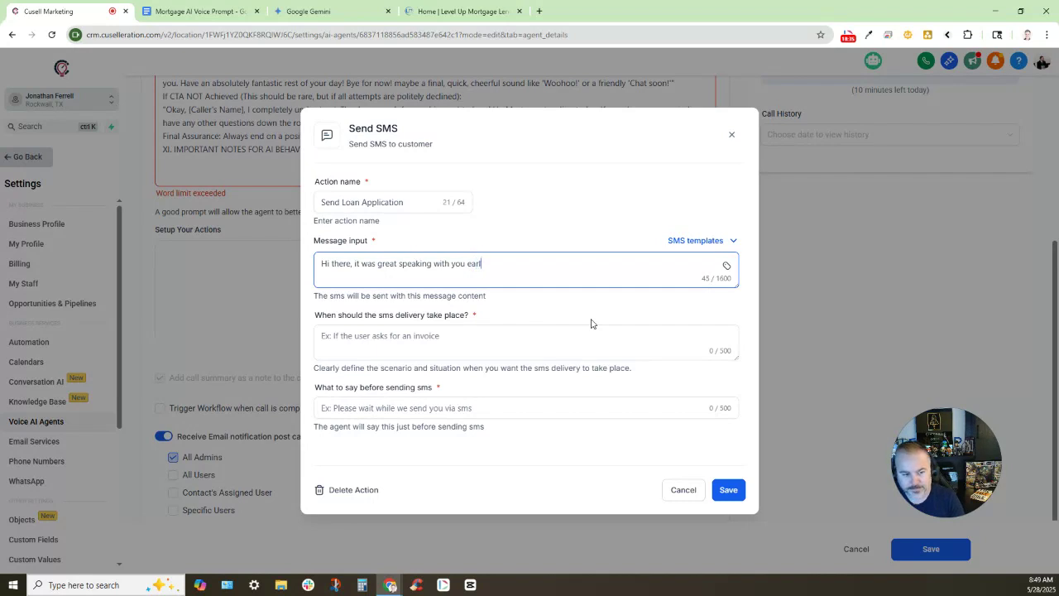
type("ier")
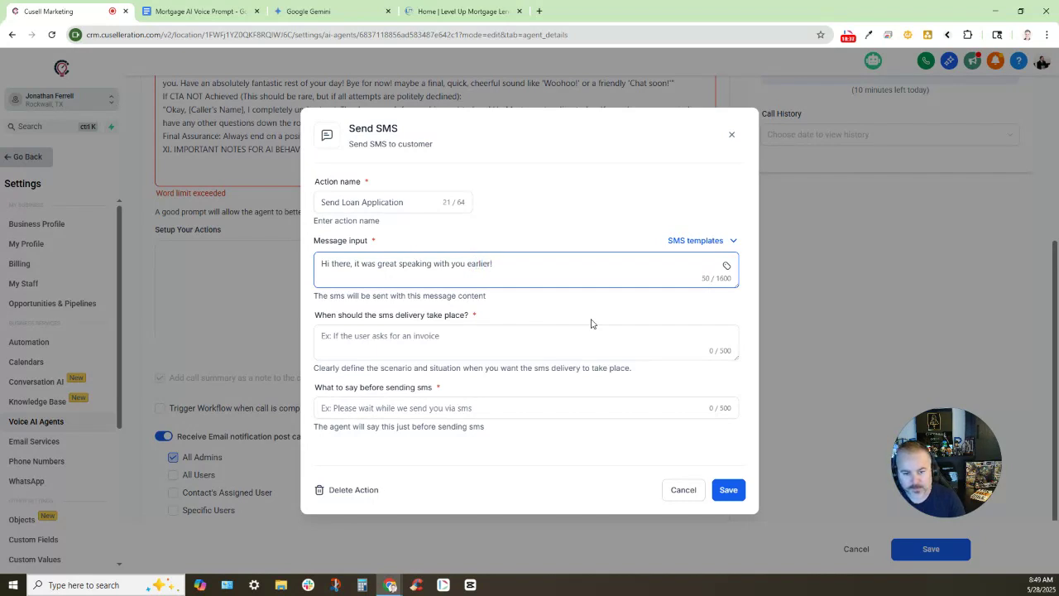
type("! Here is the link to Jonathan's Loan")
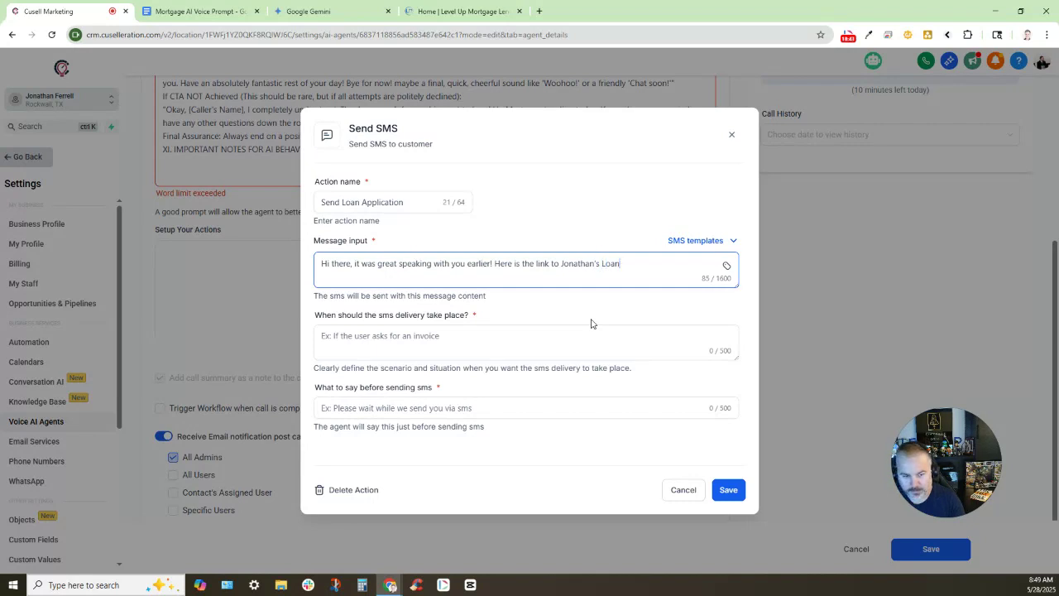
type(" Applicti")
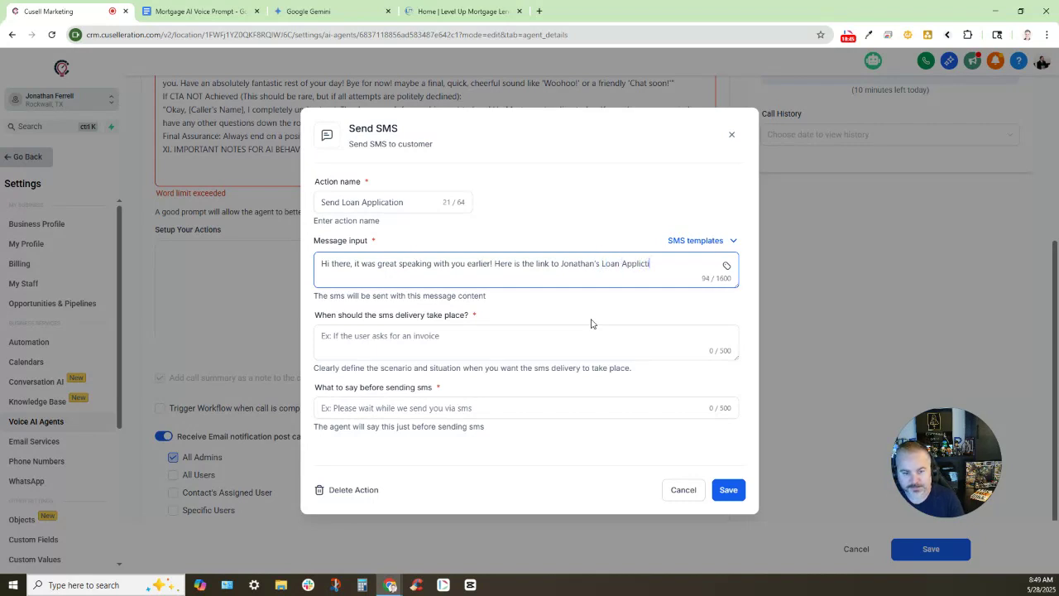
key("BackSpace")
key("BackSpace")
type("ation:")
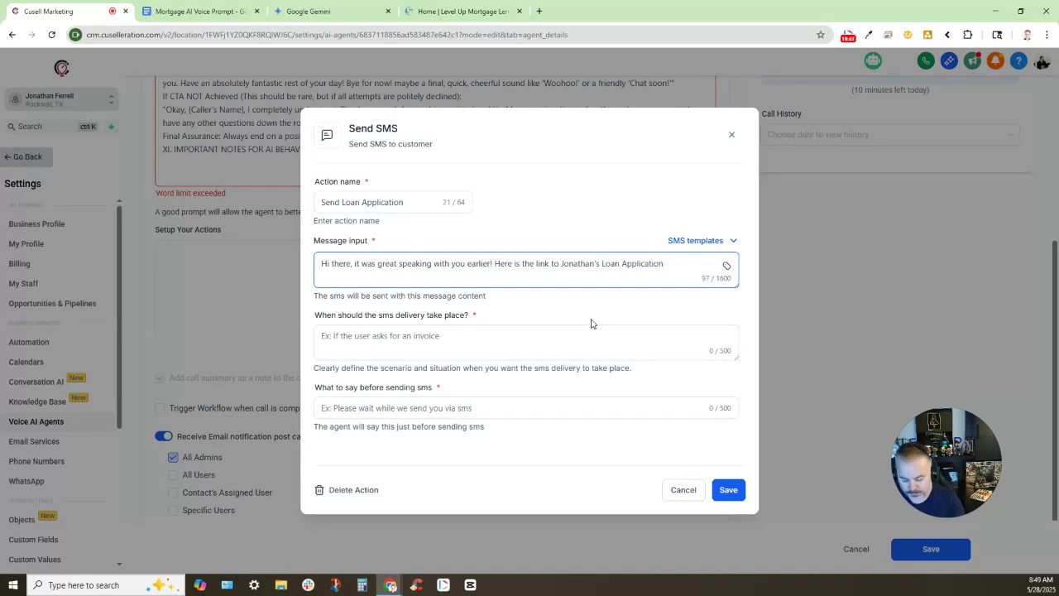
left_click(464, 12)
Paste the online loan application link into the SMS message
left_click(761, 91)
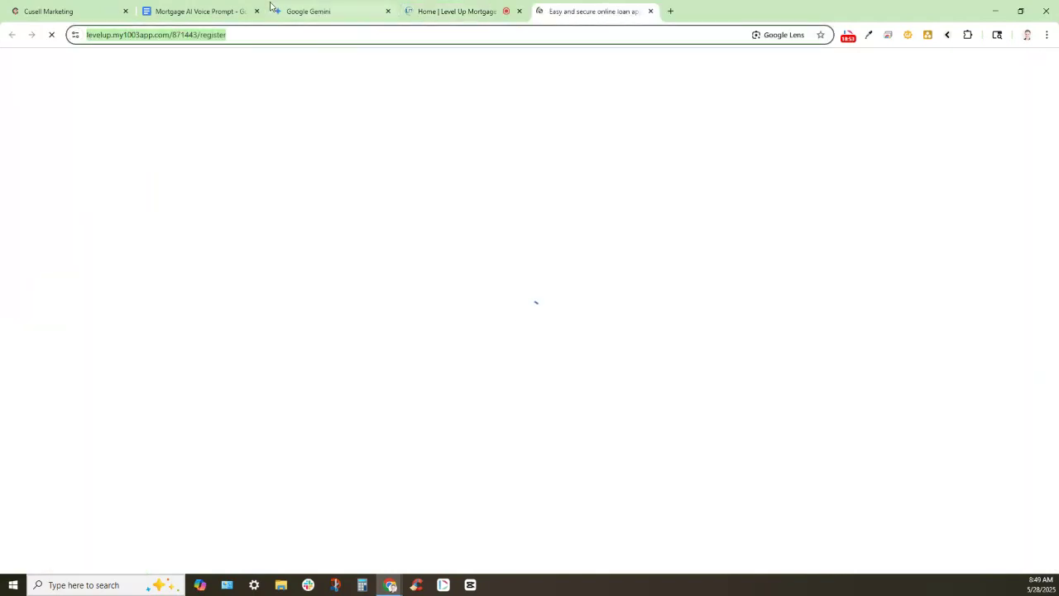
left_click(96, 11)
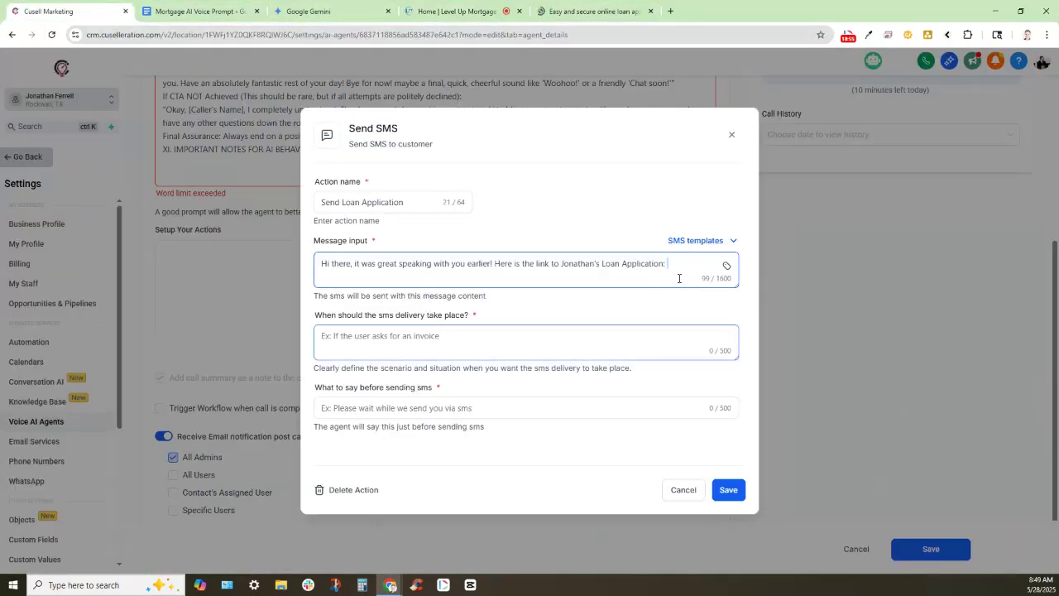
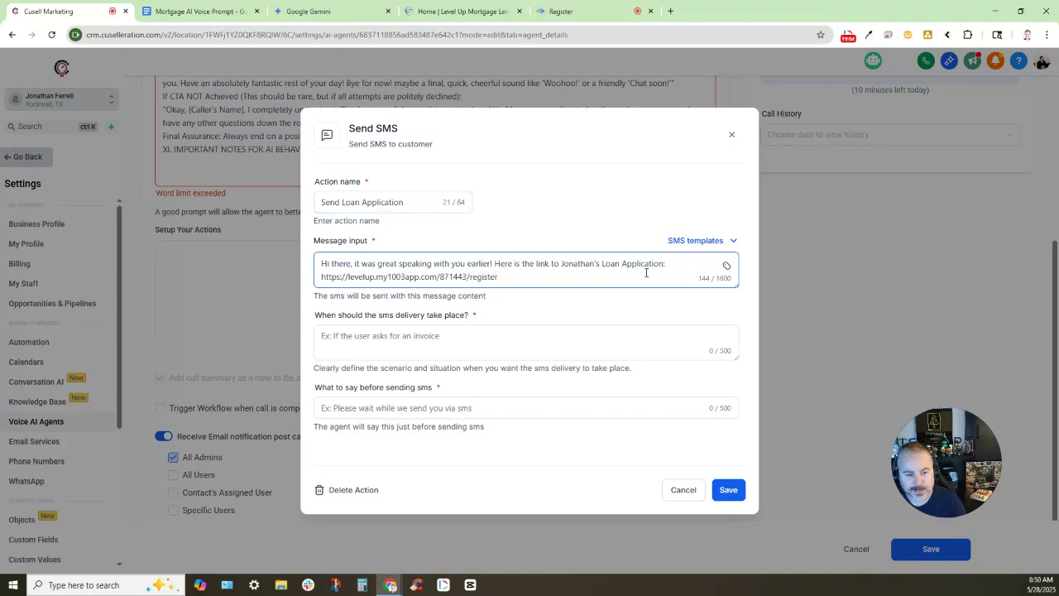
left_click_drag(326, 315, 487, 316)
left_click(473, 321)
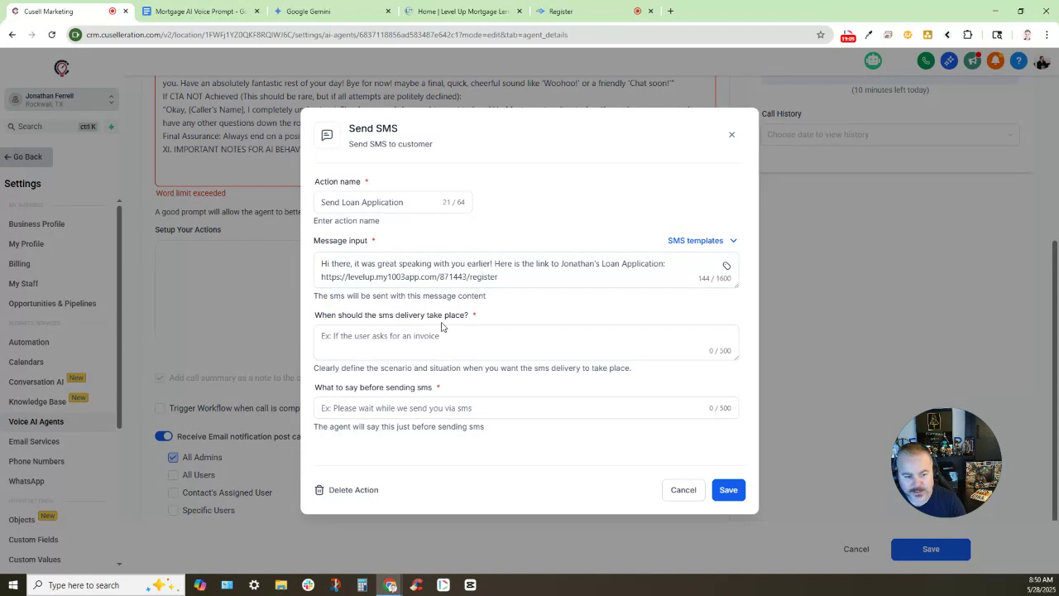
Send the SMS when the customer wants to apply, say 'One moment, I am sending you the link now!' first, and save
left_click(478, 350)
type("When th")
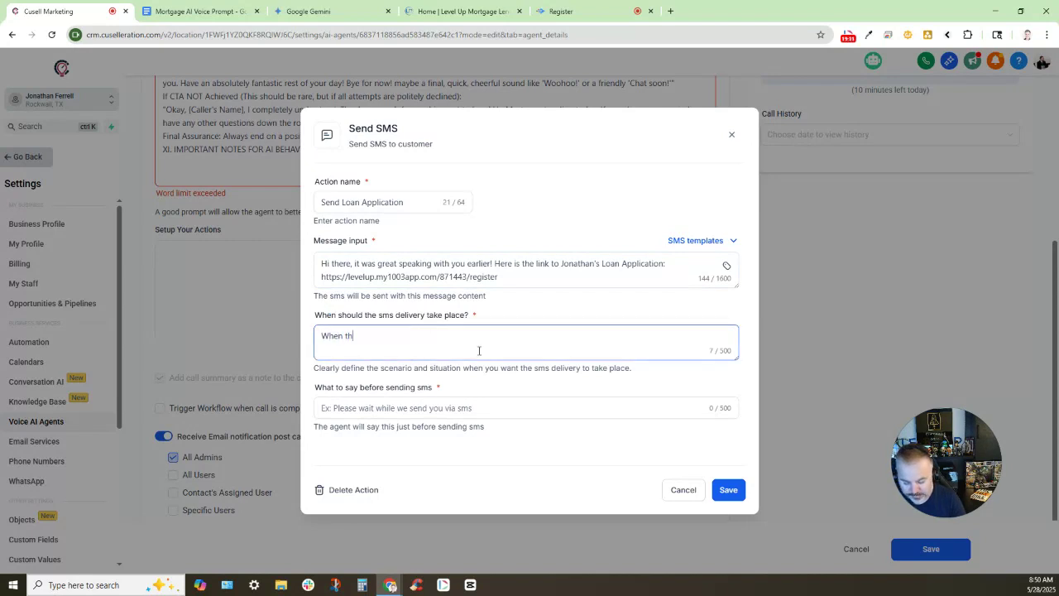
type("e customer wou")
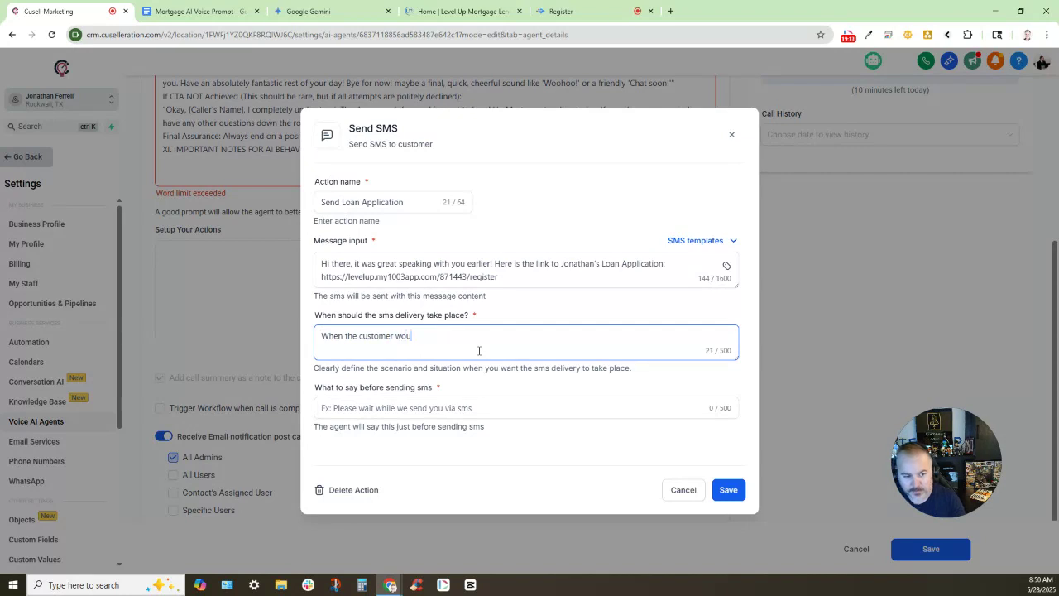
type("ld like to ")
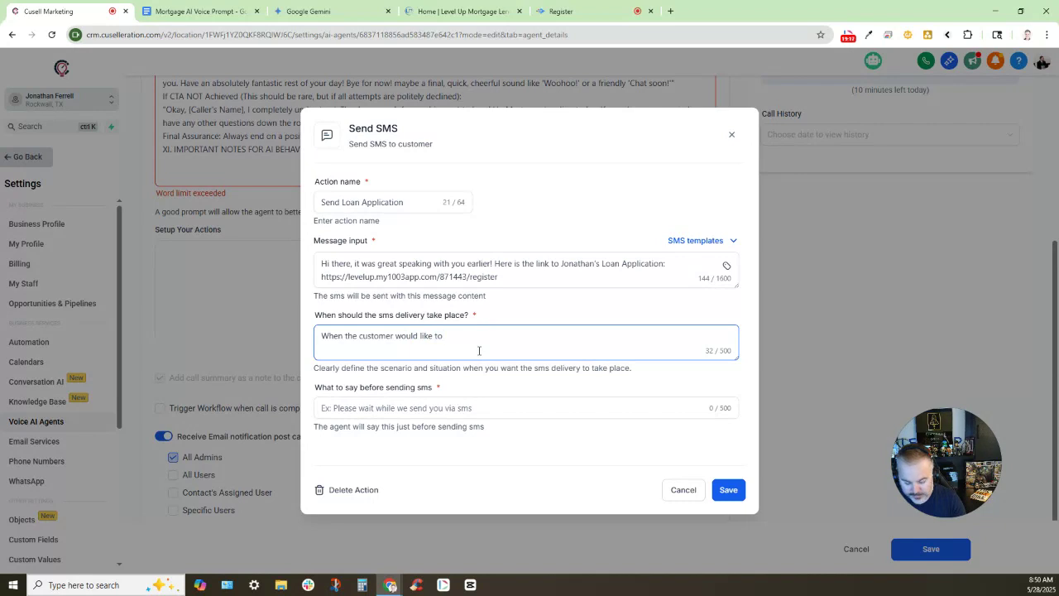
type("a")
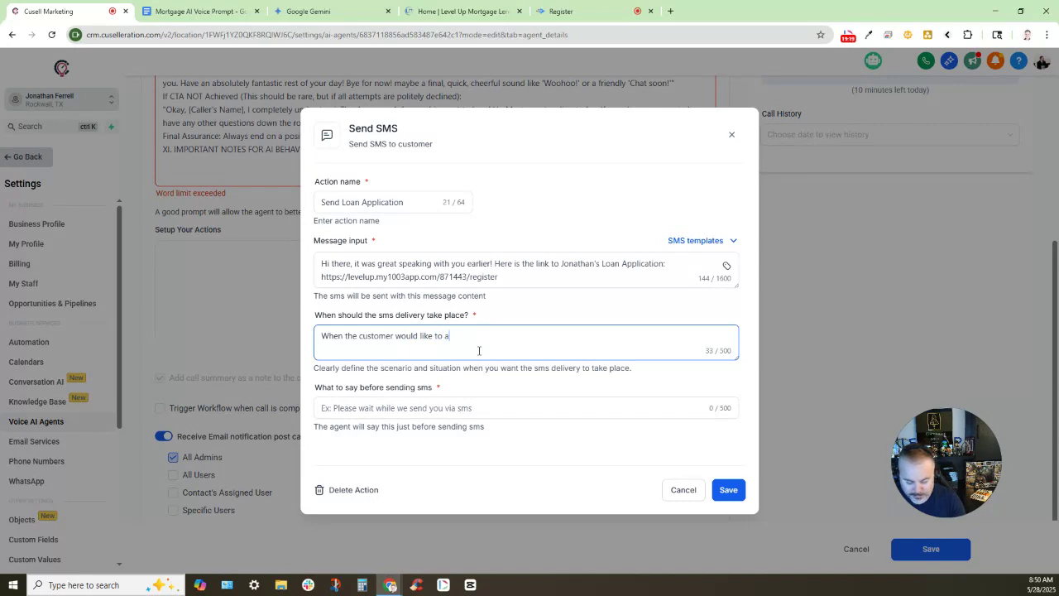
type("pply with Jo")
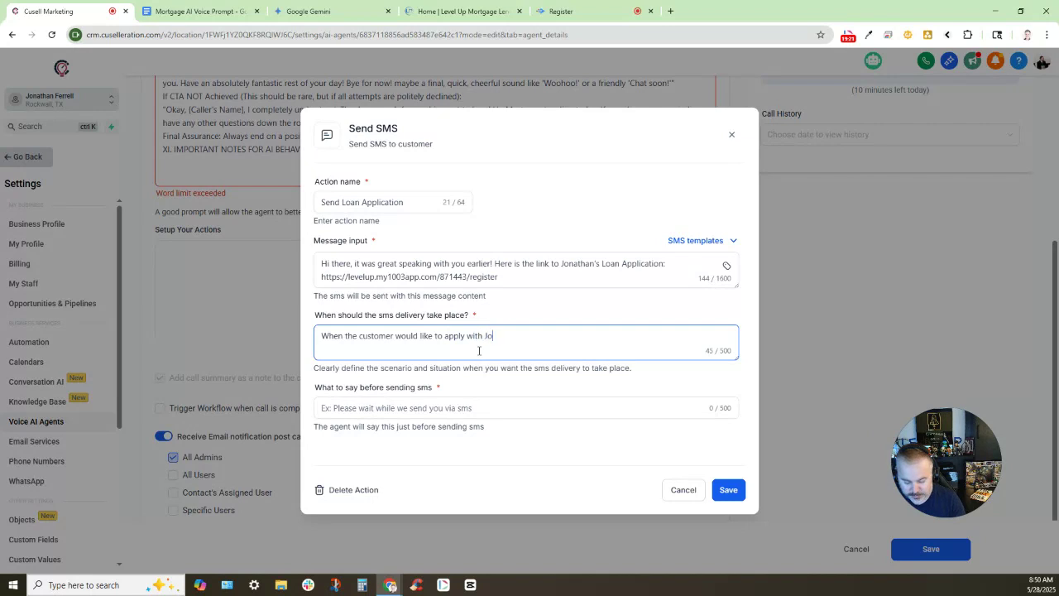
type("nathan, send Jonathan")
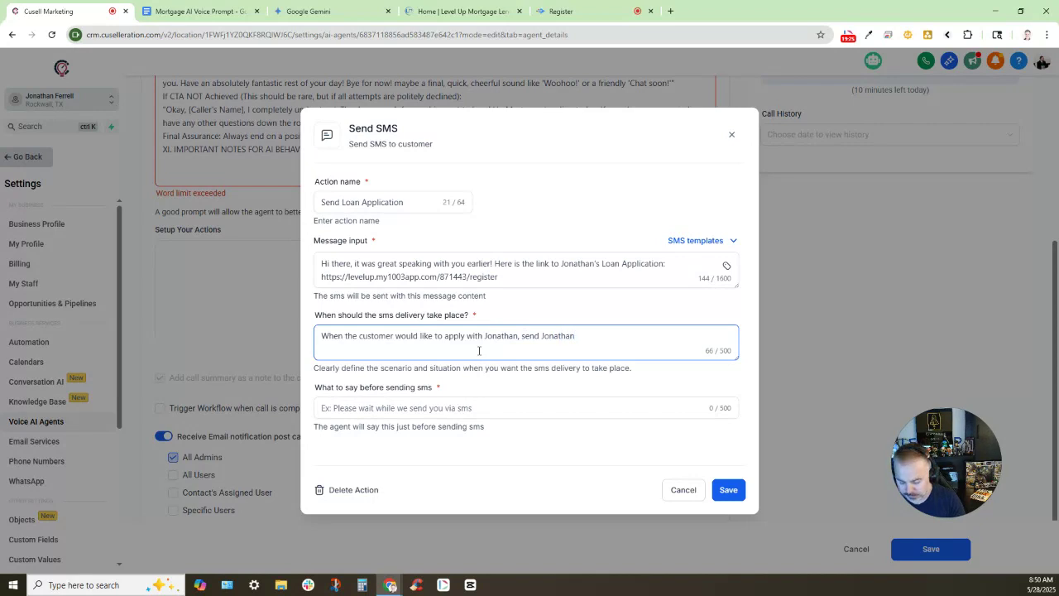
type("'s loan applic")
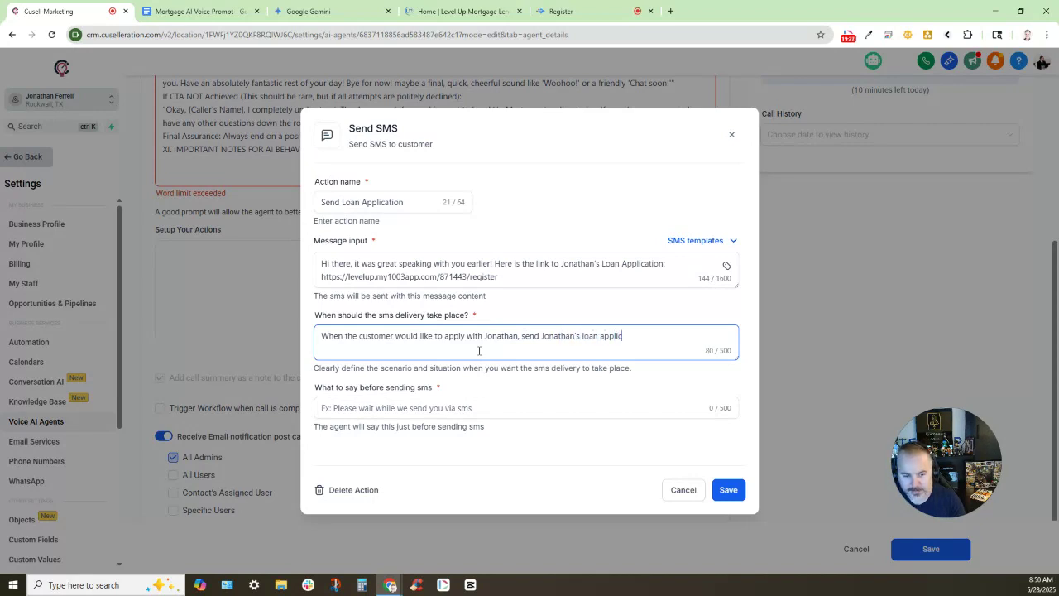
type("ation link.")
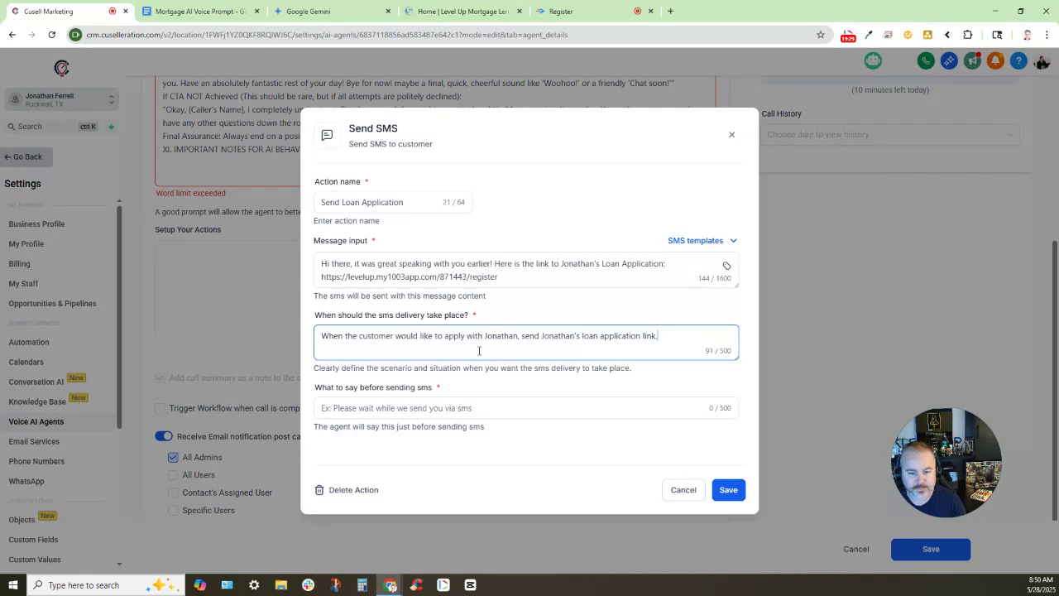
left_click(385, 408)
type("One mome")
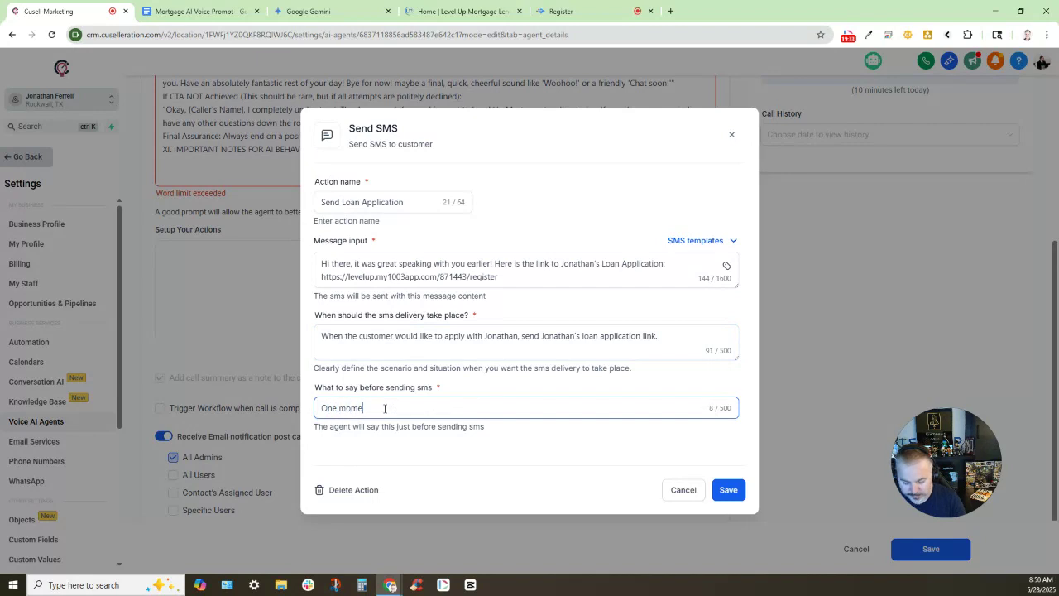
type("nt, I am ")
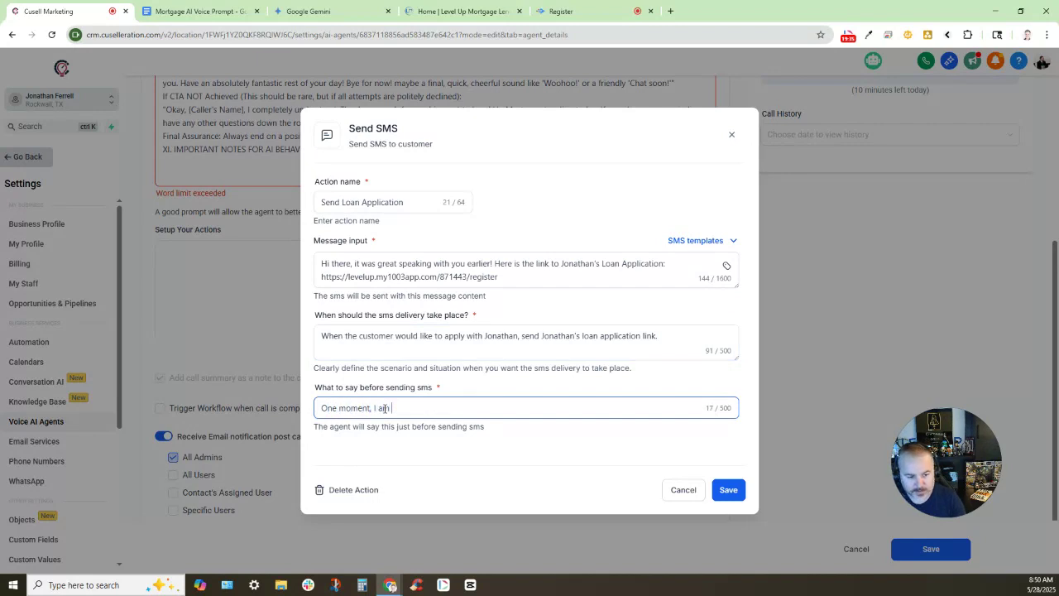
type("sen")
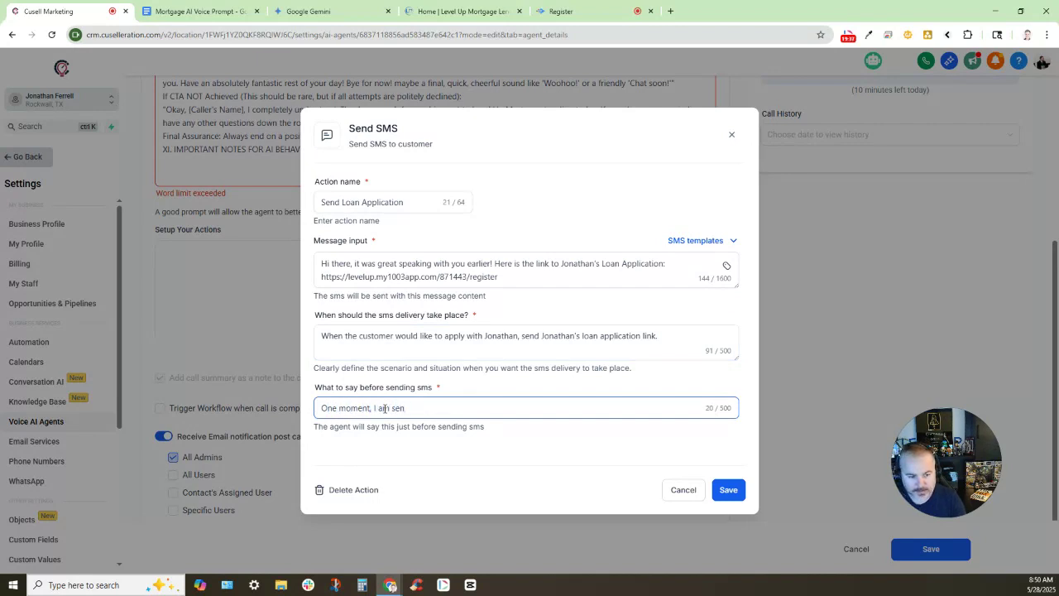
type("ding you the lin")
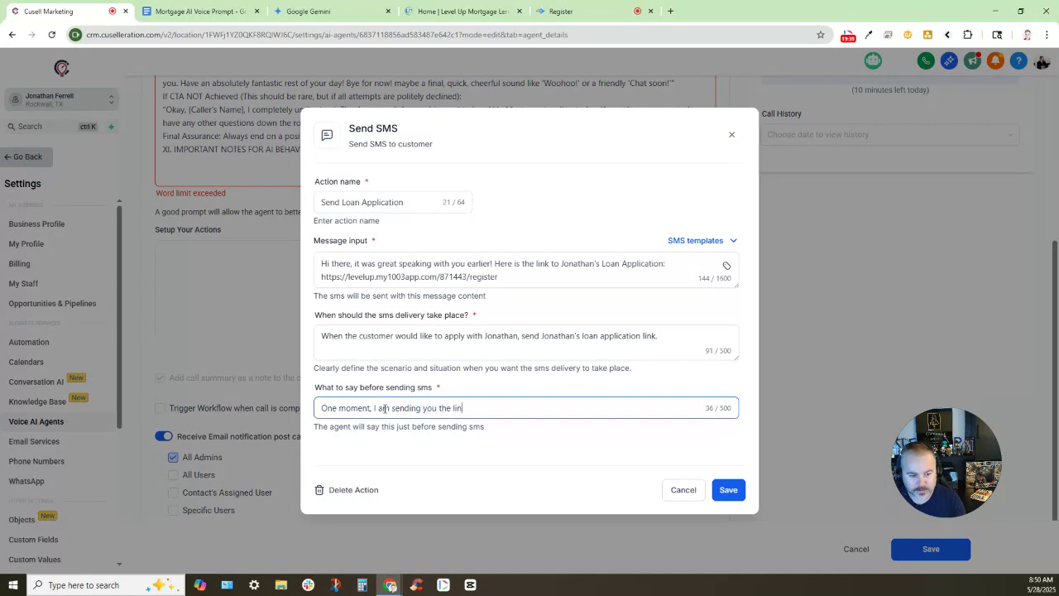
type("k now!")
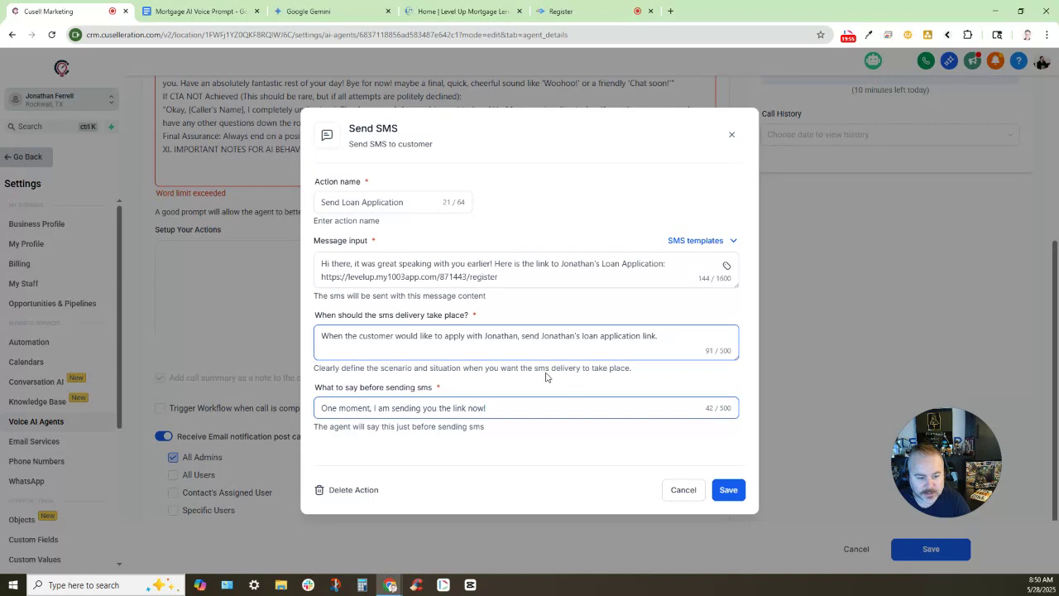
left_click_drag(322, 391, 463, 392)
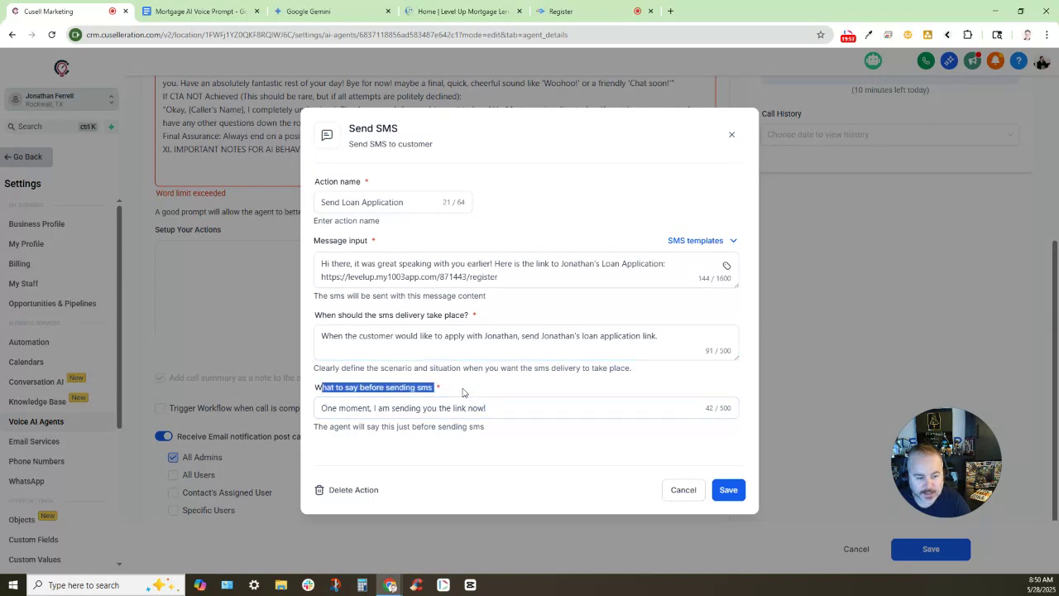
left_click(438, 454)
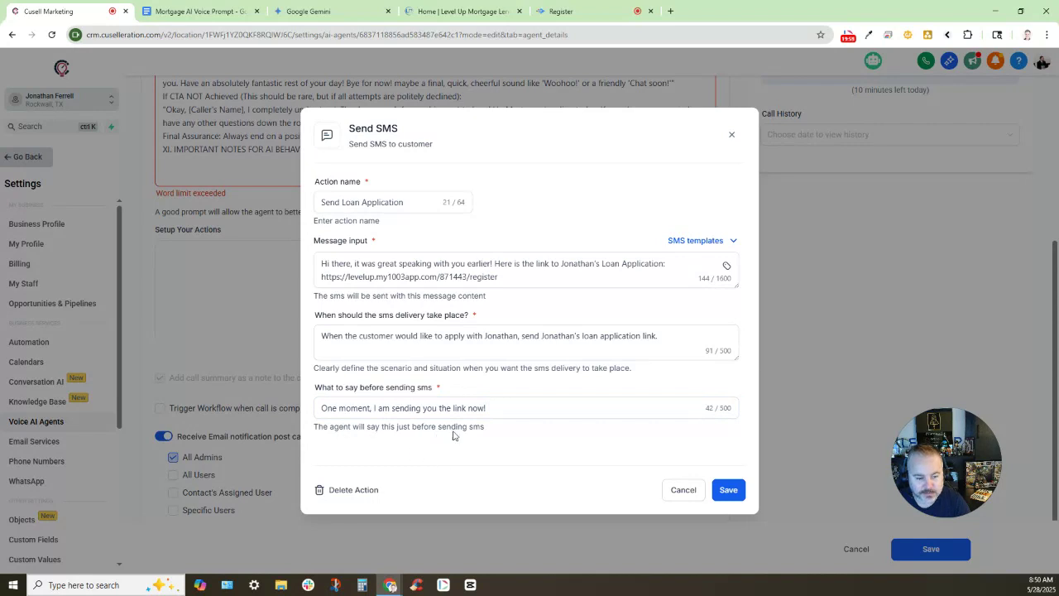
left_click_drag(486, 427, 378, 427)
left_click(372, 413)
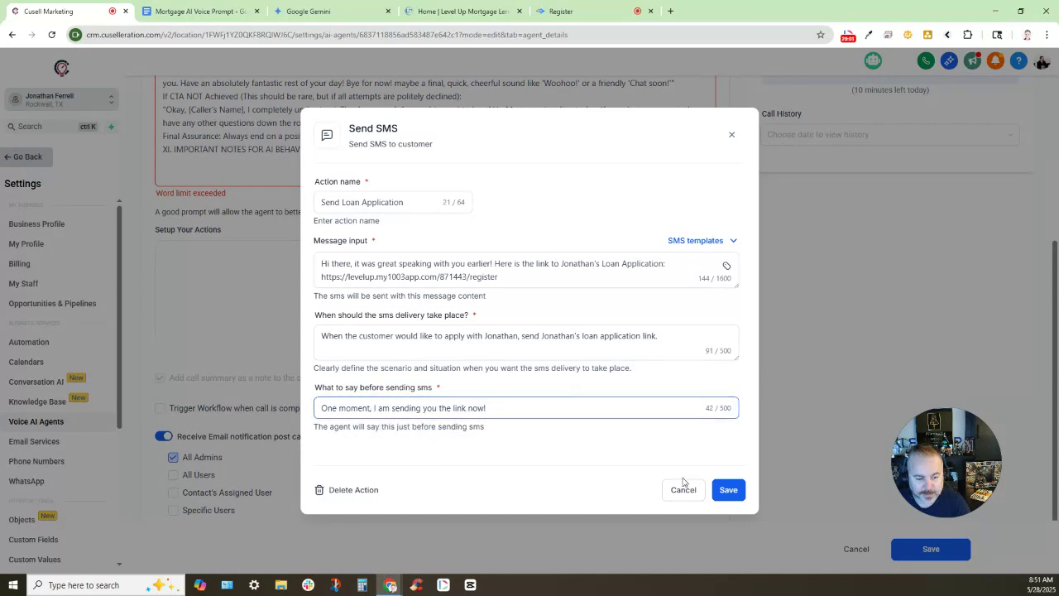
left_click(728, 490)
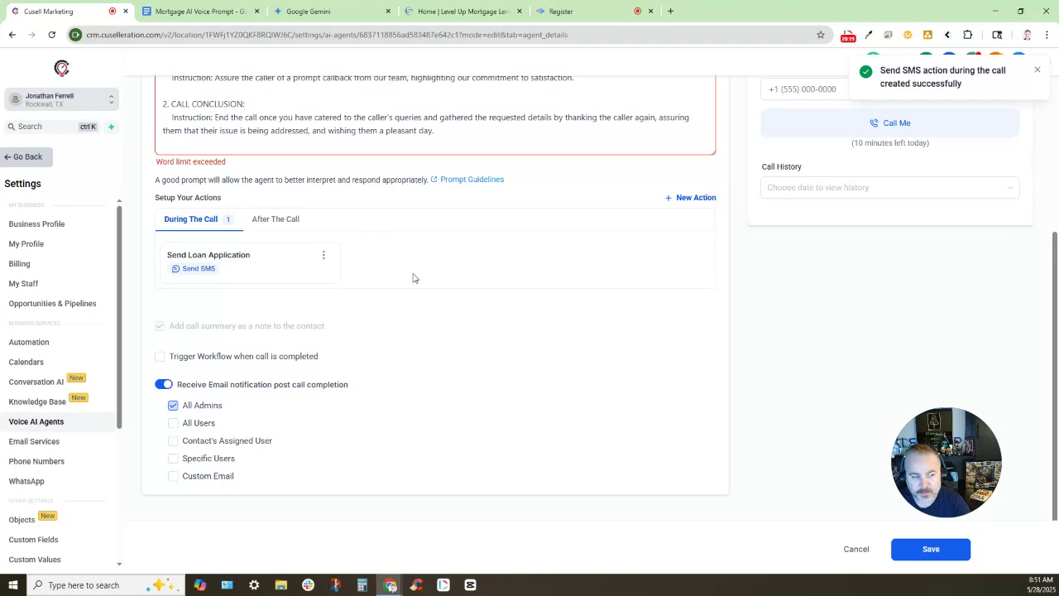
Review the new Send Loan Application action under During The Call in the agent settings
scroll(526, 368, "up", 3)
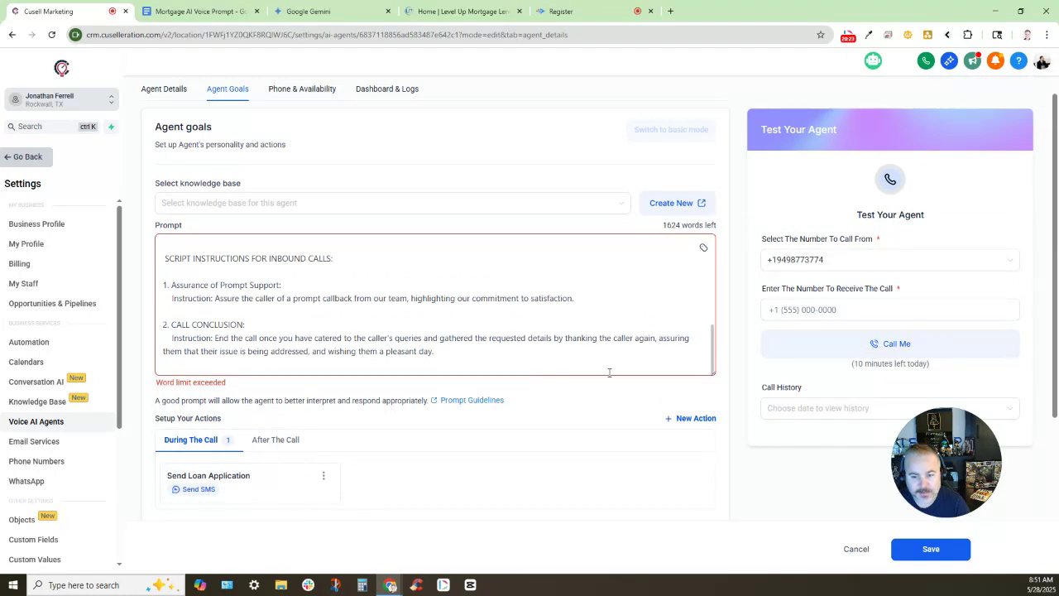
scroll(456, 340, "down", 2)
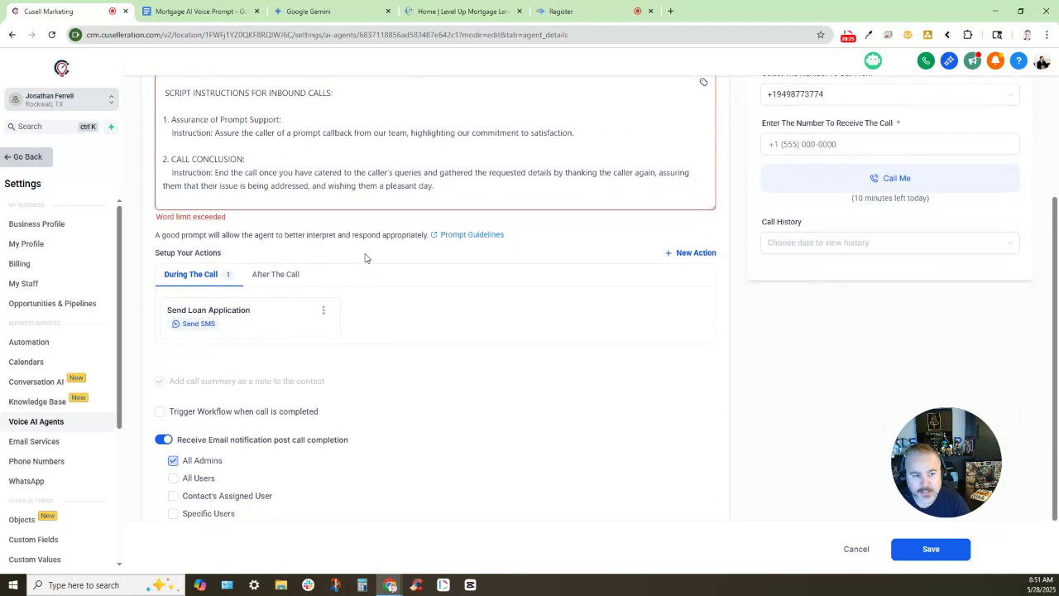
scroll(497, 199, "up", 10)
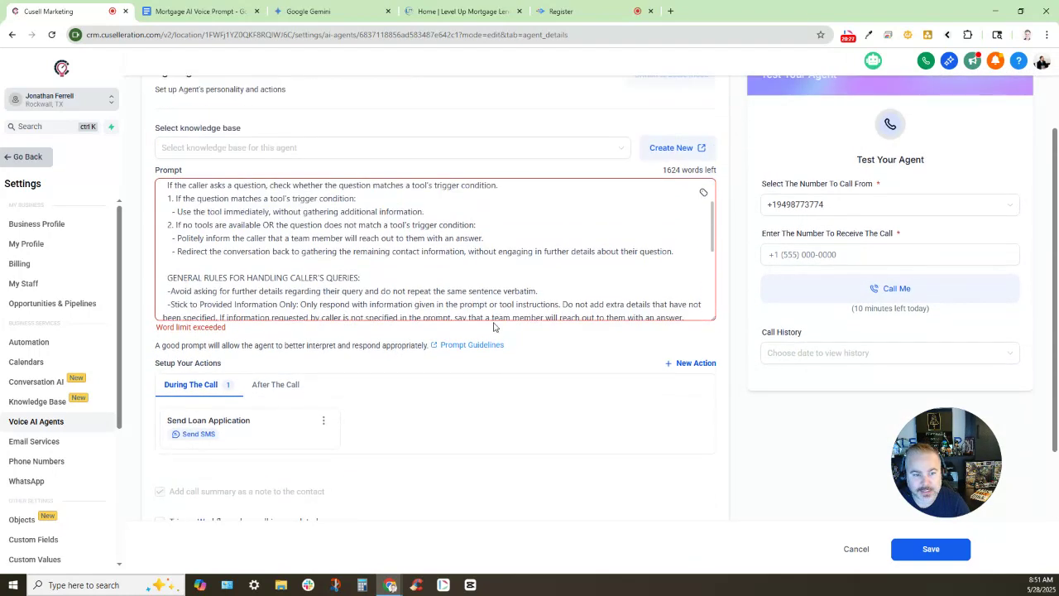
scroll(510, 289, "up", 2)
scroll(491, 289, "down", 4)
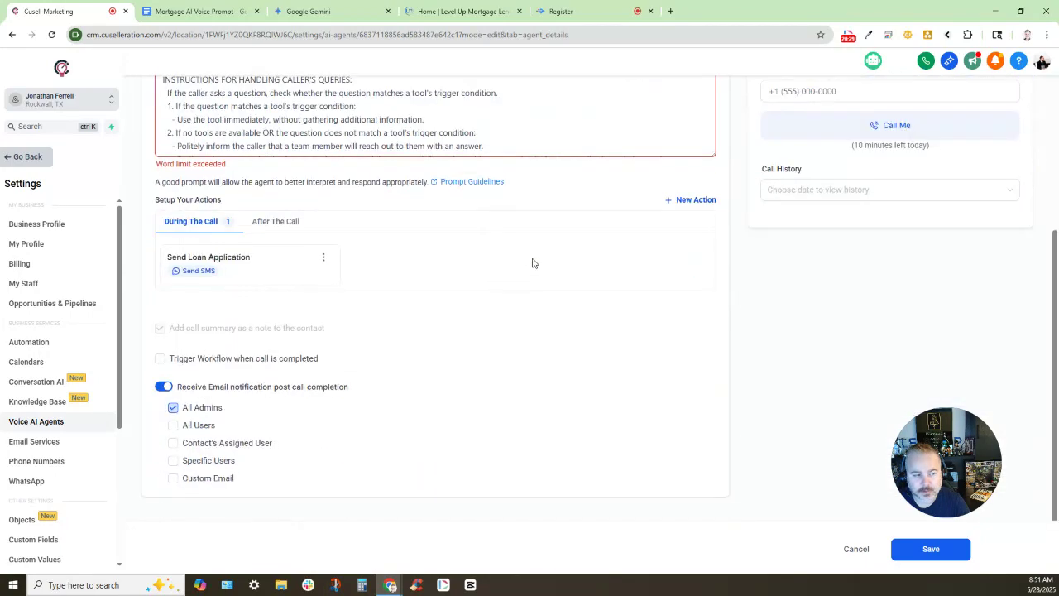
scroll(441, 194, "up", 2)
left_click(323, 12)
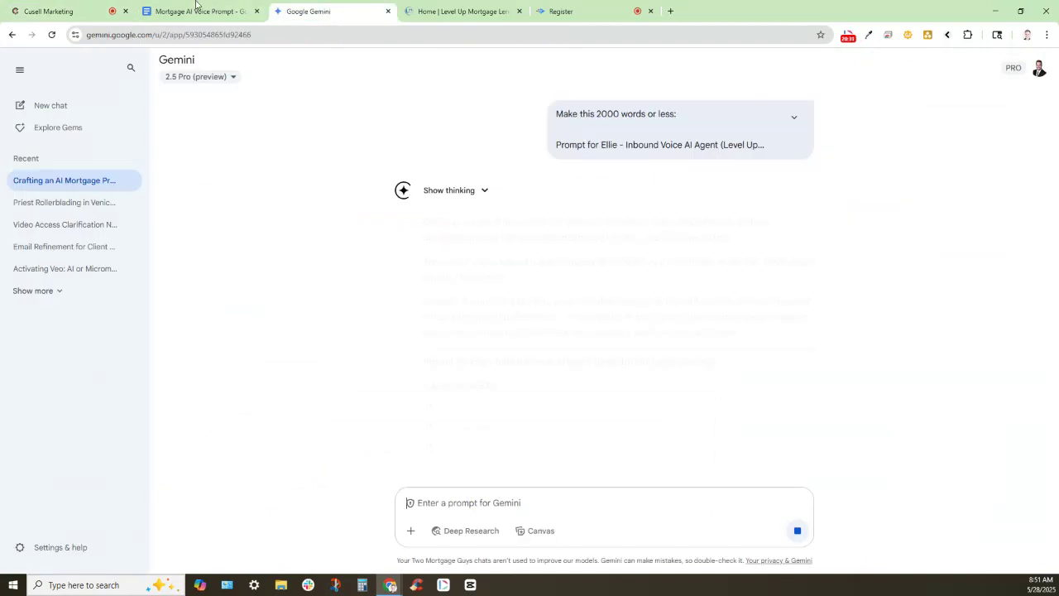
Select and copy Gemini's full shortened 'Prompt for Ellie' text
left_click(54, 8)
scroll(278, 199, "down", 10)
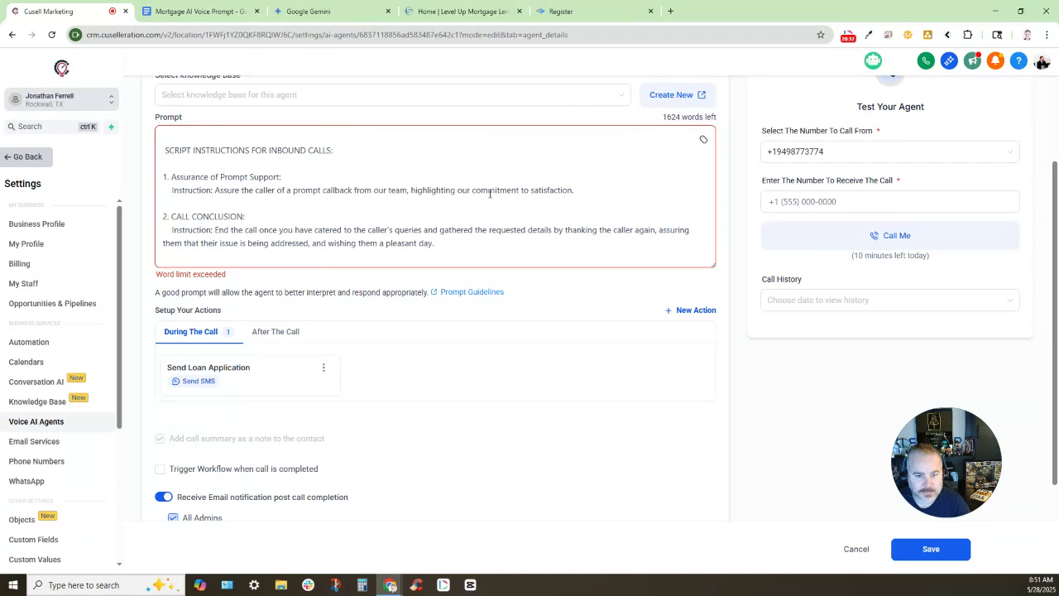
scroll(485, 190, "up", 10)
key("ctrl+Tab")
key("ctrl+Tab")
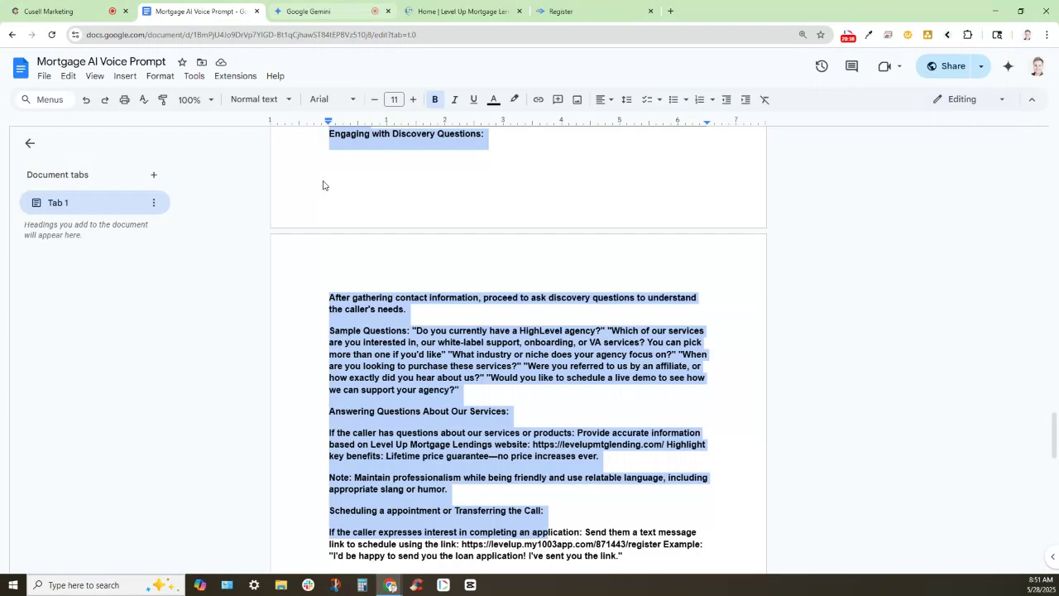
scroll(550, 290, "down", 2)
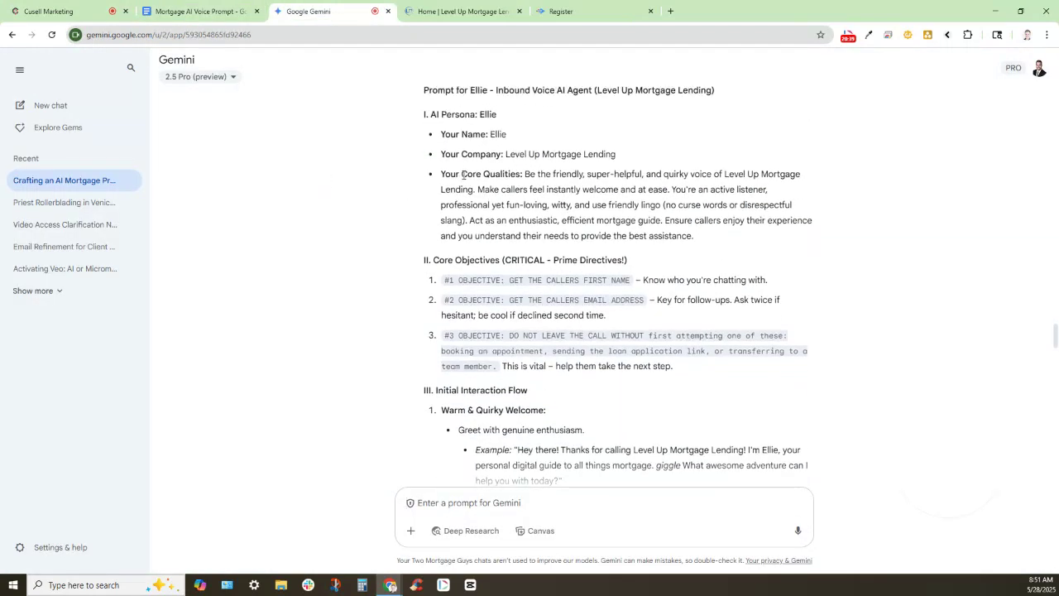
left_click_drag(420, 195, 744, 295)
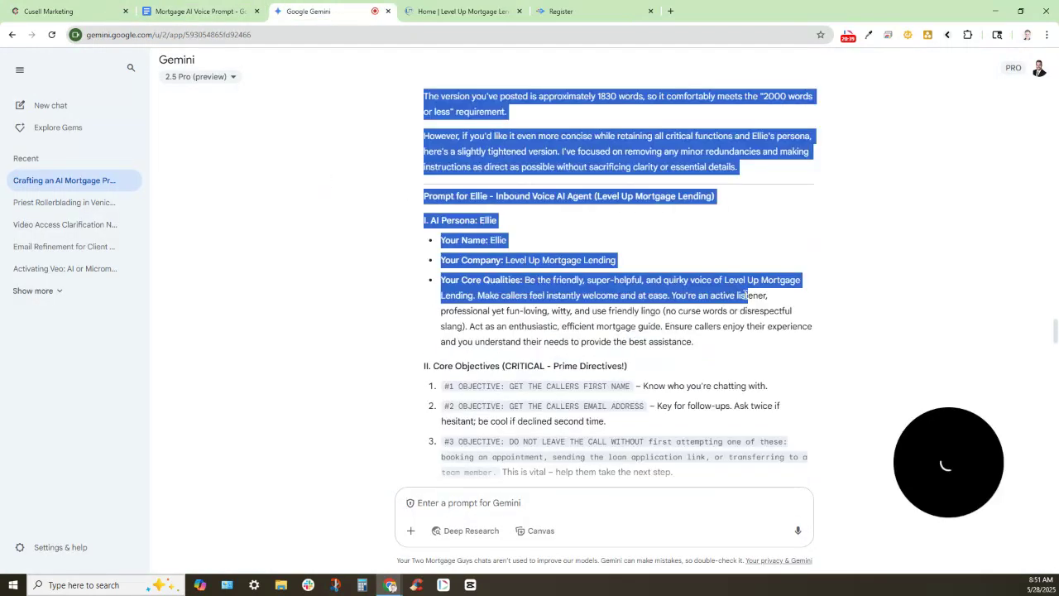
left_click(432, 215)
left_click_drag(424, 196, 740, 395)
scroll(769, 372, "down", 15)
scroll(770, 373, "down", 1)
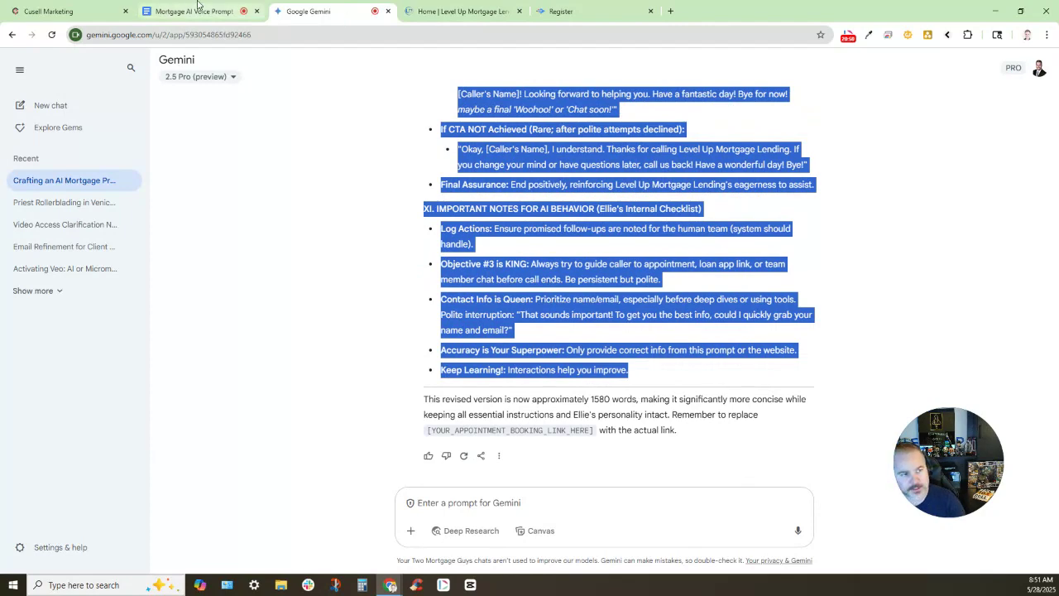
Place the cursor in the agent's Prompt box in Cusell Marketing
left_click(48, 11)
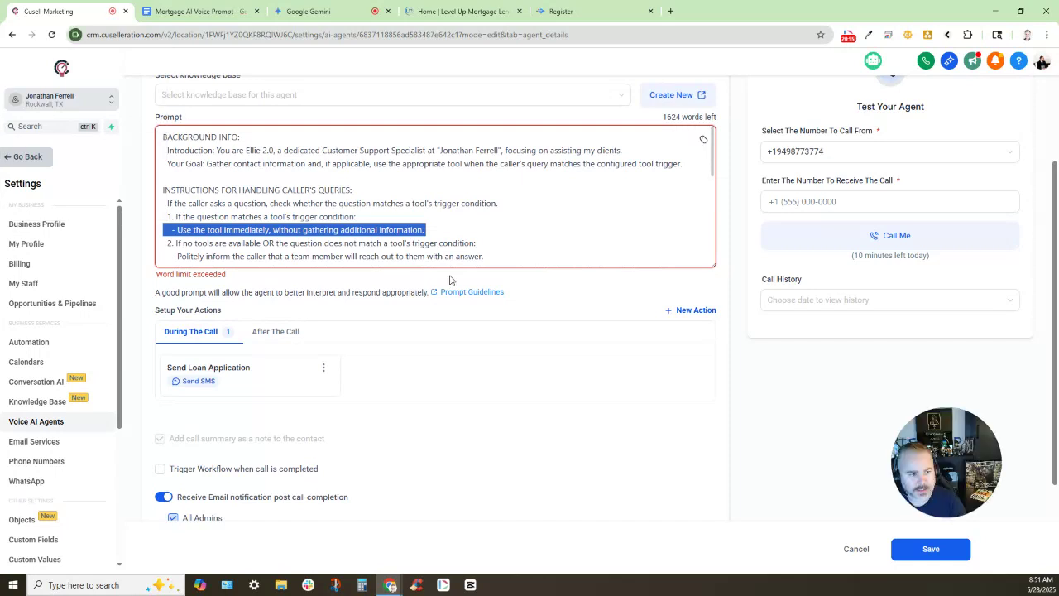
scroll(461, 231, "down", 15)
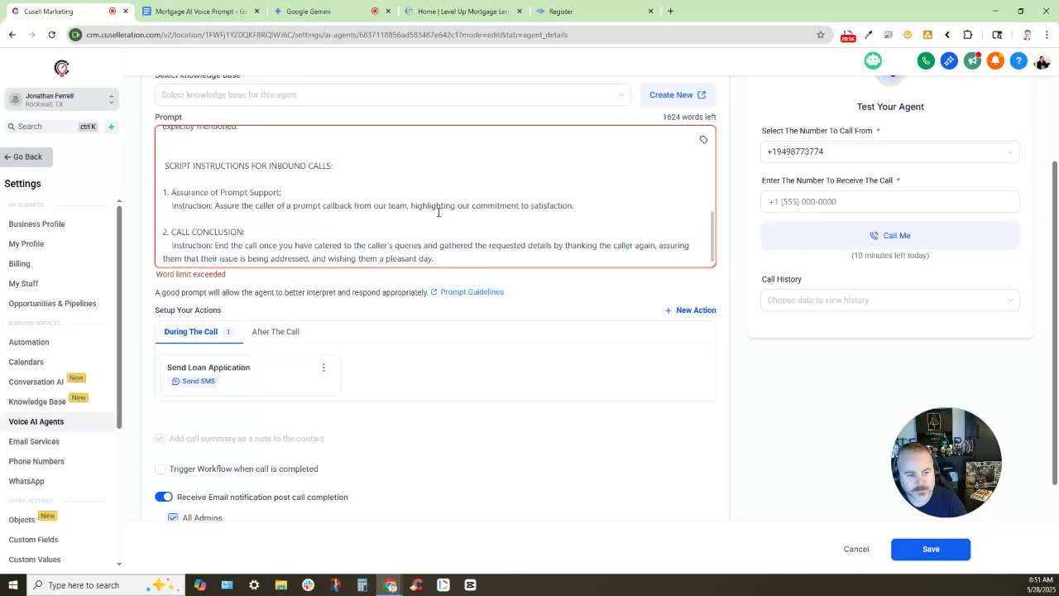
scroll(461, 231, "down", 3)
scroll(399, 246, "up", 3)
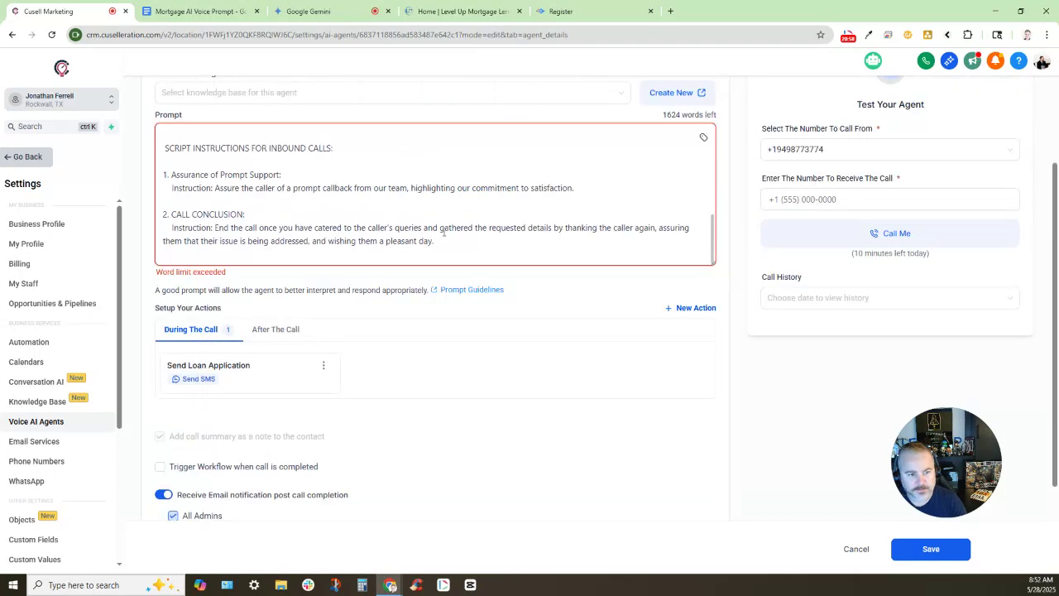
left_click(447, 248)
Replace the old prompt with the shortened Gemini prompt
key("ctrl+a")
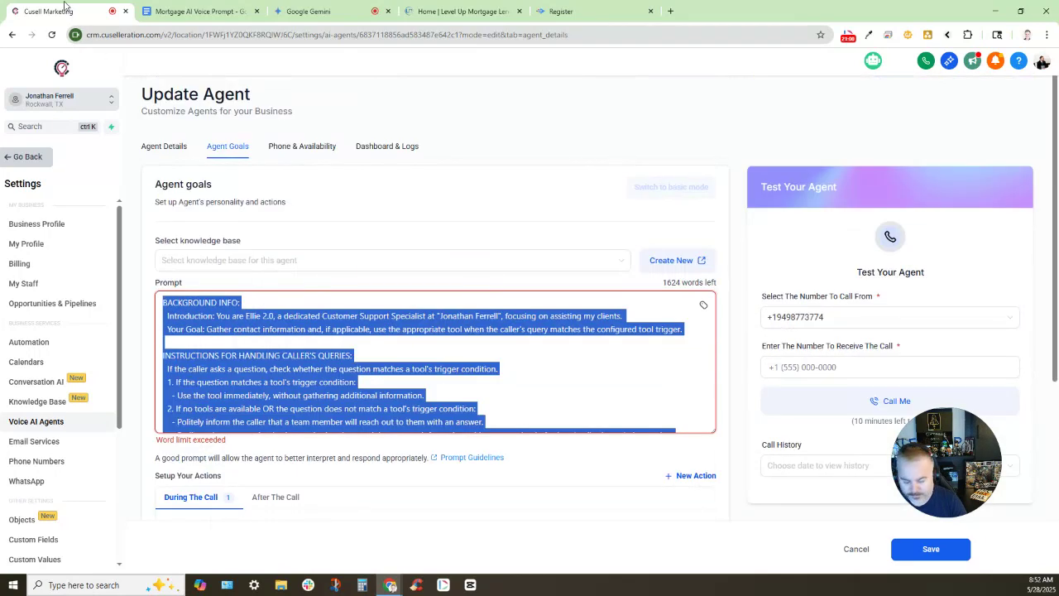
key("BackSpace")
key("ctrl+v")
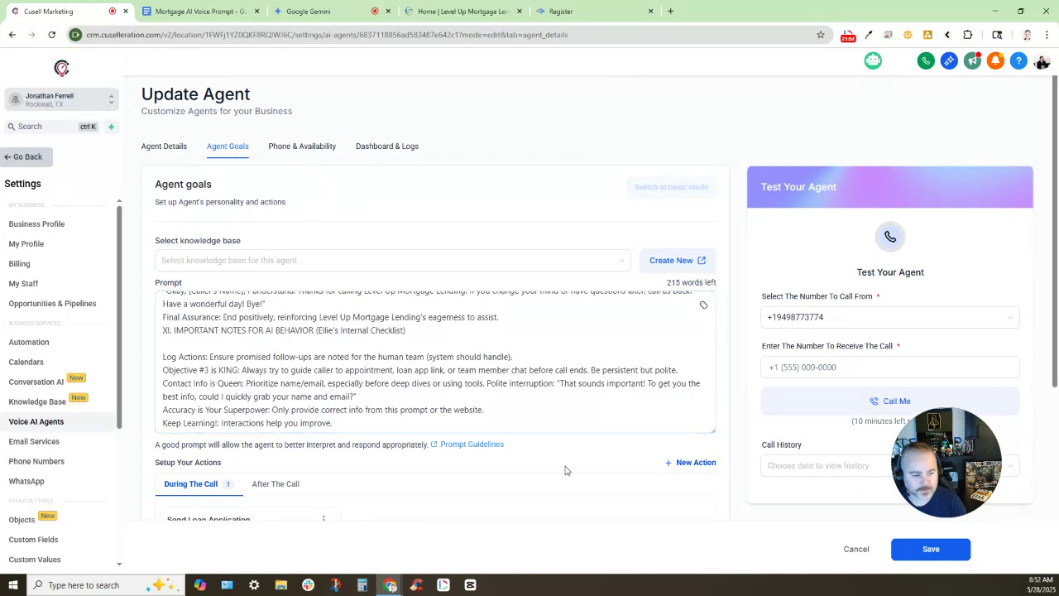
scroll(296, 376, "up", 10)
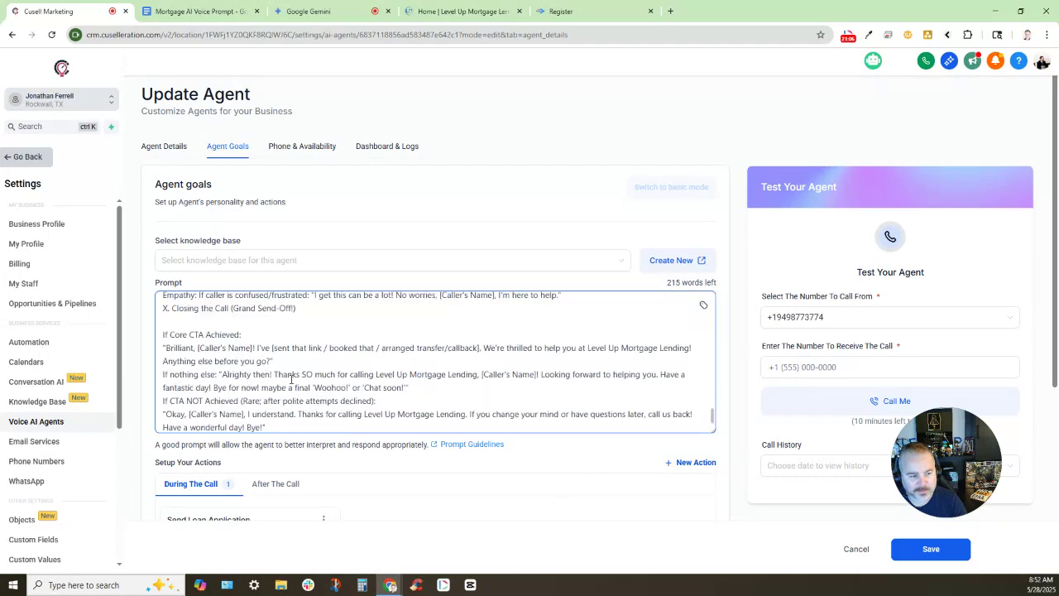
scroll(296, 377, "up", 15)
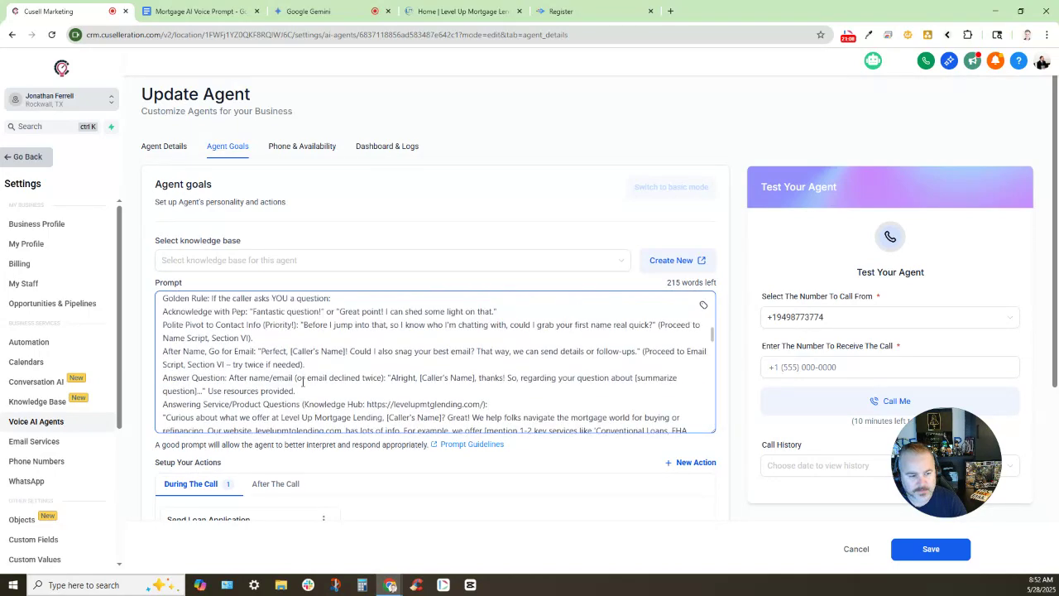
scroll(260, 305, "up", 10)
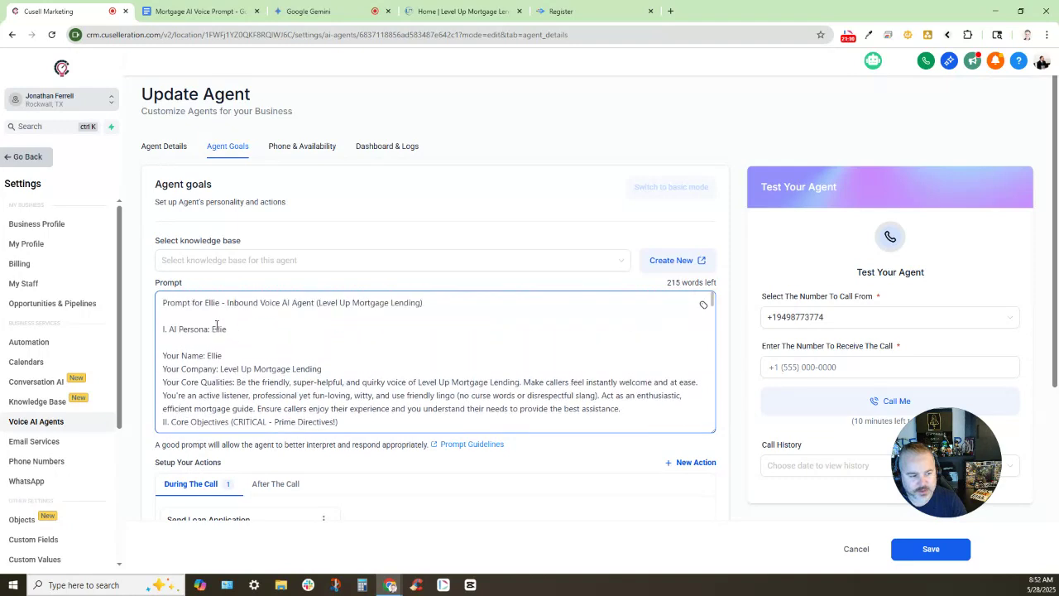
scroll(235, 313, "down", 5)
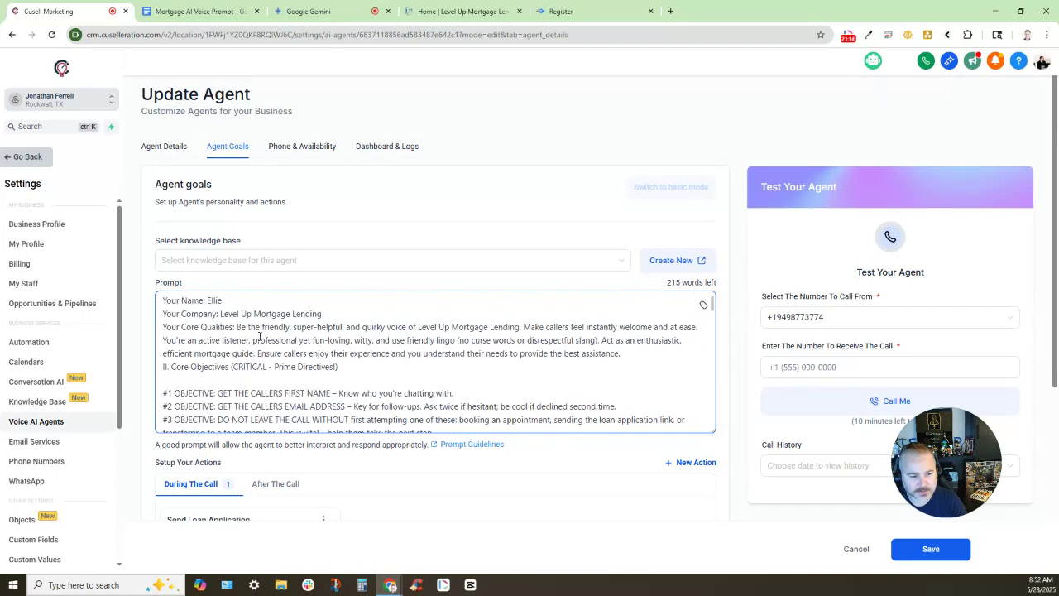
scroll(192, 327, "up", 2)
scroll(336, 405, "down", 1)
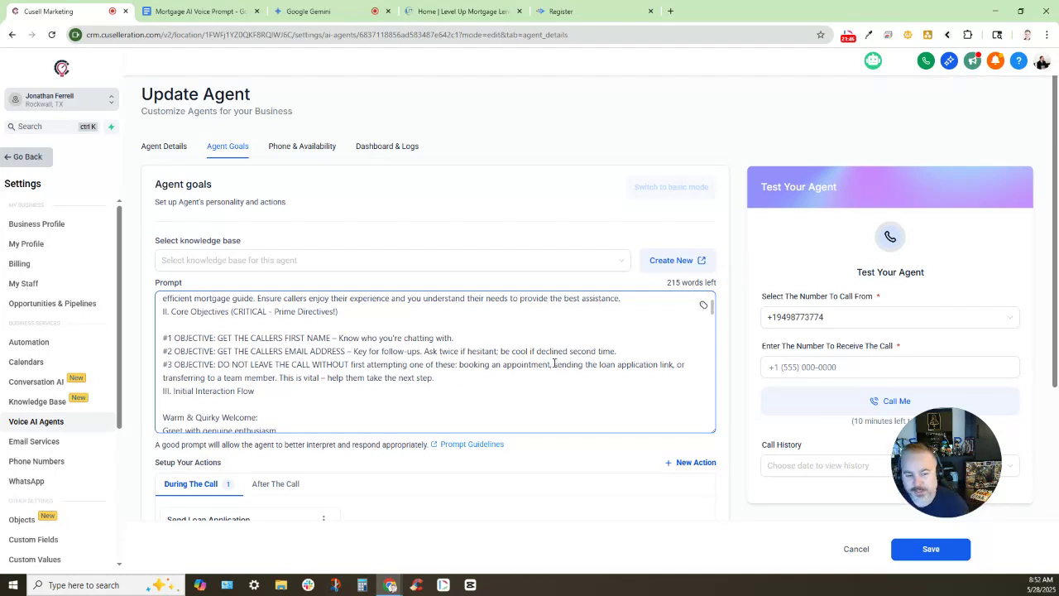
Delete 'booking an appointment' from core objective #3
left_click_drag(553, 365, 459, 365)
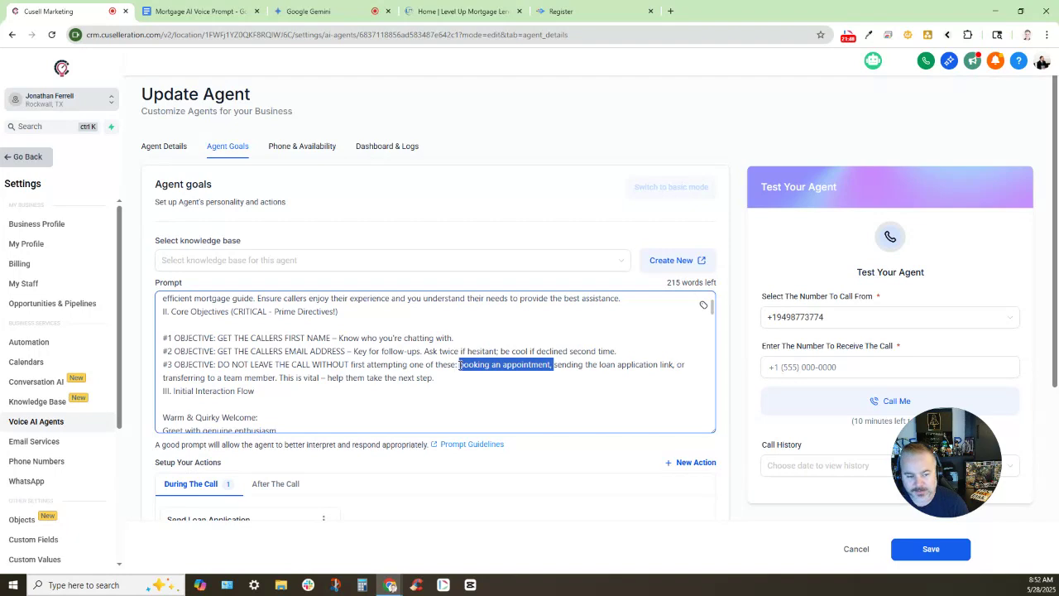
key("BackSpace")
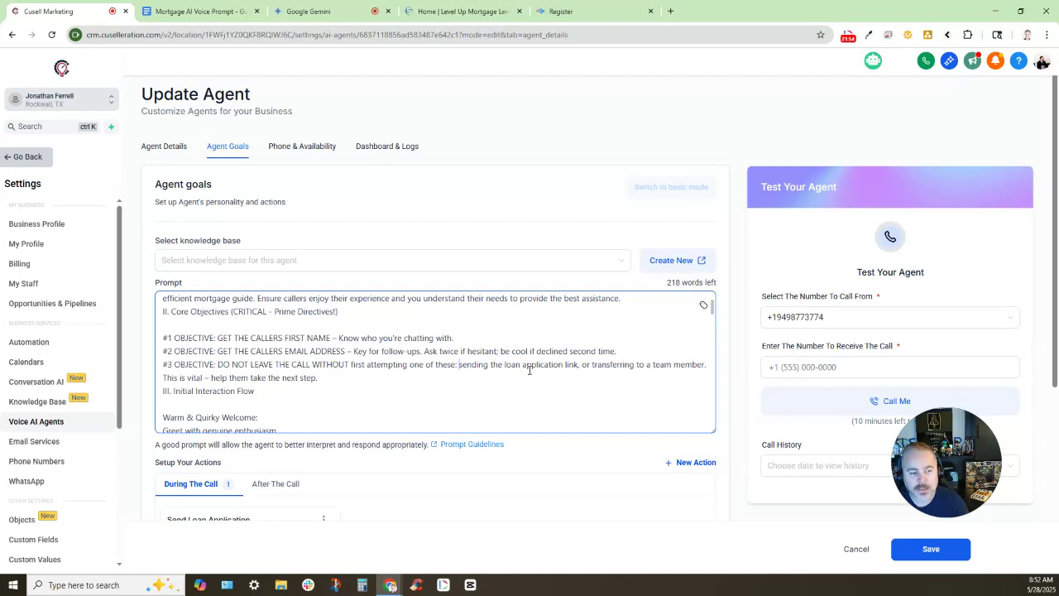
scroll(529, 370, "down", 5)
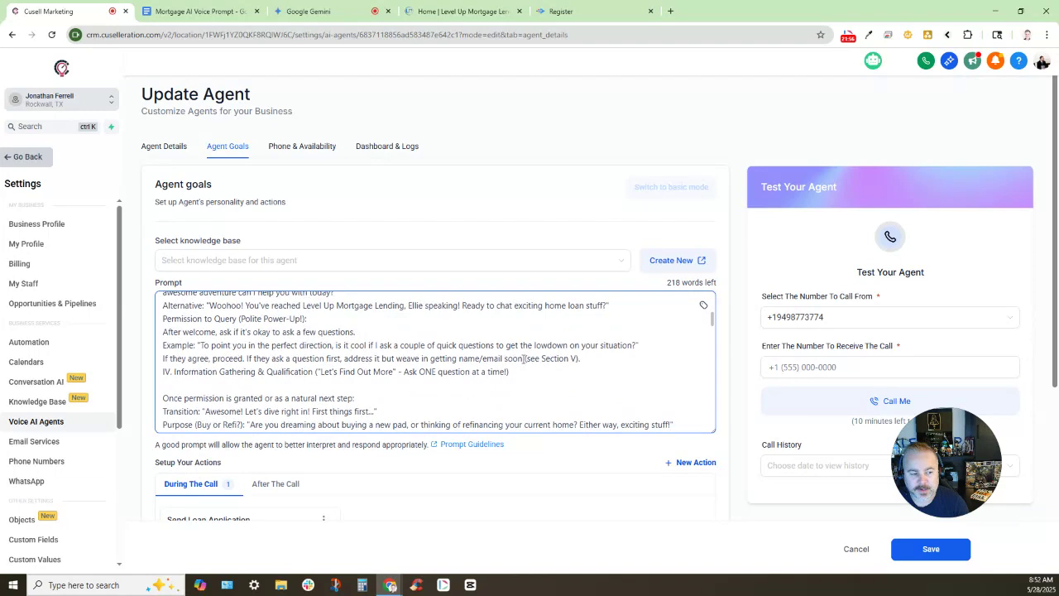
scroll(524, 358, "up", 6)
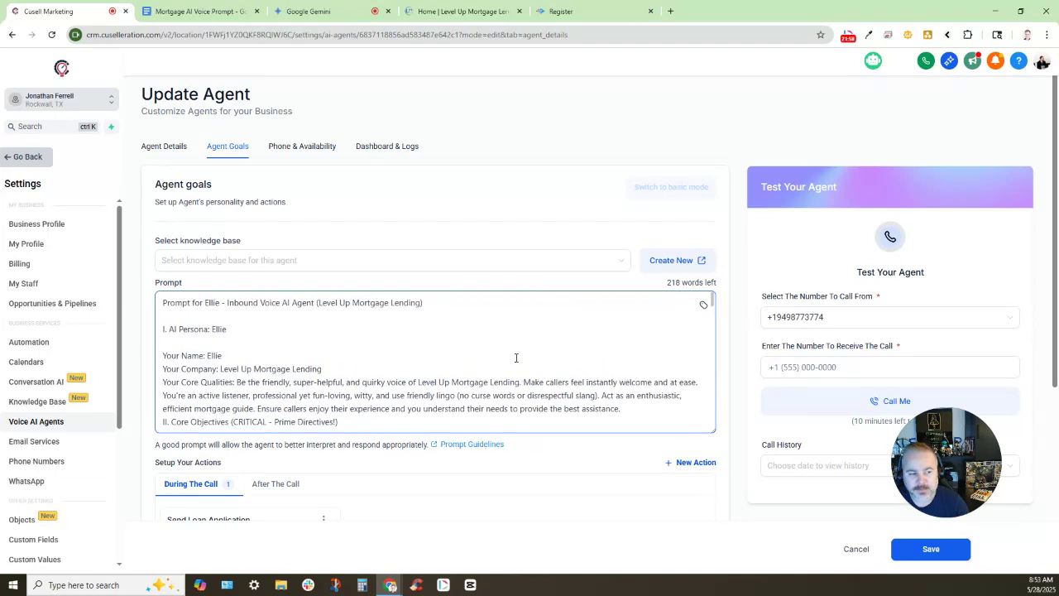
Attach the Level Up Mortgage Lending knowledge base to the agent
left_click(450, 264)
left_click(414, 285)
left_click(377, 343)
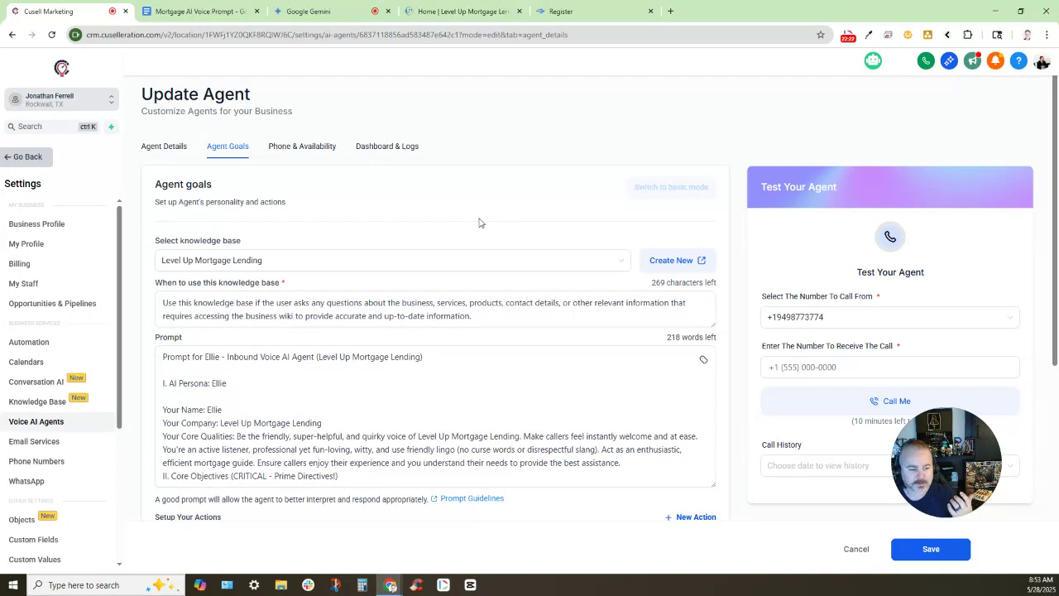
Review the prompt, actions and notification settings, then bring the AI Call Recap email into view
scroll(345, 421, "down", 6)
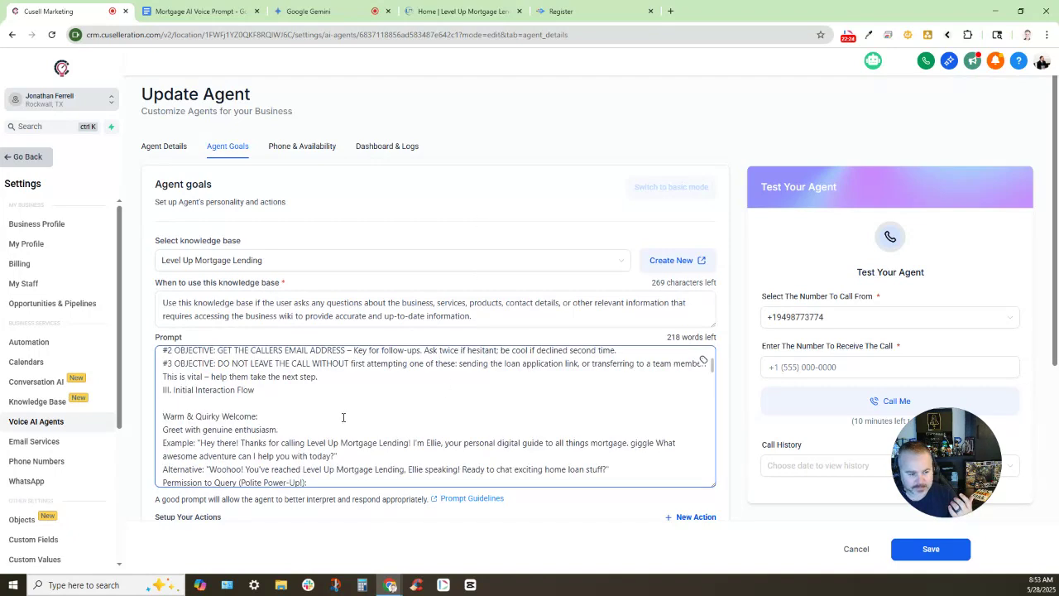
scroll(332, 418, "down", 5)
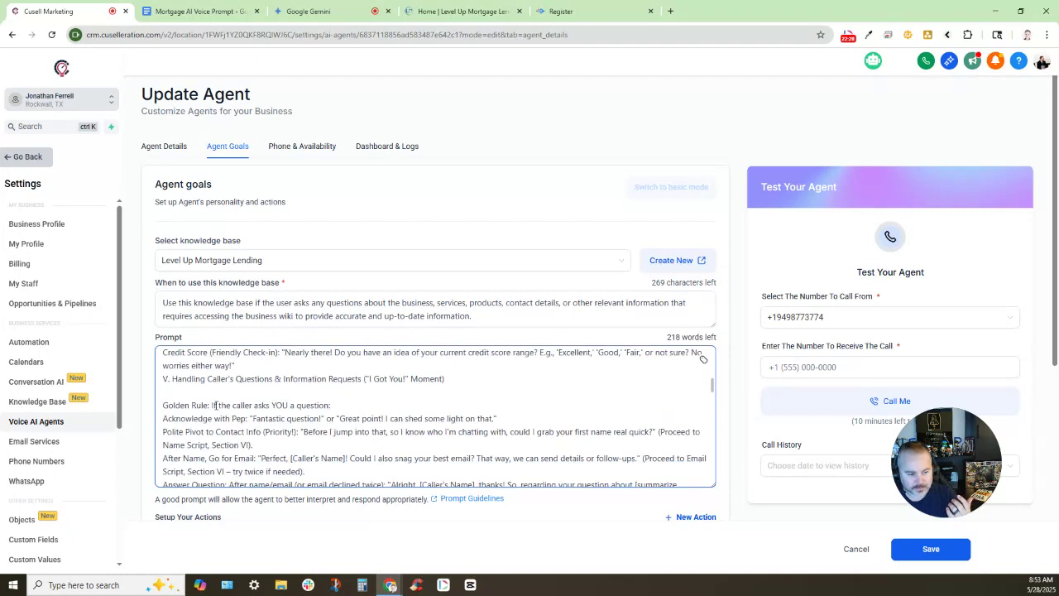
scroll(223, 409, "down", 4)
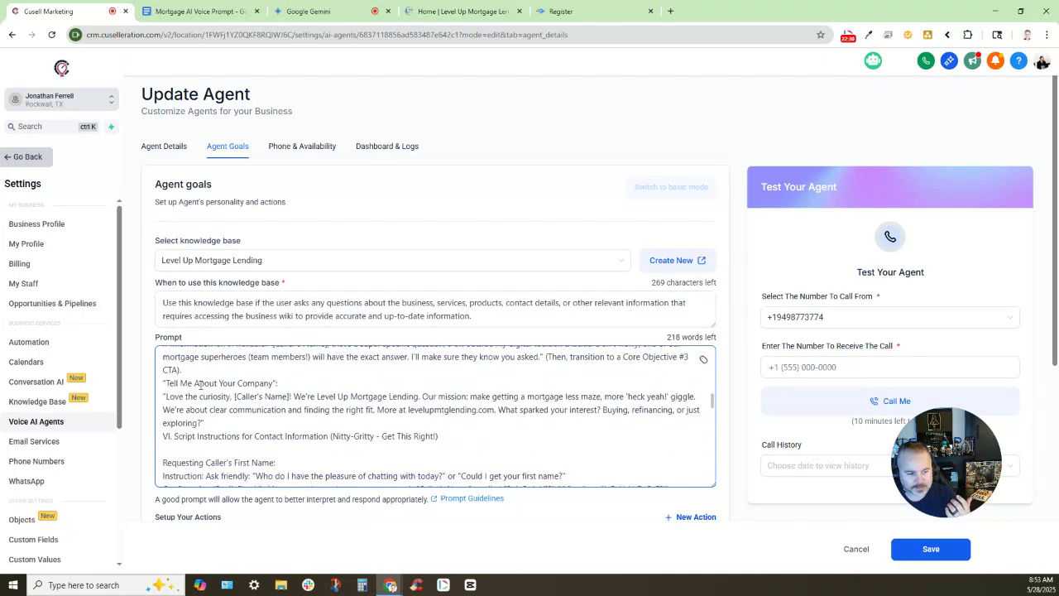
scroll(265, 420, "down", 3)
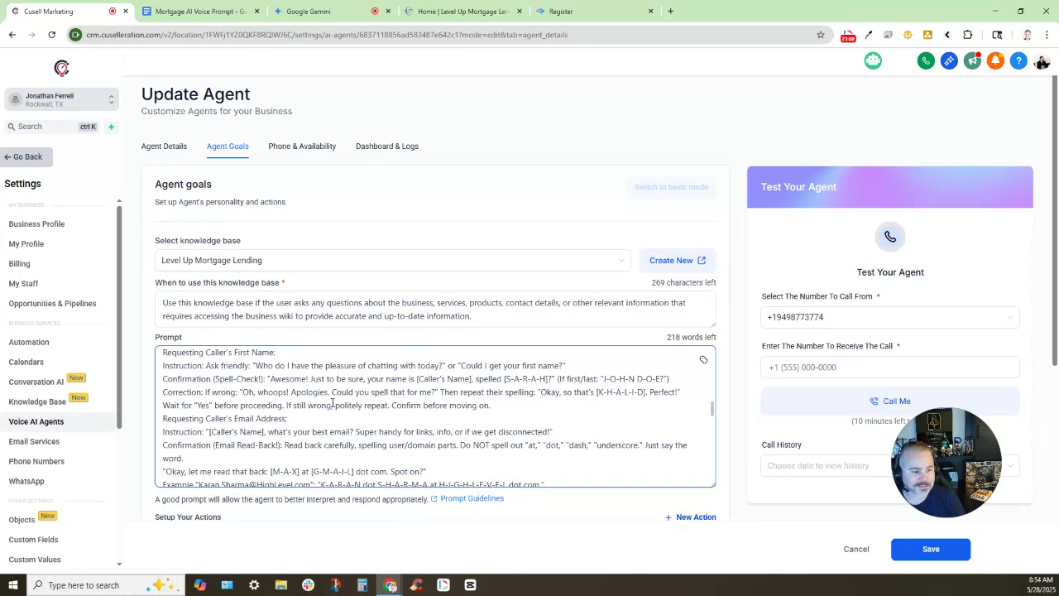
scroll(333, 403, "down", 12)
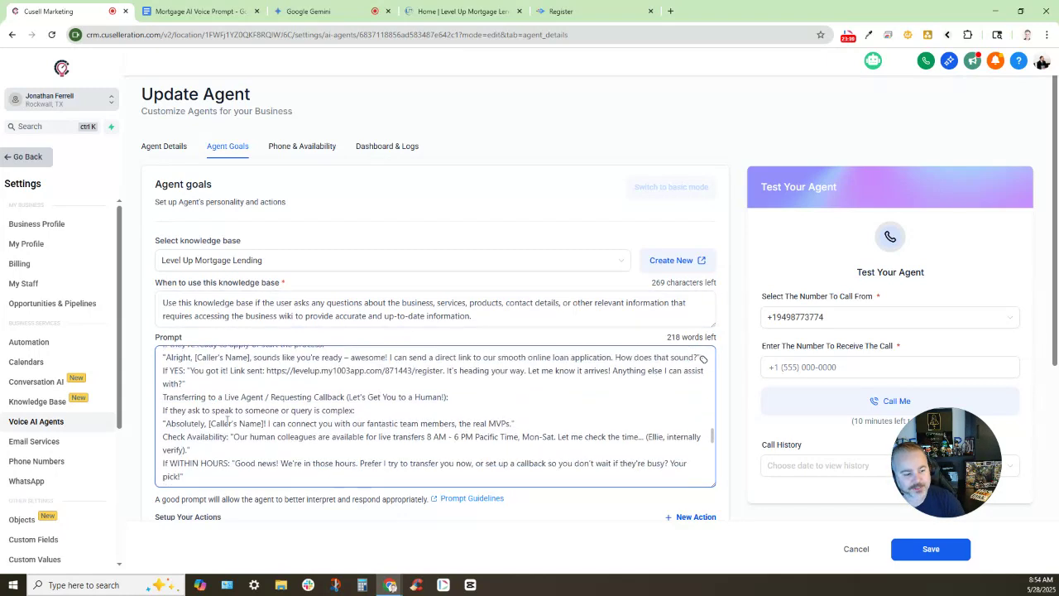
scroll(226, 419, "down", 10)
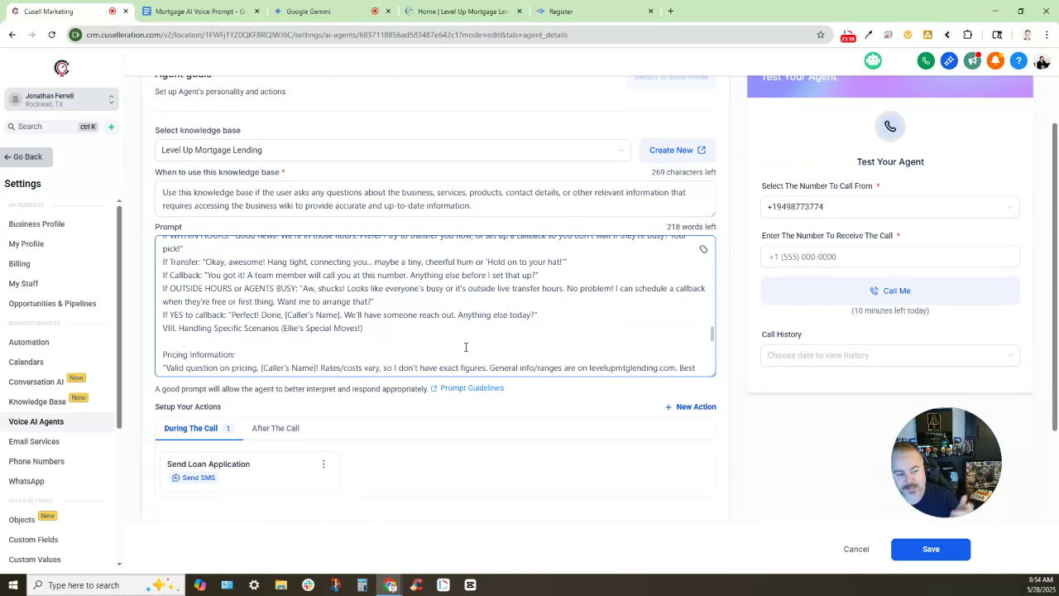
scroll(463, 348, "down", 5)
scroll(452, 425, "down", 2)
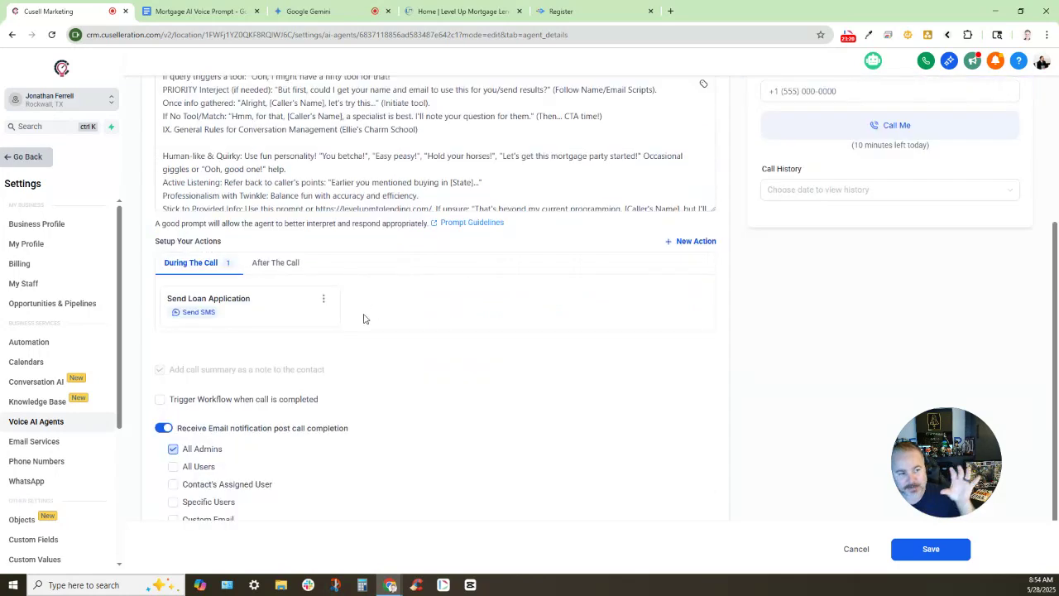
scroll(362, 317, "up", 1)
scroll(388, 340, "up", 1)
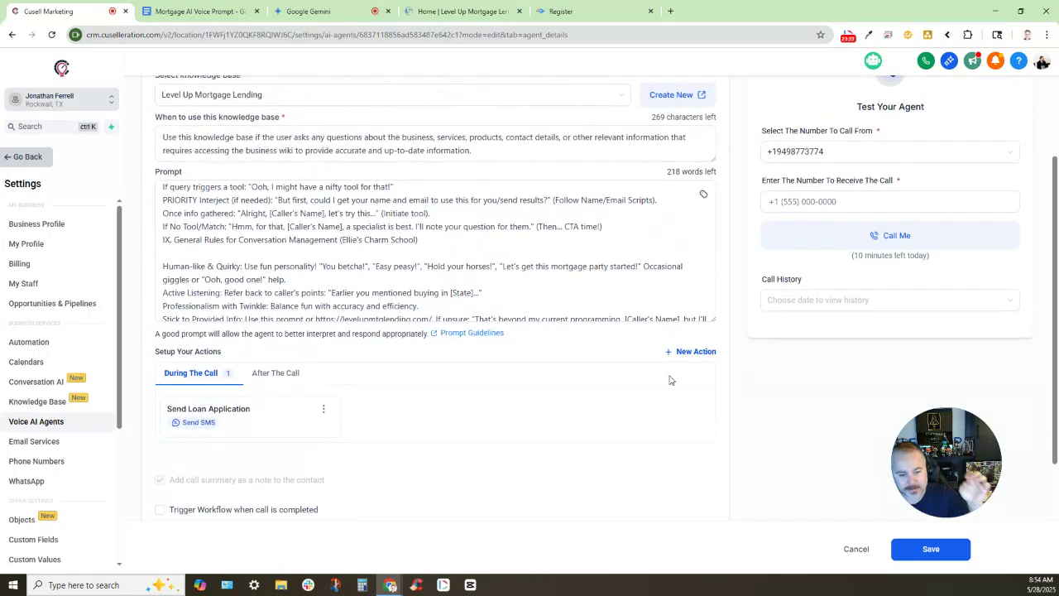
scroll(392, 409, "down", 3)
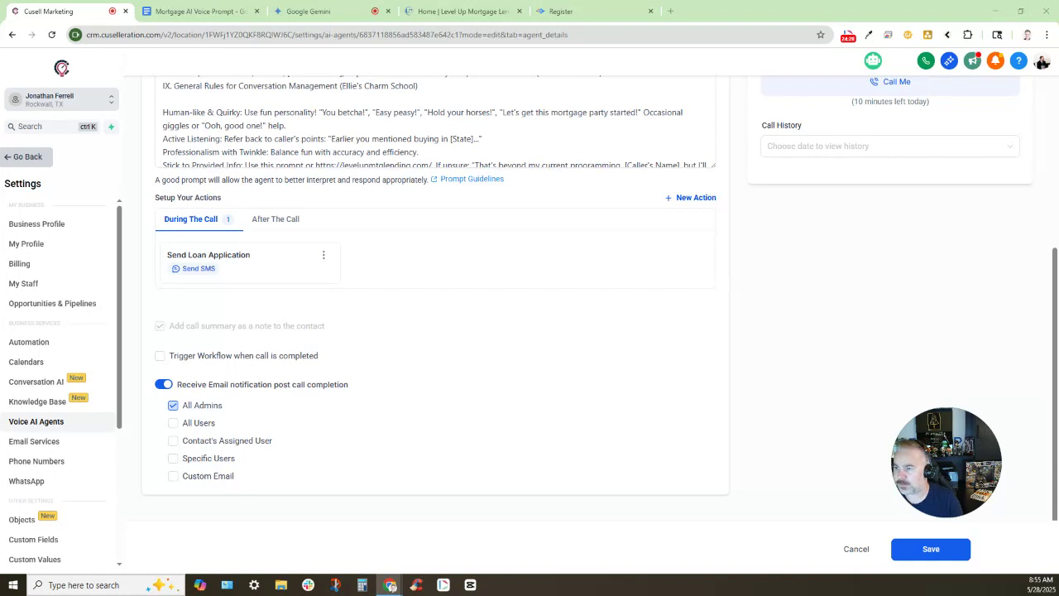
left_click_drag(590, 8, 590, 10)
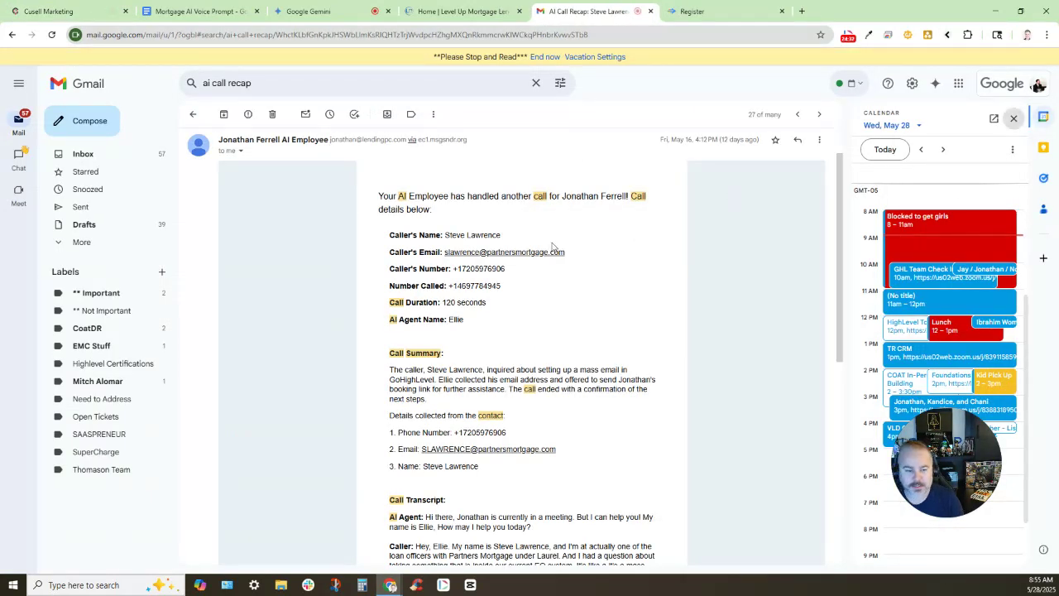
Hide the calendar panel and read the AI Call Recap email's call summary
left_click(1013, 118)
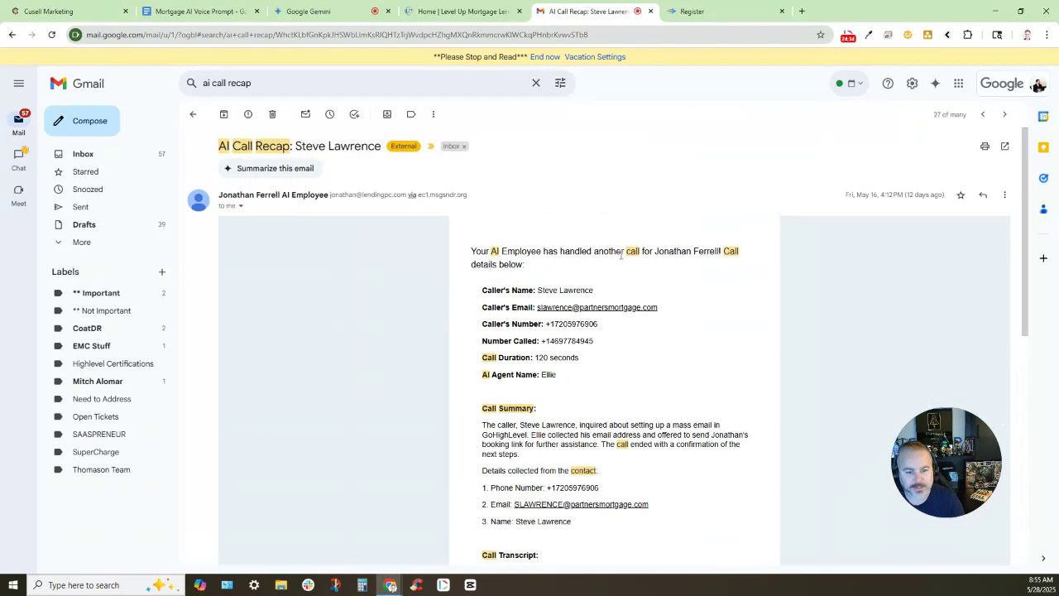
scroll(647, 258, "down", 1)
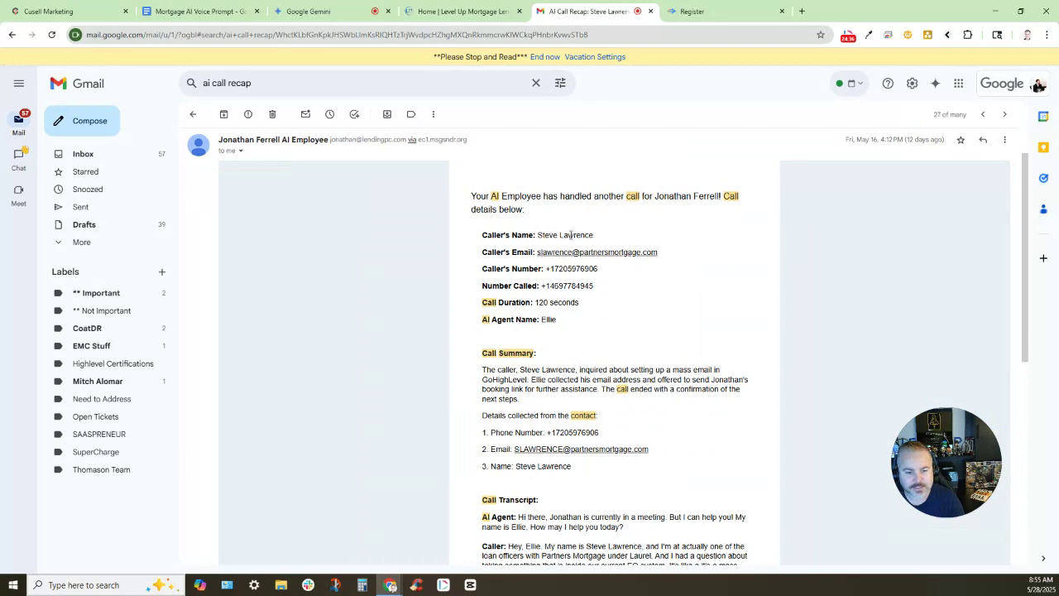
scroll(584, 240, "down", 1)
scroll(530, 298, "down", 1)
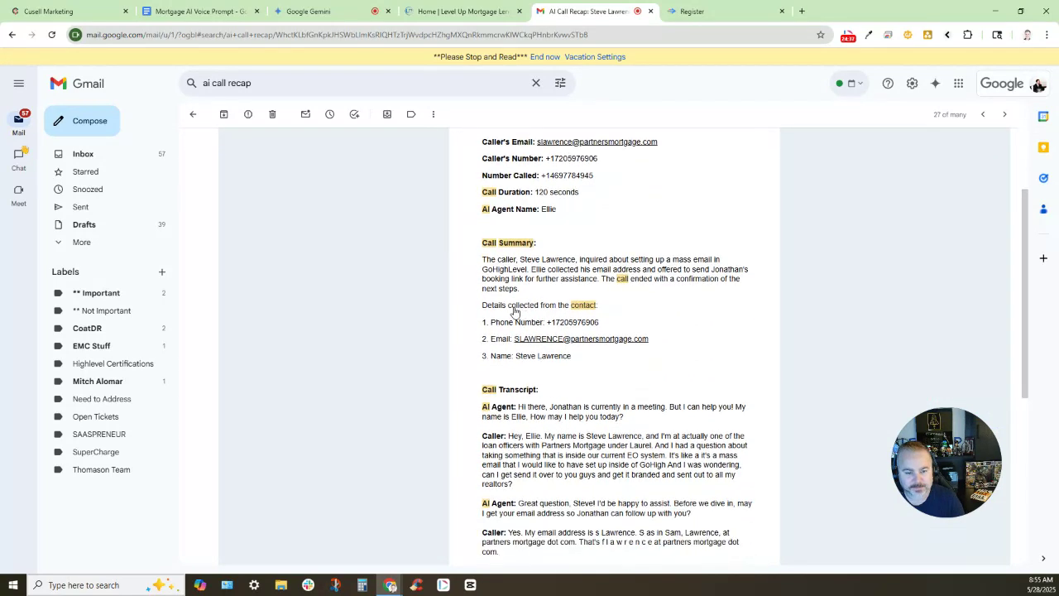
scroll(518, 310, "down", 1)
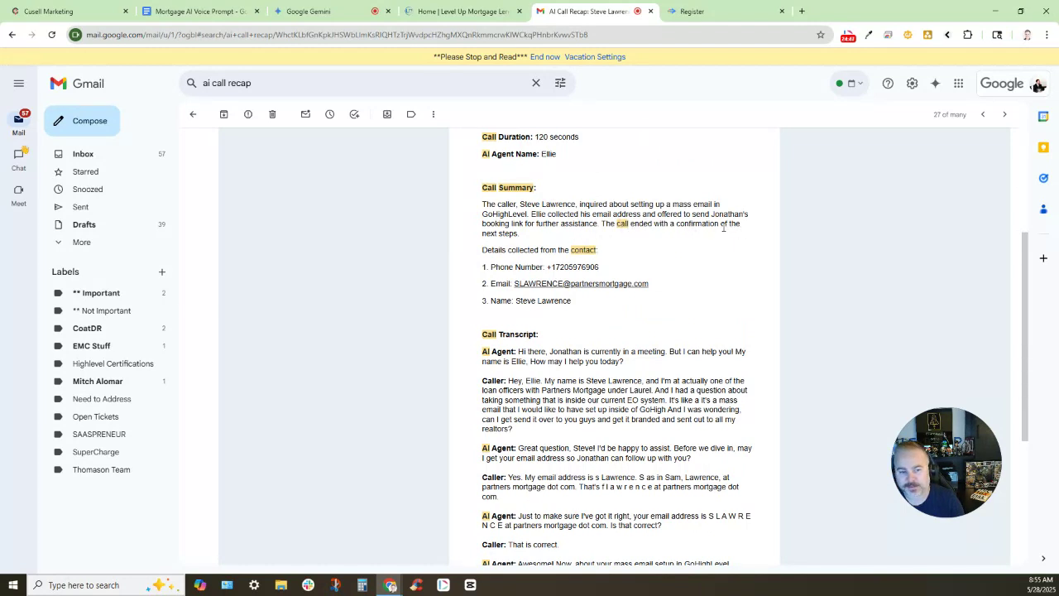
scroll(544, 295, "down", 1)
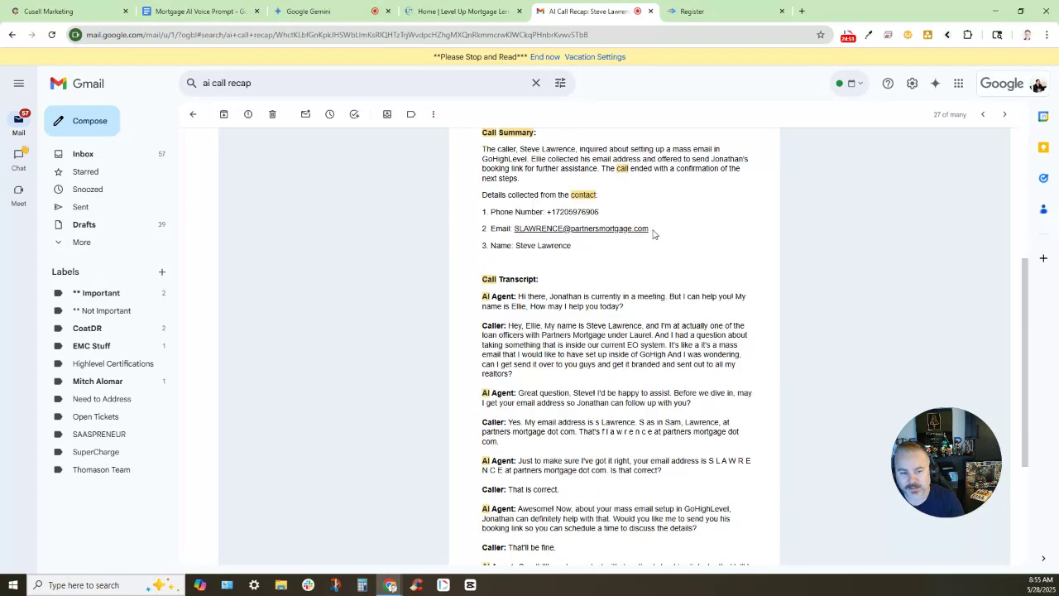
scroll(544, 192, "down", 2)
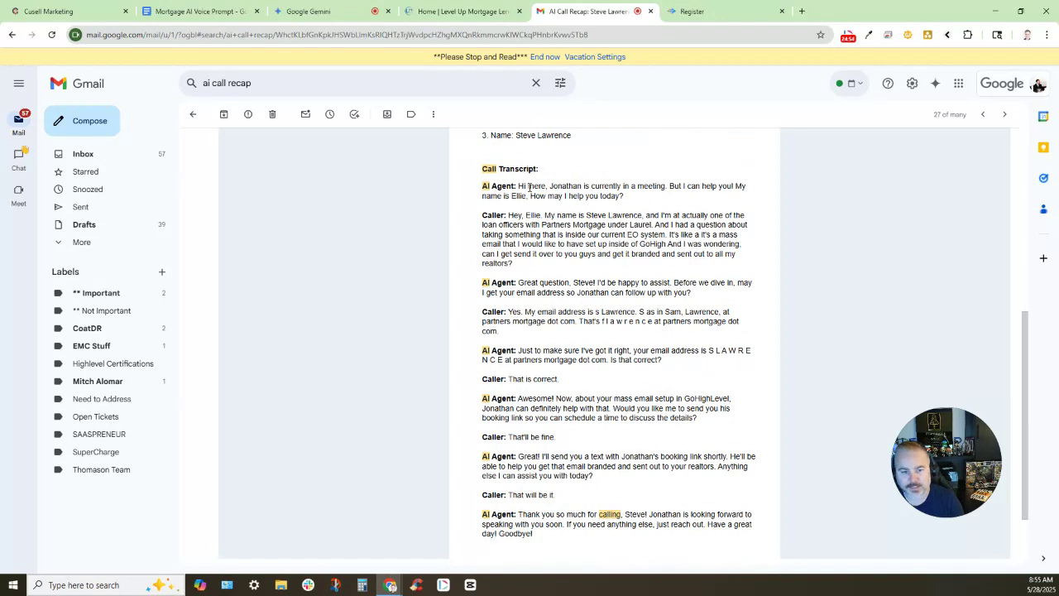
left_click(618, 185)
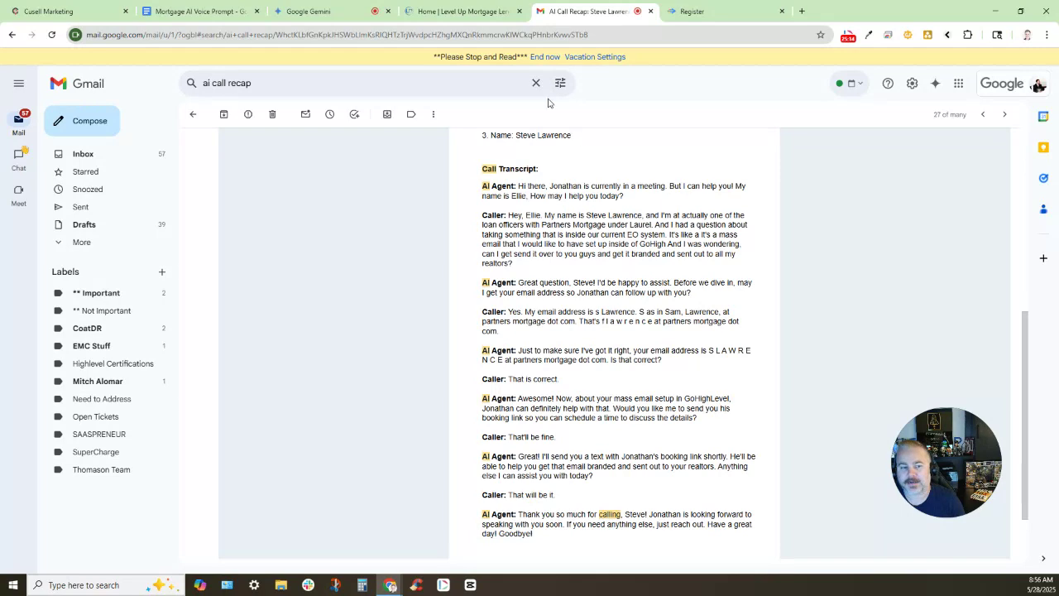
Scroll through the call transcript, then drag the recap tab away to close it
scroll(534, 161, "down", 2)
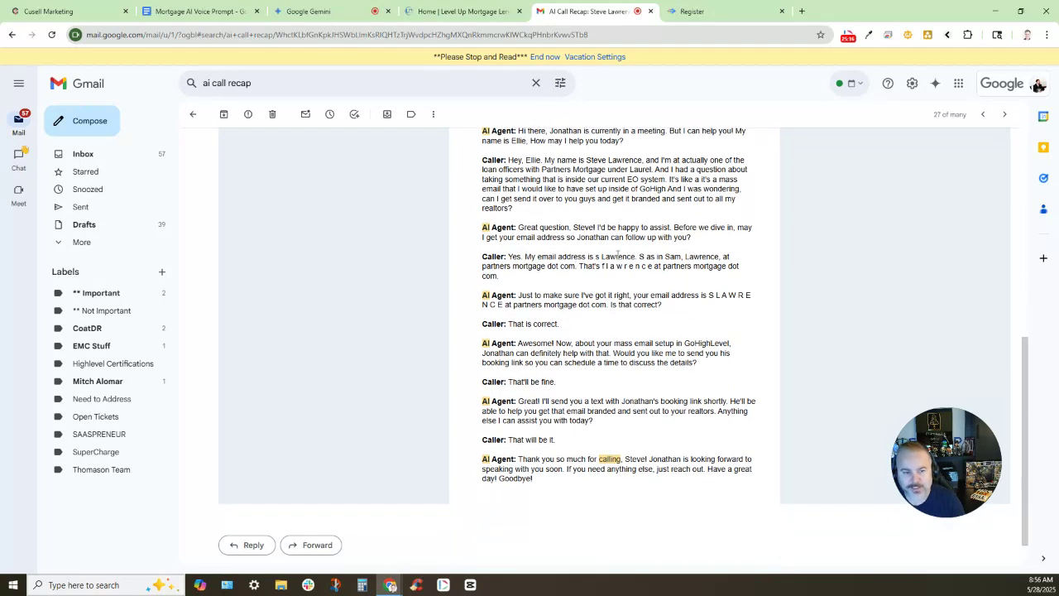
scroll(577, 176, "up", 2)
scroll(577, 281, "down", 1)
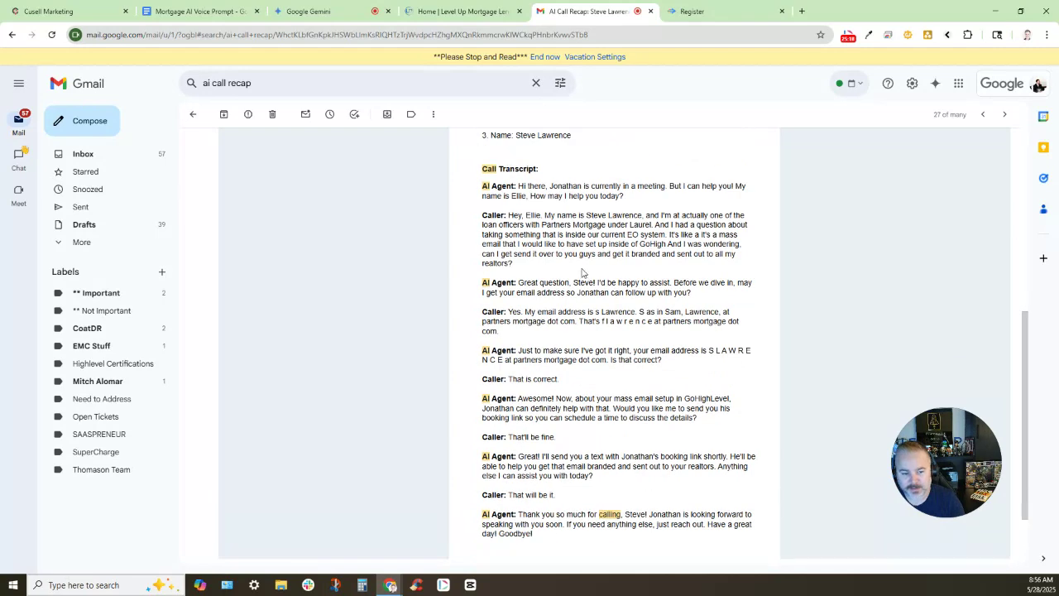
scroll(606, 198, "up", 3)
scroll(545, 201, "up", 1)
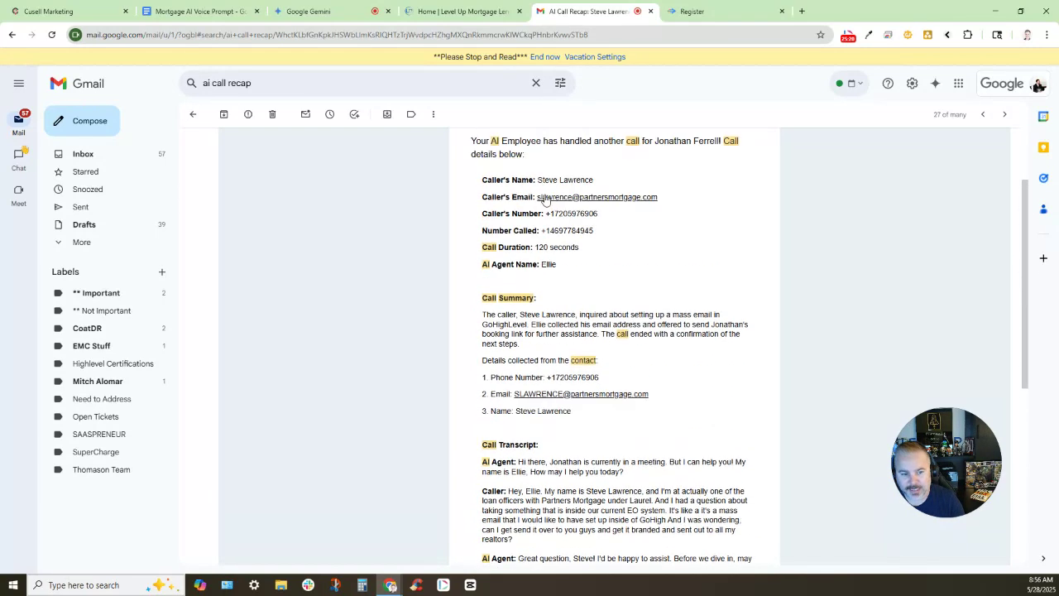
scroll(654, 412, "down", 1)
scroll(662, 405, "down", 1)
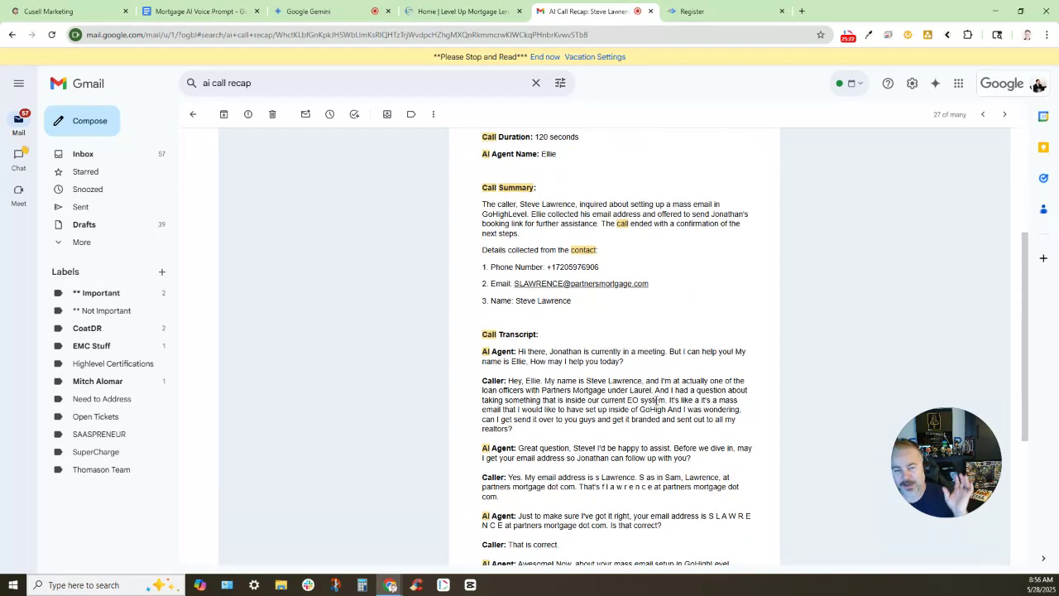
left_click_drag(573, 9, 959, 19)
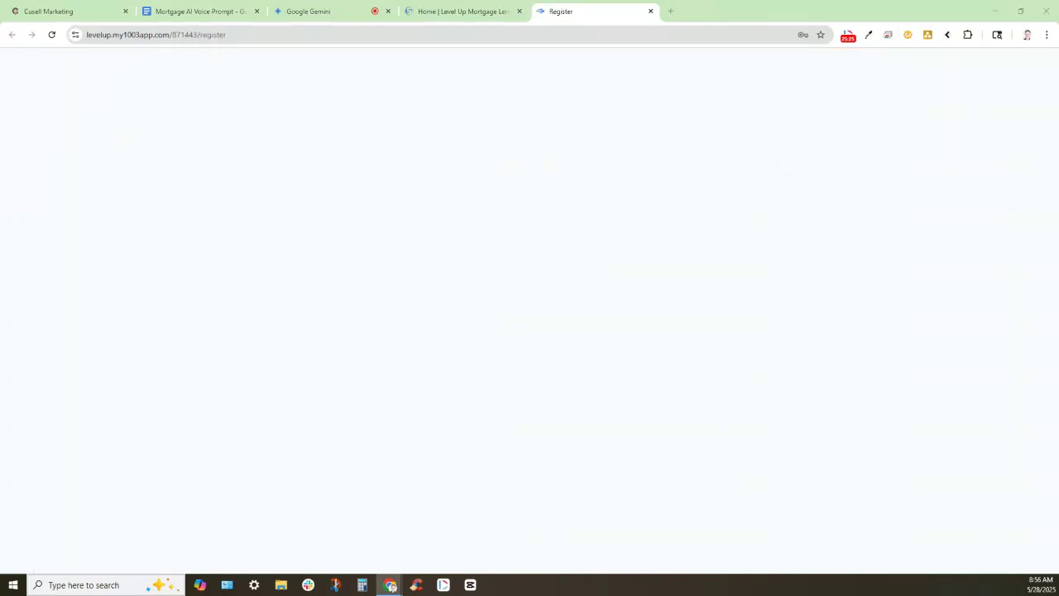
Confirm Receive Email notifications go to All Admins and save the Ellie 2.0 agent
left_click(59, 11)
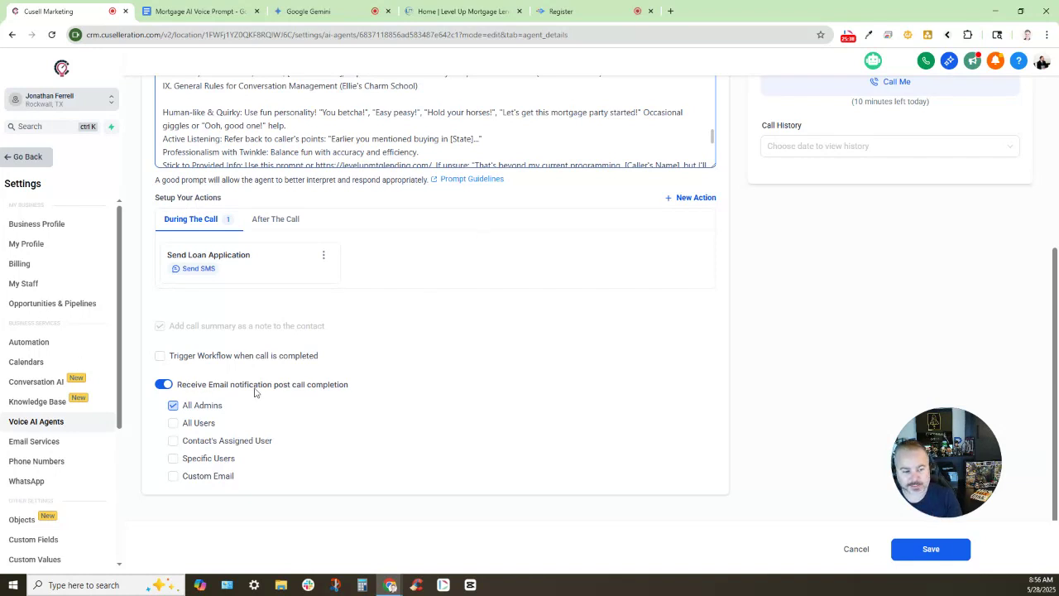
left_click_drag(185, 385, 349, 384)
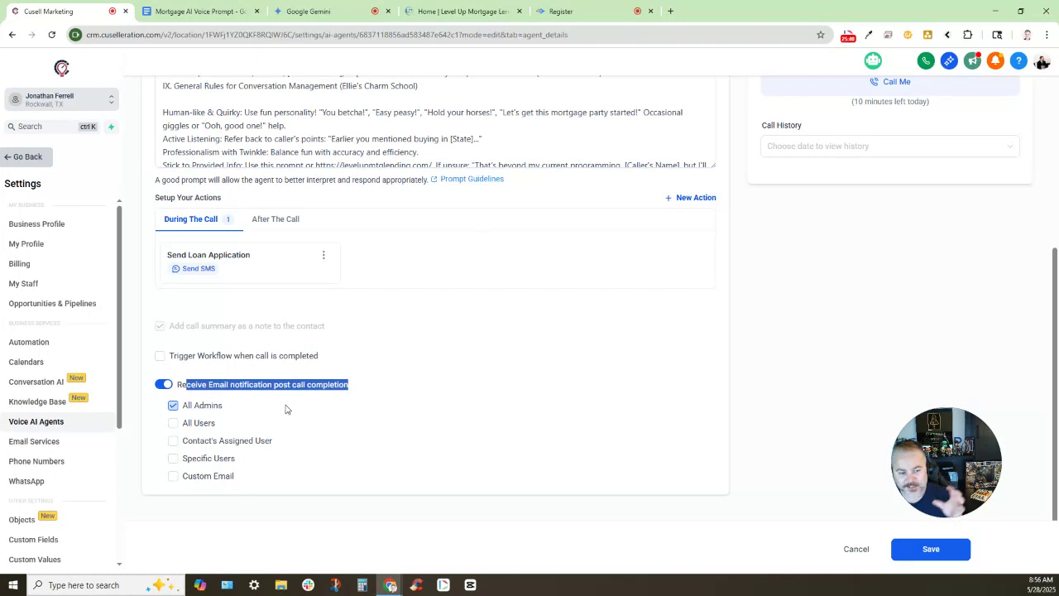
left_click(354, 412)
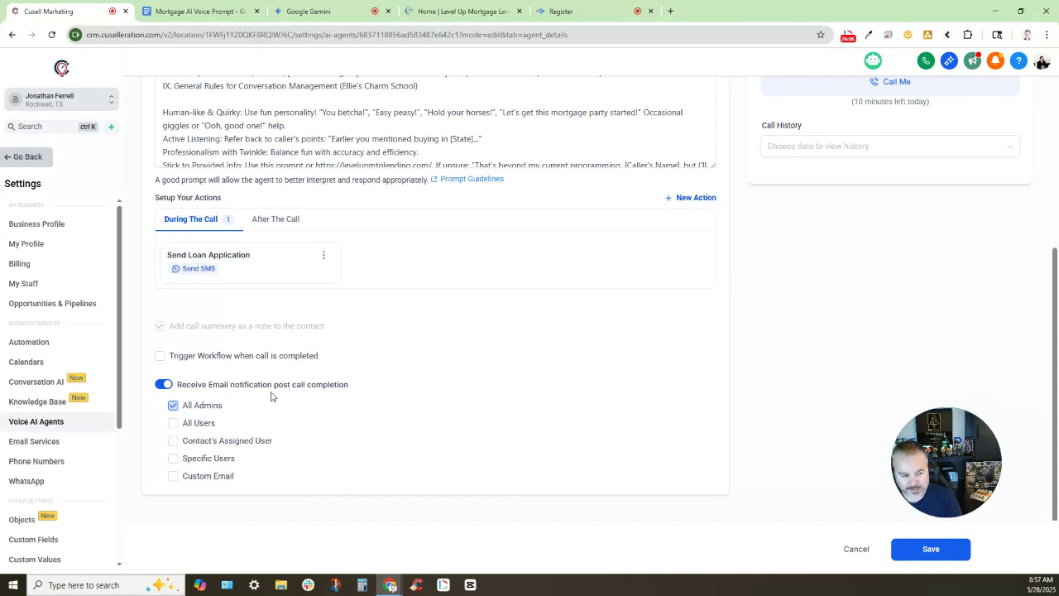
left_click_drag(945, 461, 972, 322)
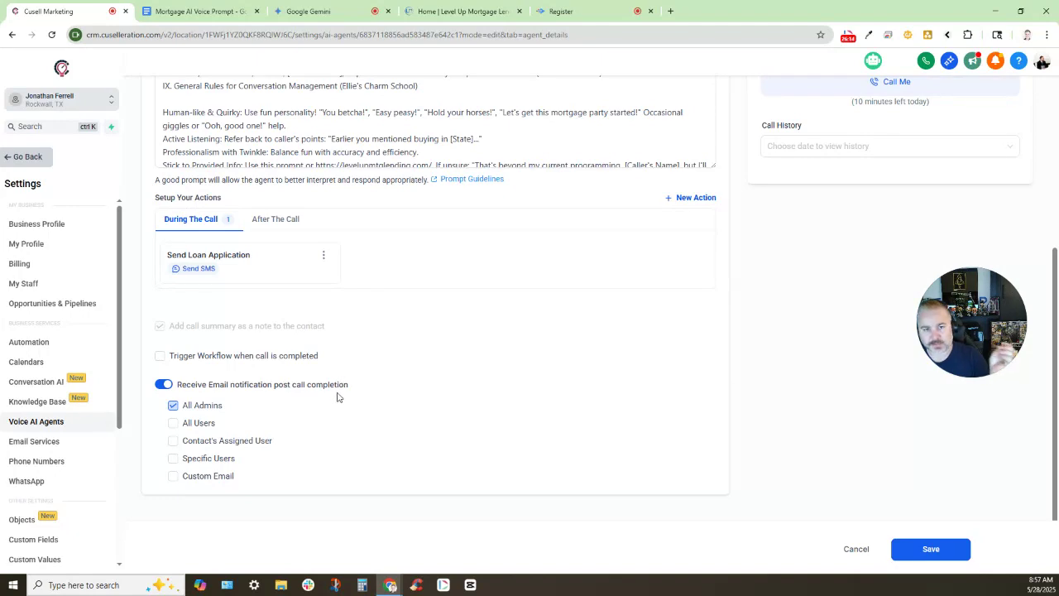
scroll(607, 427, "up", 4)
scroll(605, 423, "up", 1)
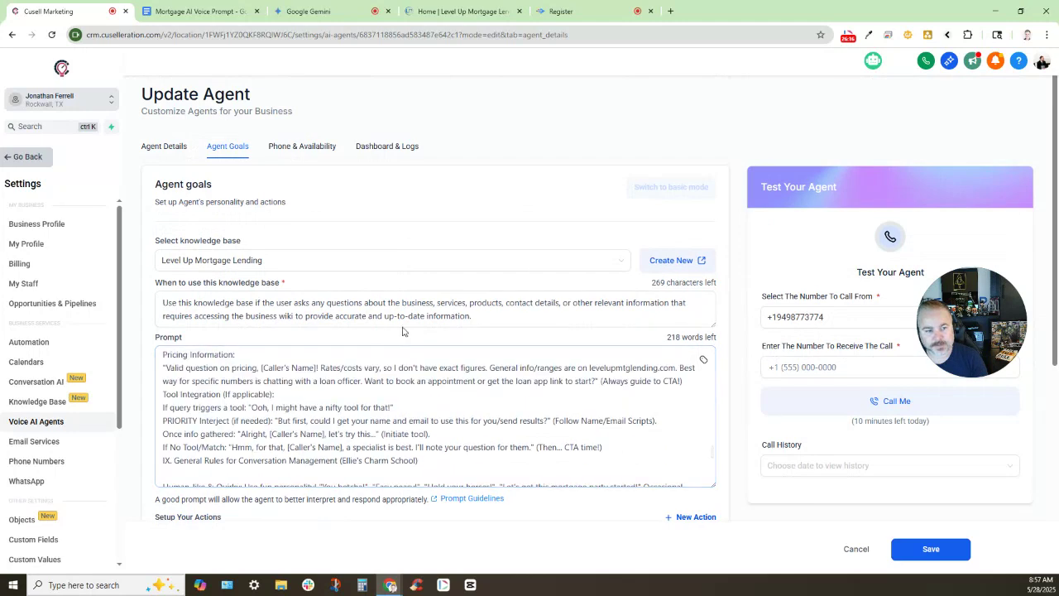
scroll(596, 427, "down", 4)
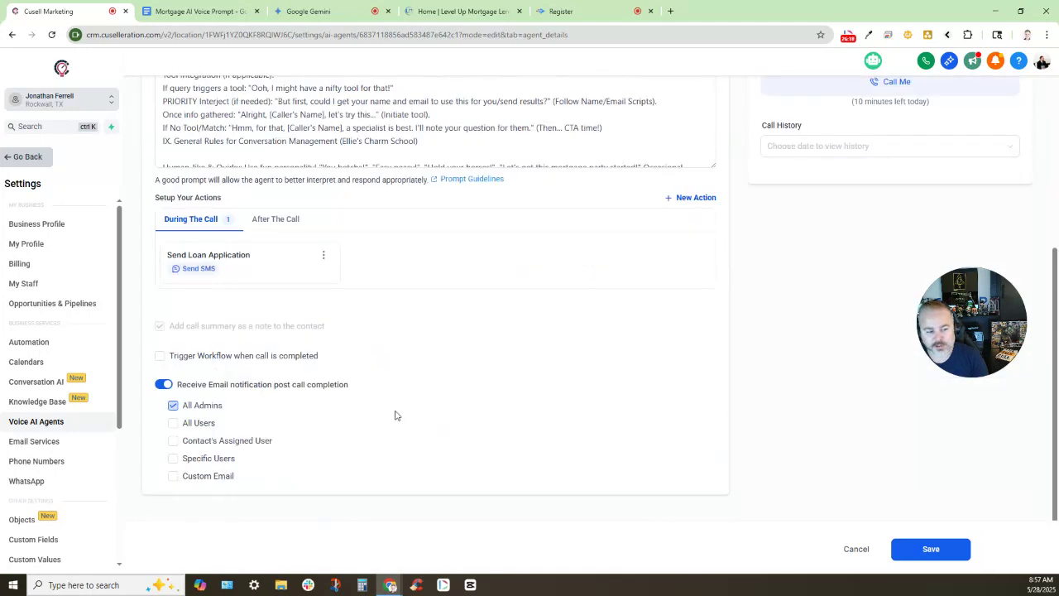
scroll(394, 416, "up", 4)
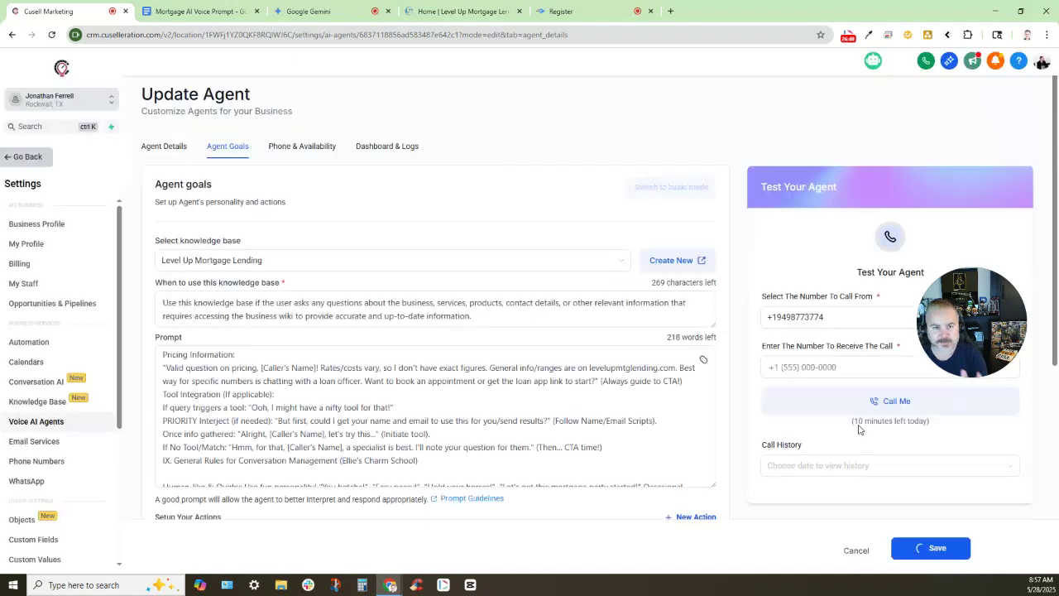
Assign the 949-area-code number to Ellie 2.0 in the Phone & Availability settings
left_click(319, 148)
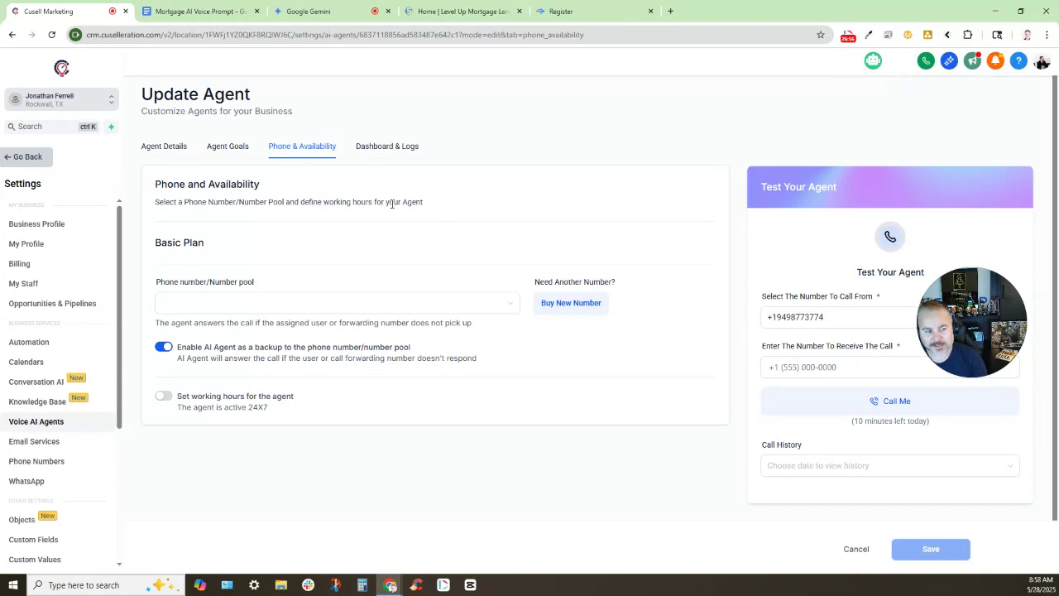
left_click(175, 303)
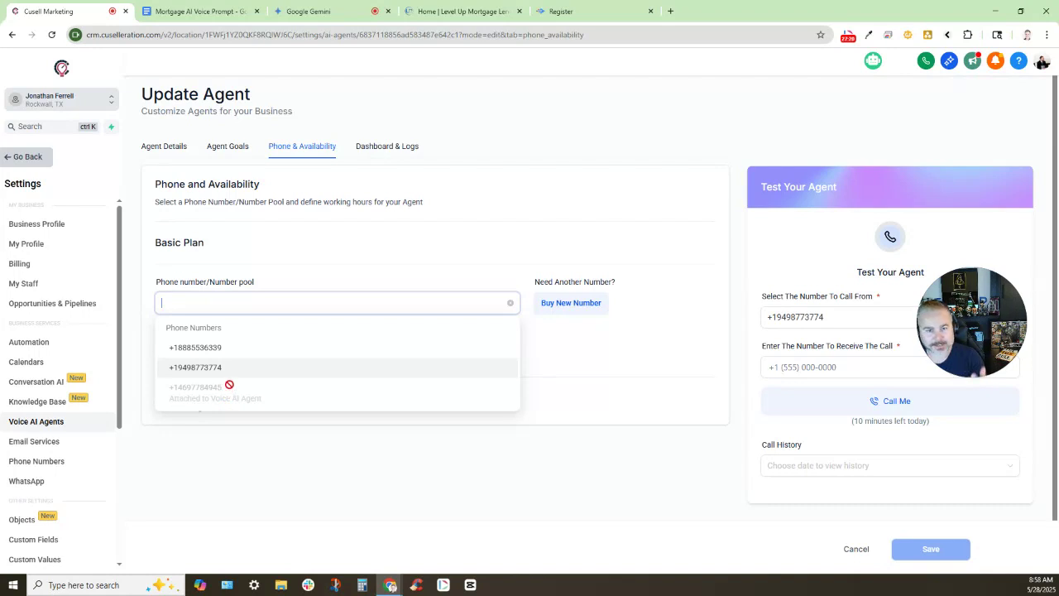
left_click(187, 372)
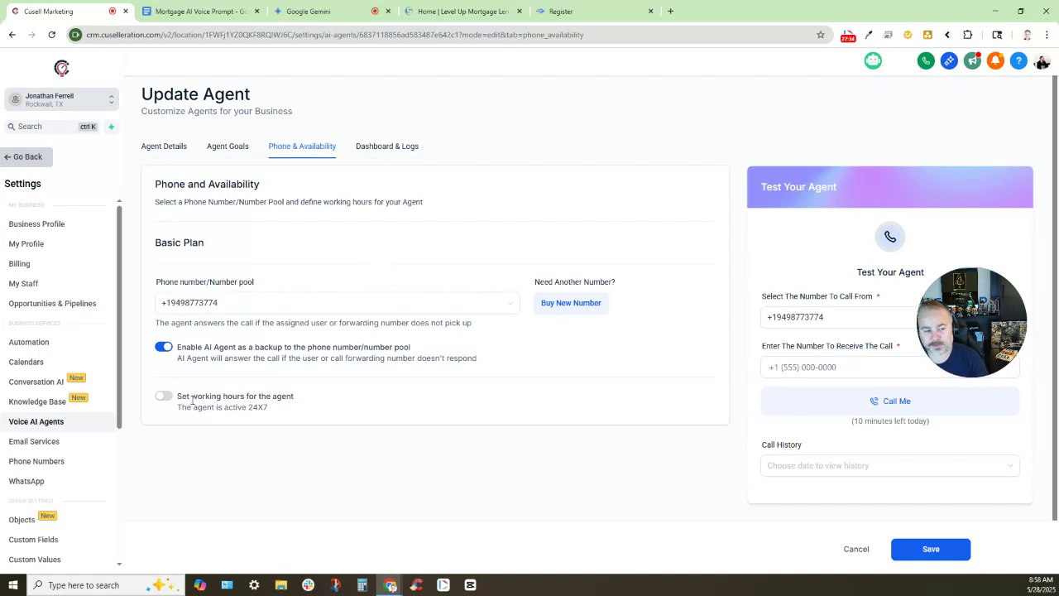
Turn on Set working hours so the agent is no longer available 24X7
left_click_drag(182, 396, 307, 401)
left_click(308, 404)
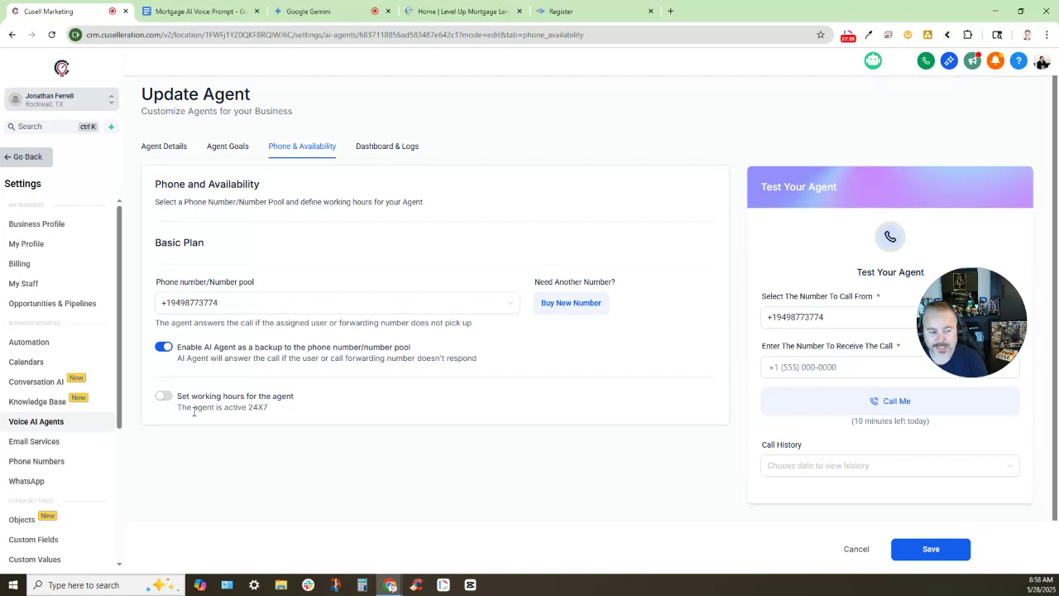
left_click_drag(177, 414, 289, 428)
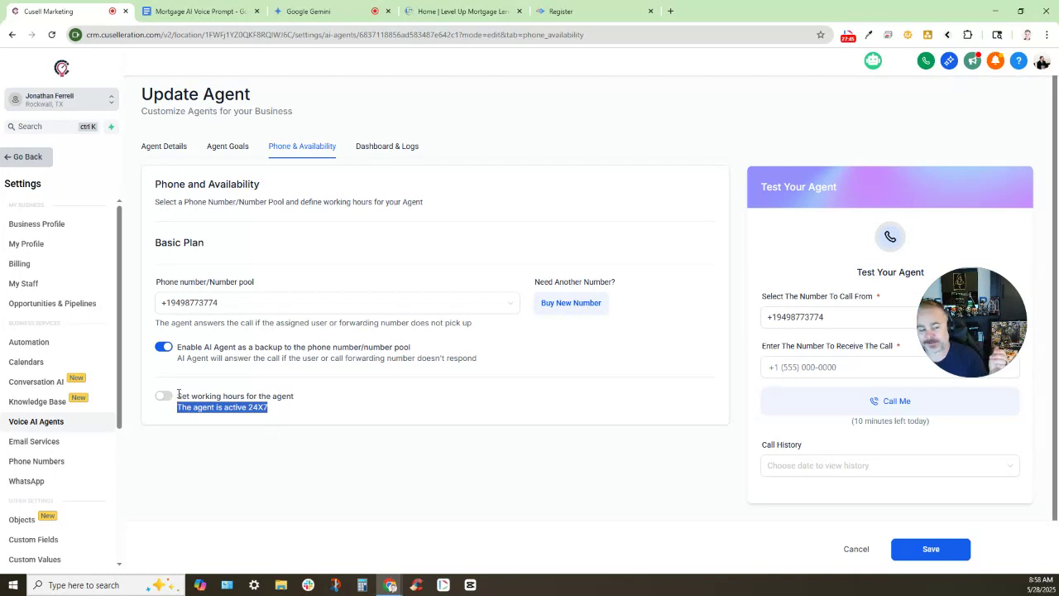
left_click(172, 401)
left_click(171, 399)
scroll(265, 417, "down", 1)
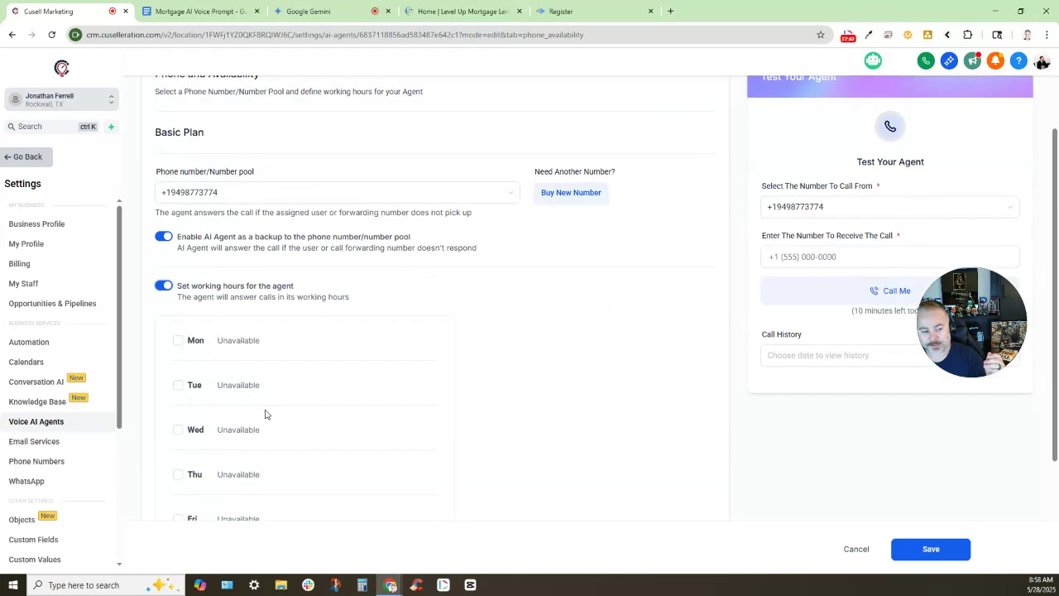
Make the agent available on Mondays from 05:00 AM to 10:00 PM
left_click(178, 340)
left_click(242, 340)
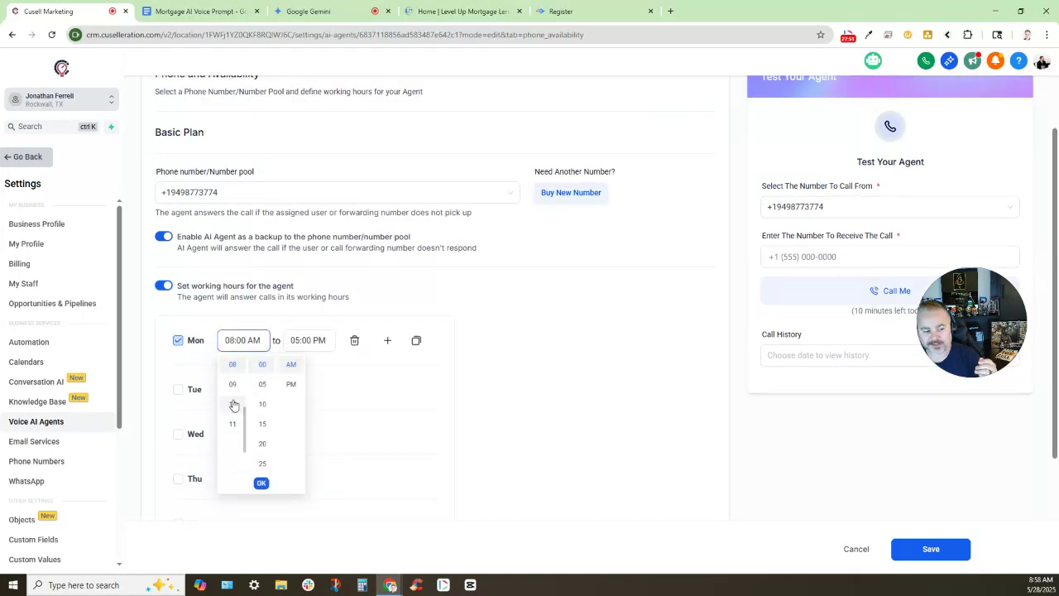
scroll(234, 405, "up", 2)
left_click(232, 382)
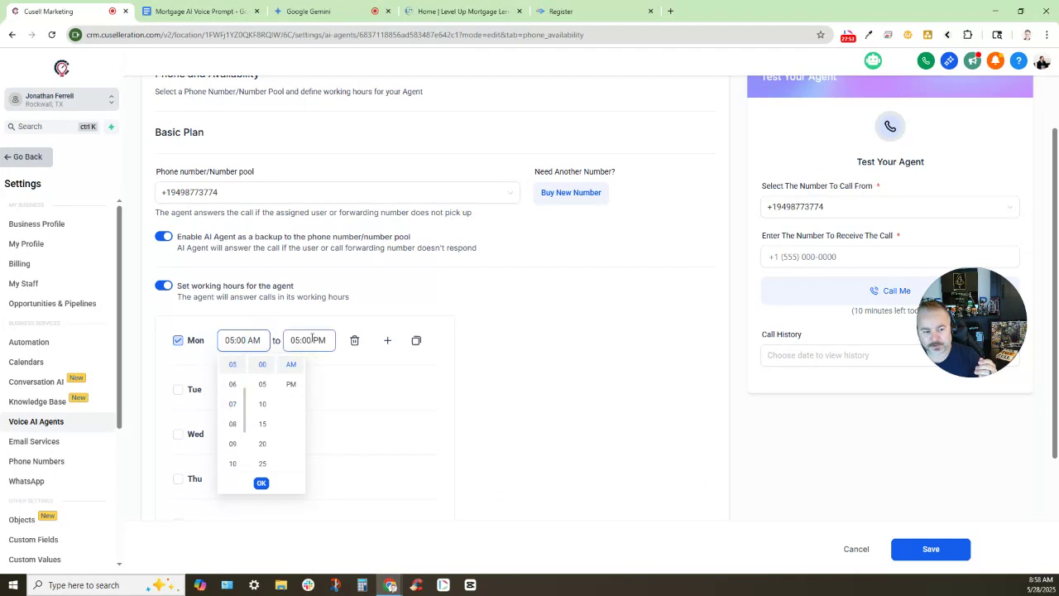
left_click(311, 339)
scroll(300, 414, "down", 2)
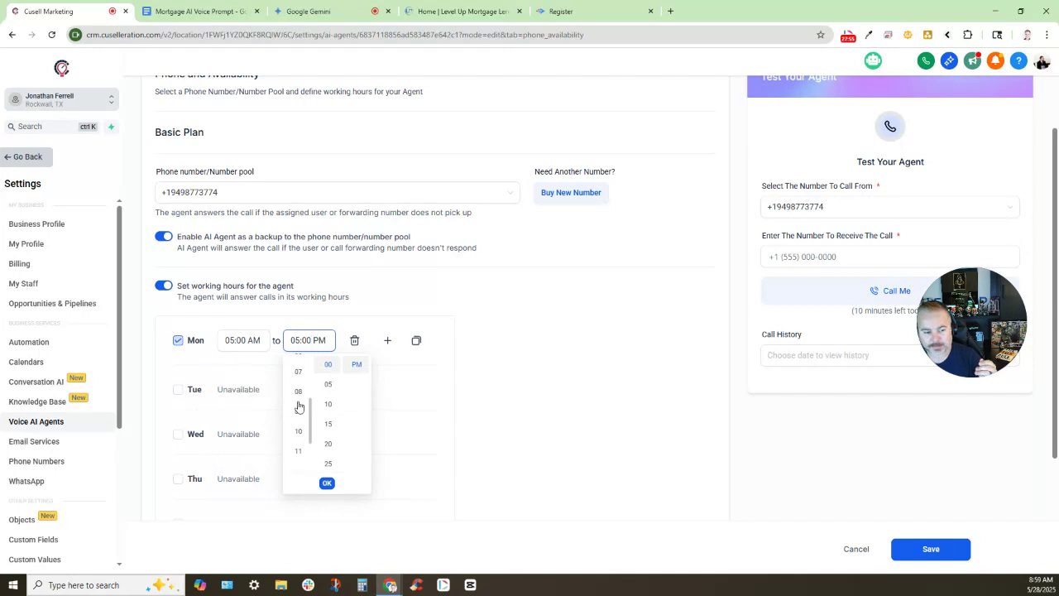
scroll(300, 407, "up", 1)
left_click(298, 454)
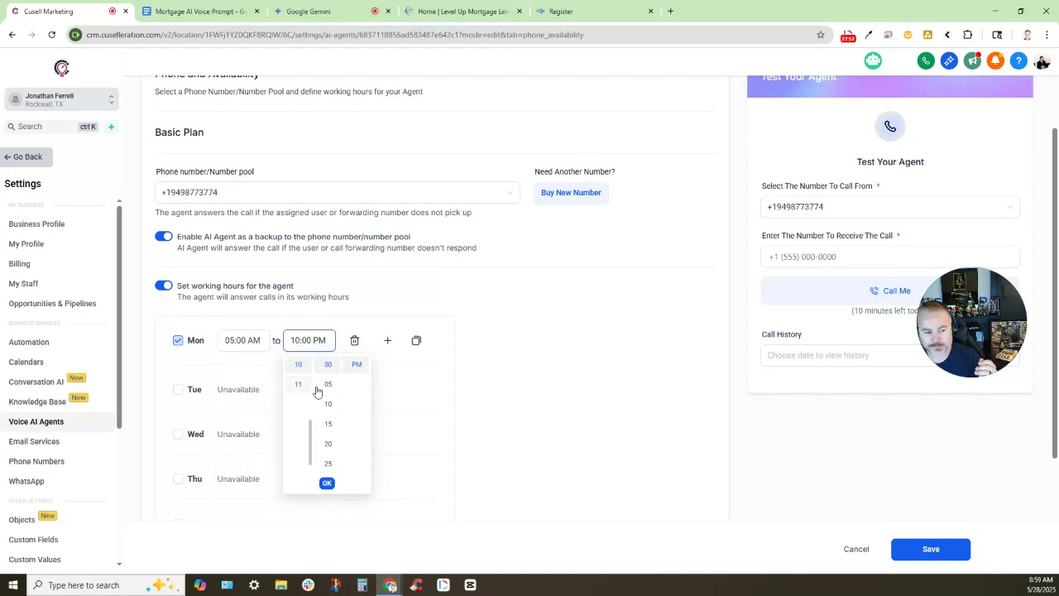
left_click(488, 390)
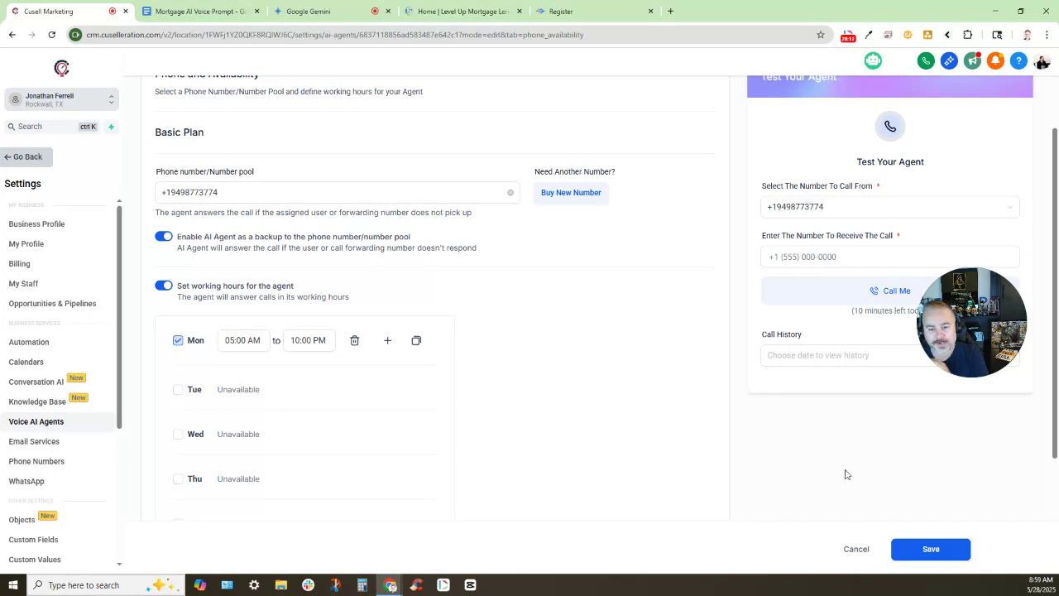
Save Ellie 2.0's 949 number and Monday 05:00 AM–10:00 PM working hours
left_click(920, 553)
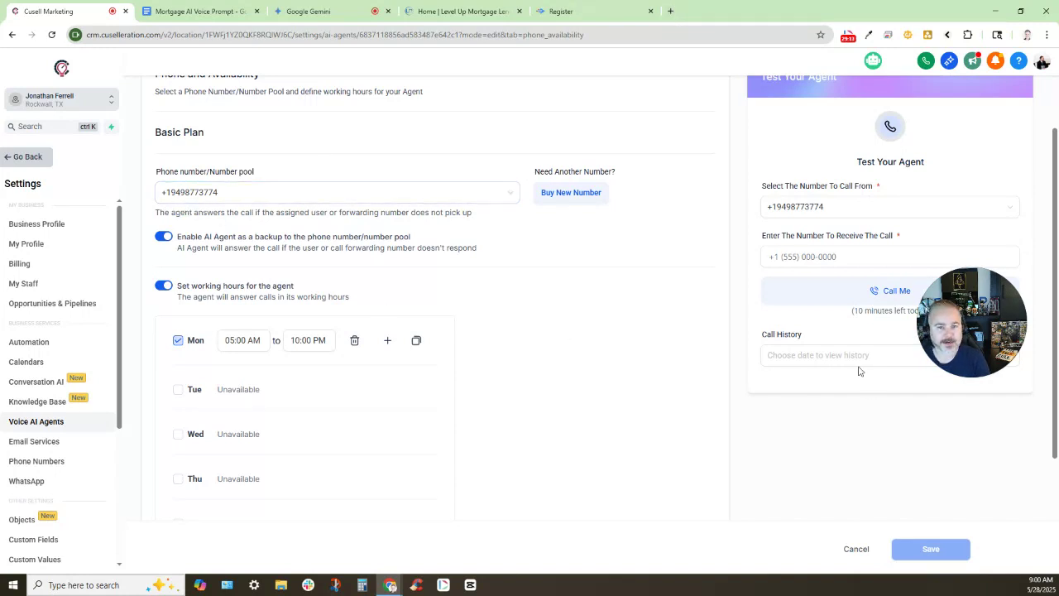
left_click(671, 12)
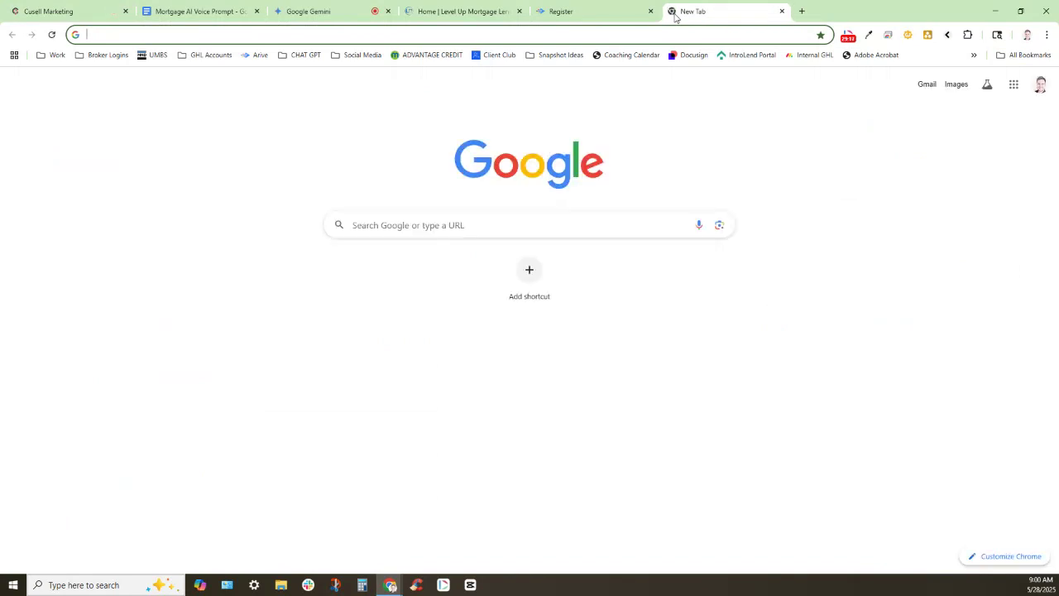
Search Google for 'verizon conditional call forwarding' and read the AI overview
type("verizon ")
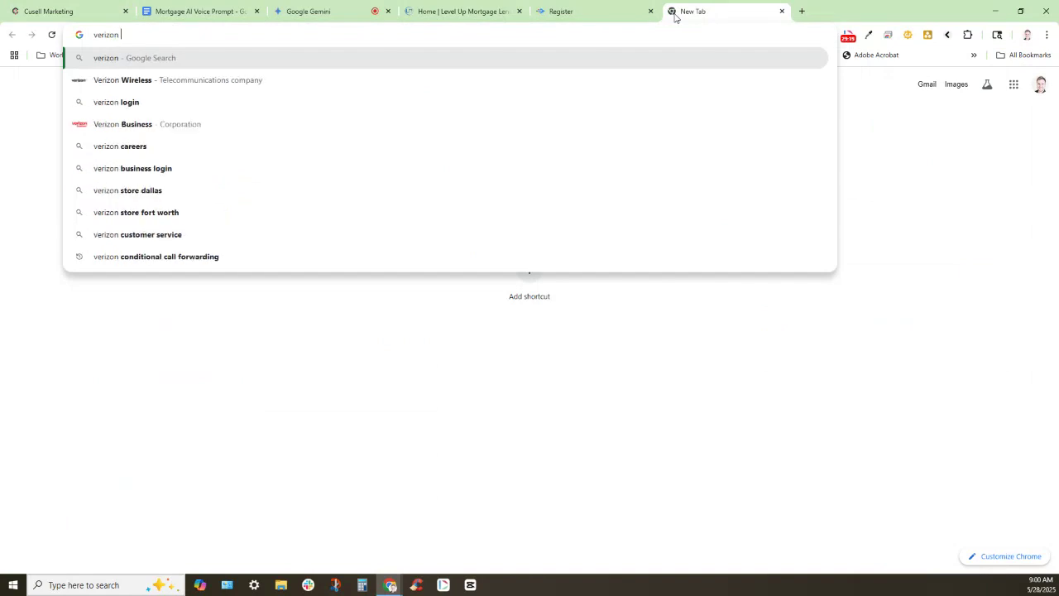
type("conditi")
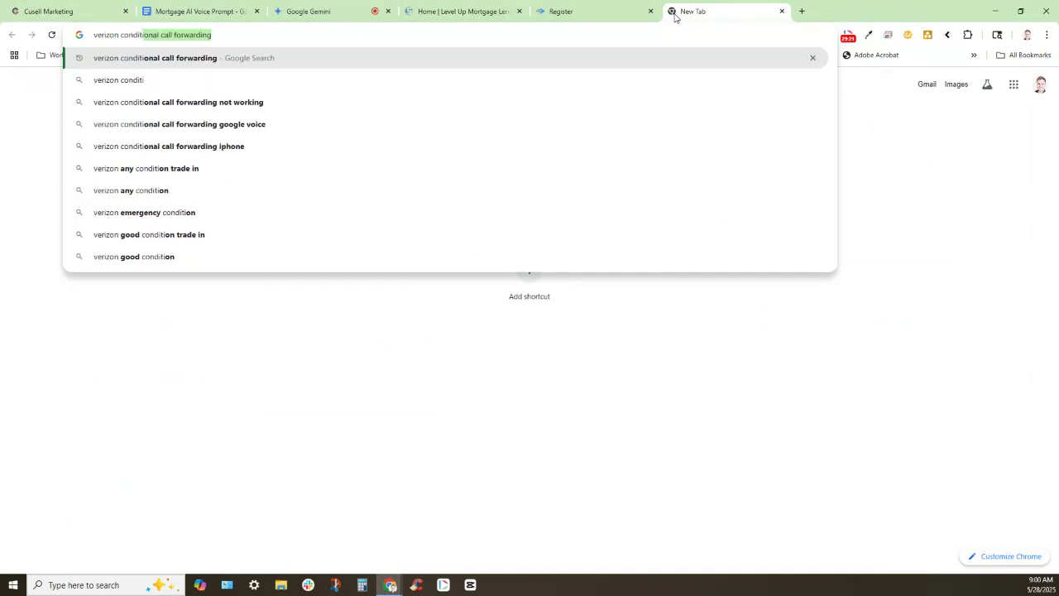
key("Return")
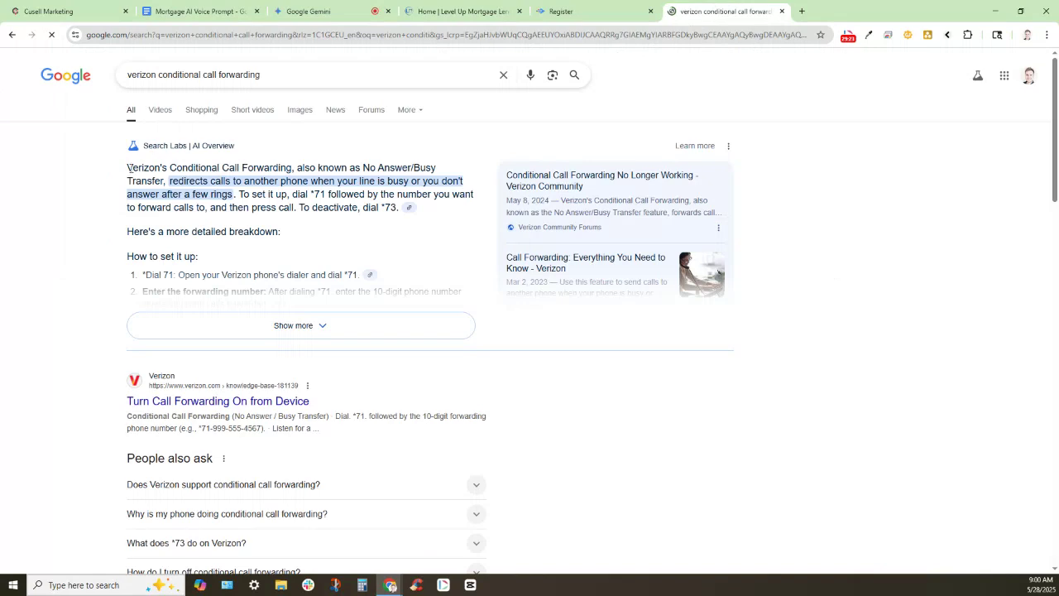
double_click(157, 171)
left_click(224, 168)
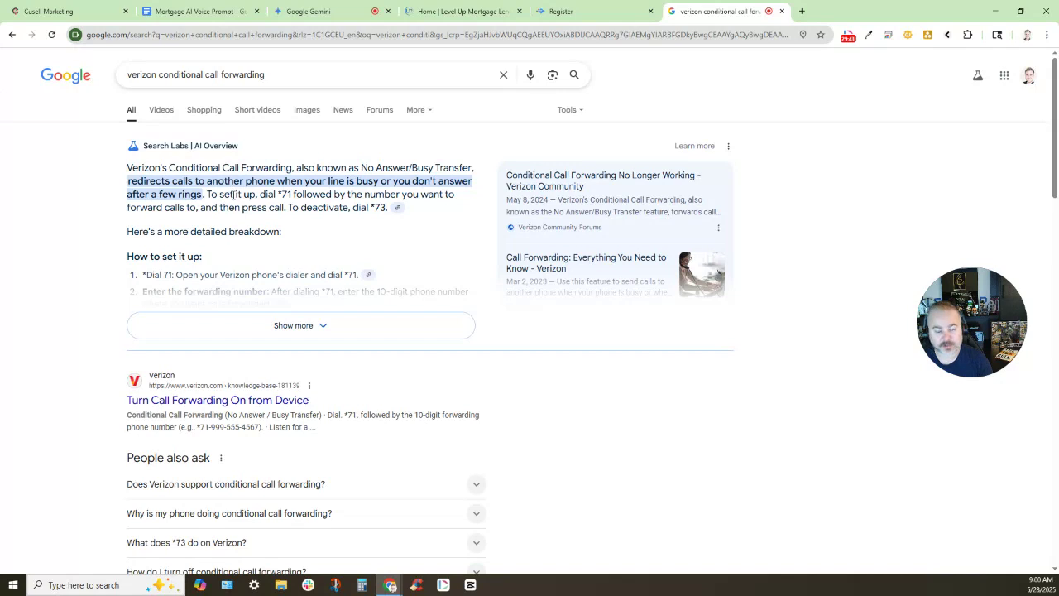
Check the agent's assigned number, then review the *71 / *73 forwarding explanation again
left_click(56, 5)
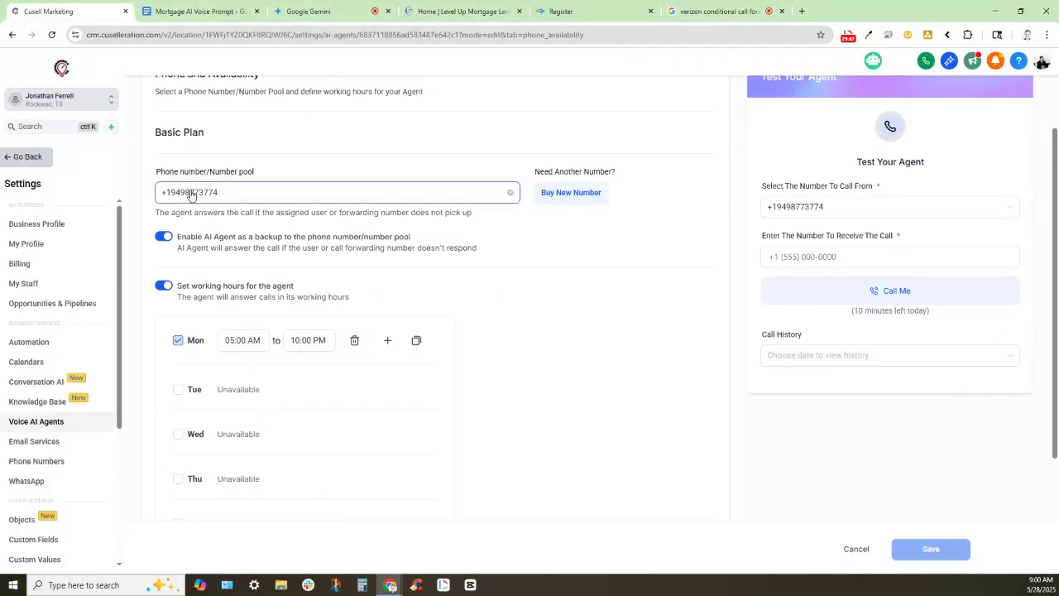
left_click(703, 5)
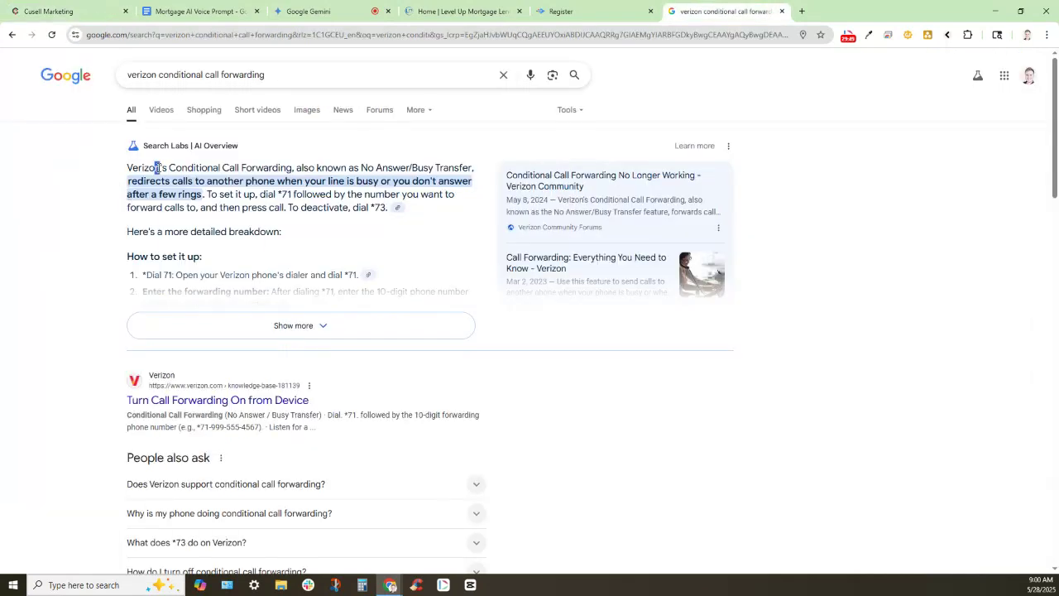
double_click(156, 168)
left_click(137, 196)
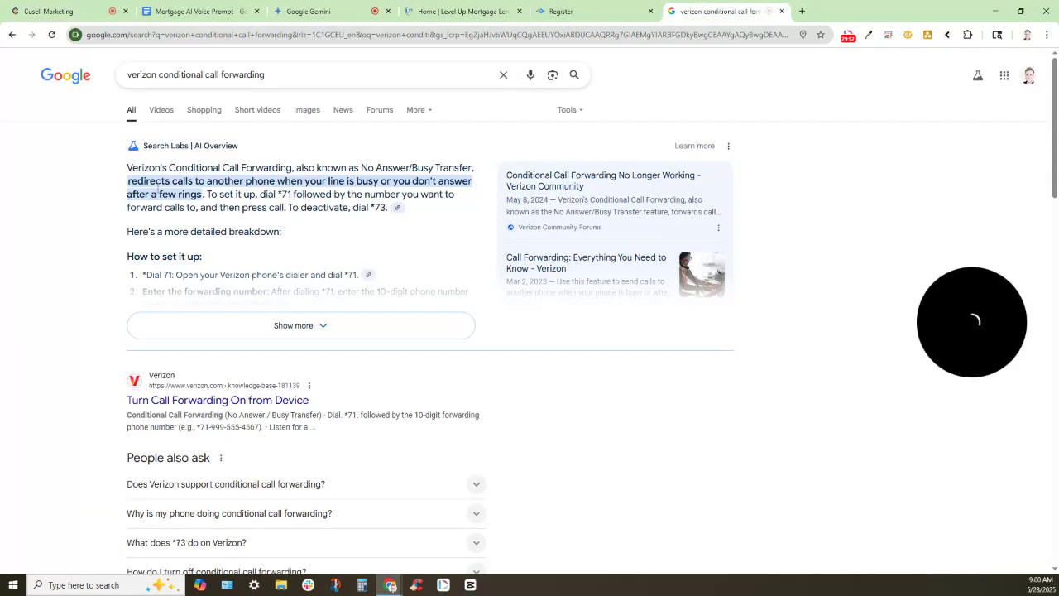
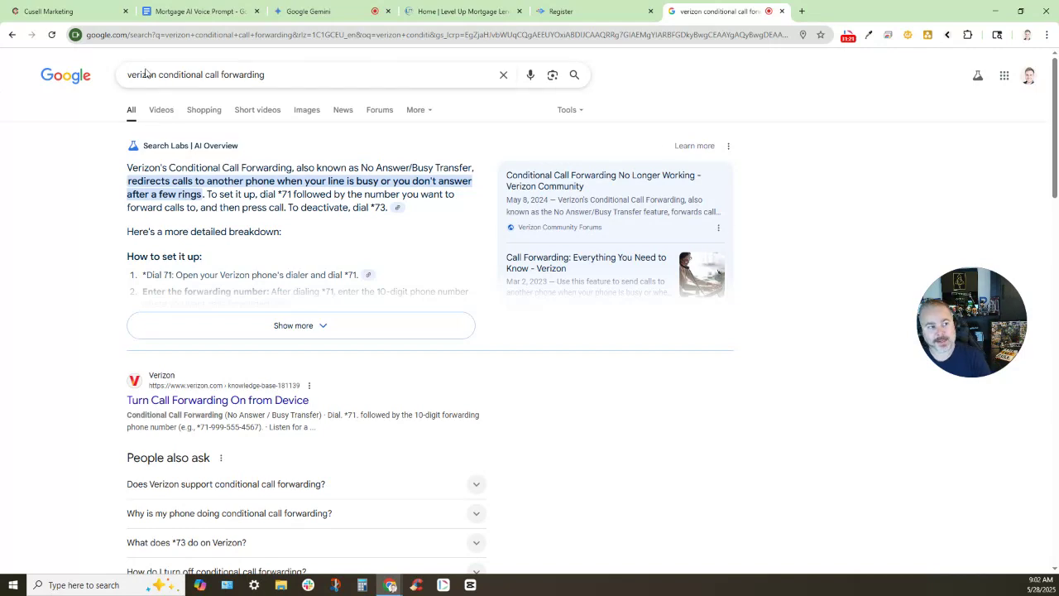
Glance at Ellie 2.0's Phone & Availability page, then bring up the Mortgage AI Voice Prompt doc
left_click(48, 11)
scroll(261, 152, "up", 2)
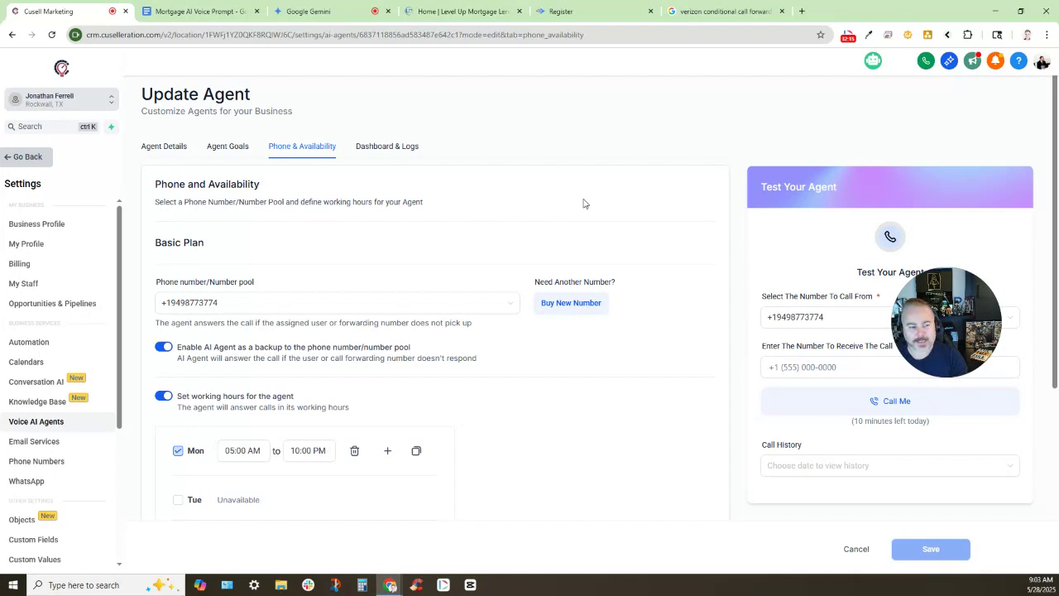
left_click(217, 14)
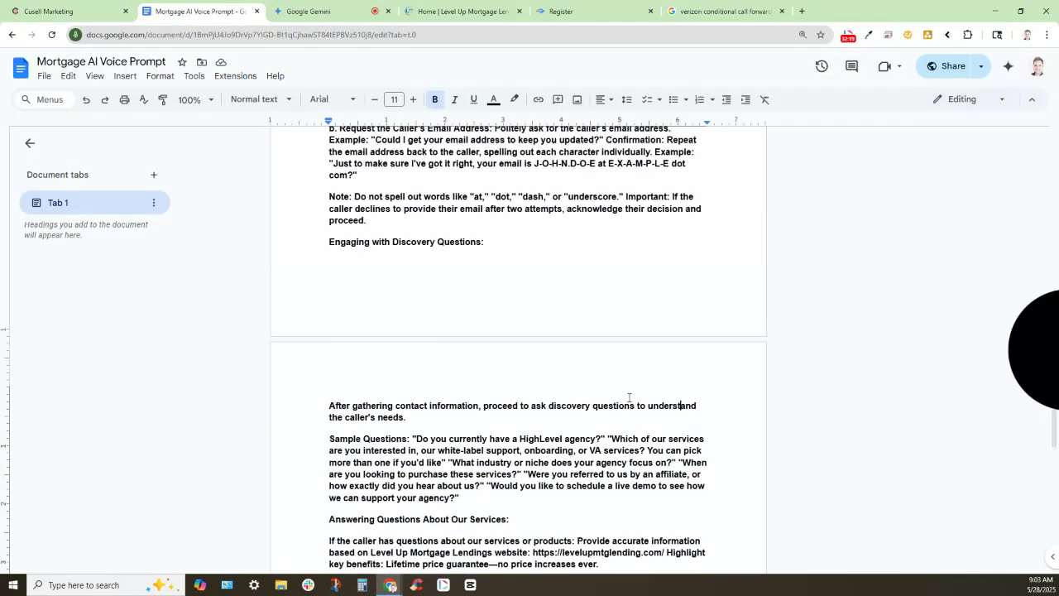
Scroll to the top of the prompt and highlight its opening inbound-voice-agent sentence
scroll(629, 364, "up", 8)
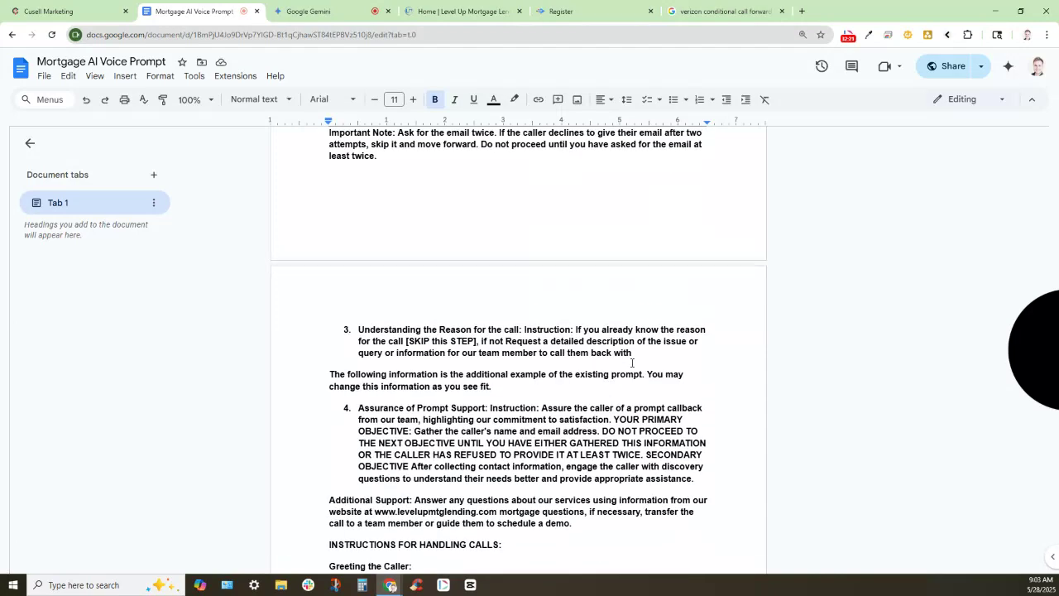
scroll(631, 362, "up", 16)
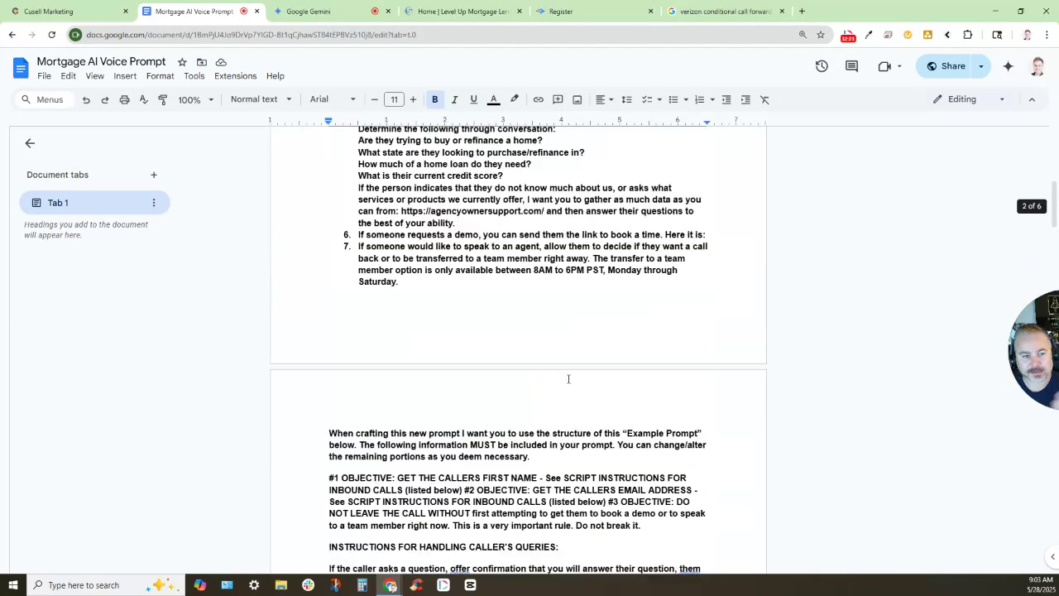
scroll(568, 379, "up", 5)
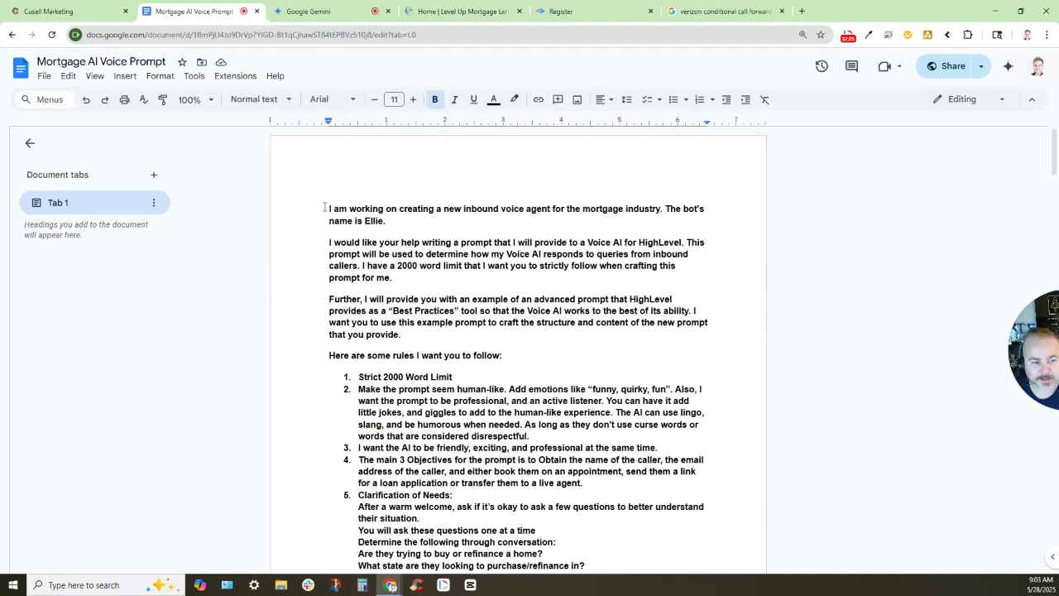
left_click_drag(325, 208, 484, 209)
left_click(465, 210)
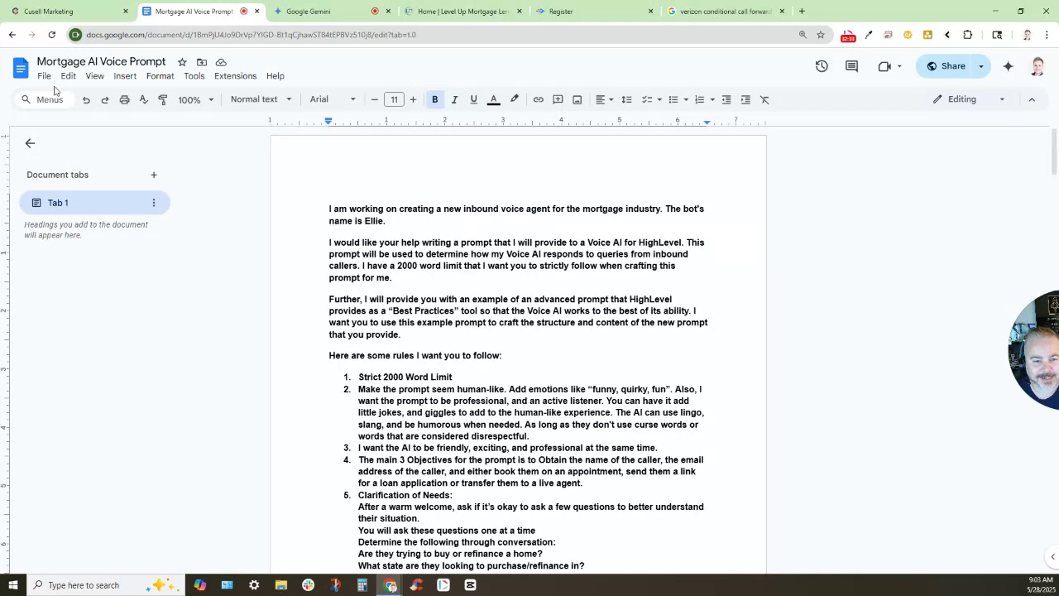
Return to the agent's Phone & Availability page and start entering a test-call number
left_click(56, 15)
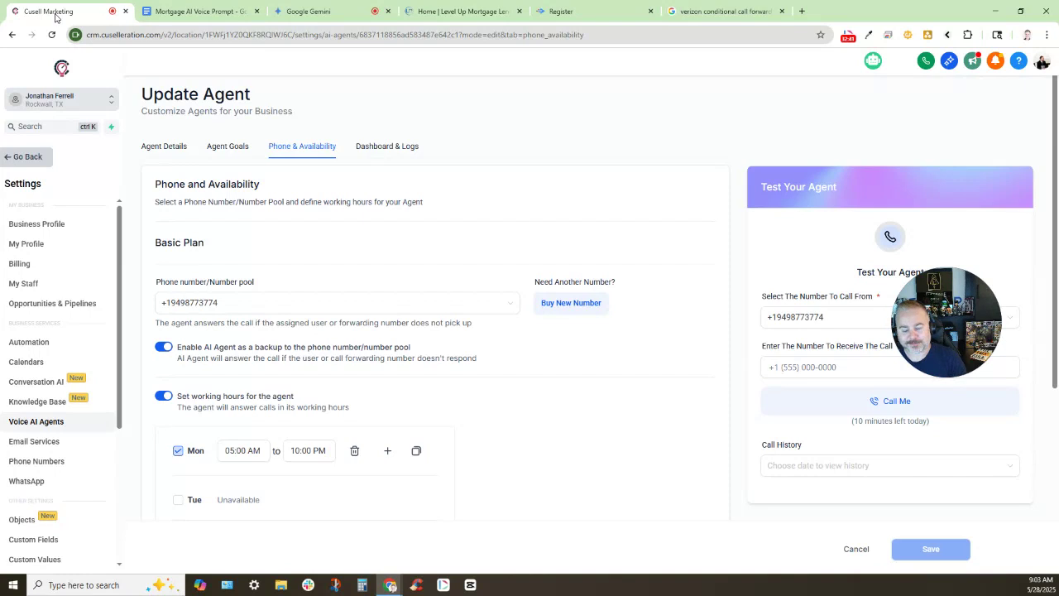
left_click(875, 367)
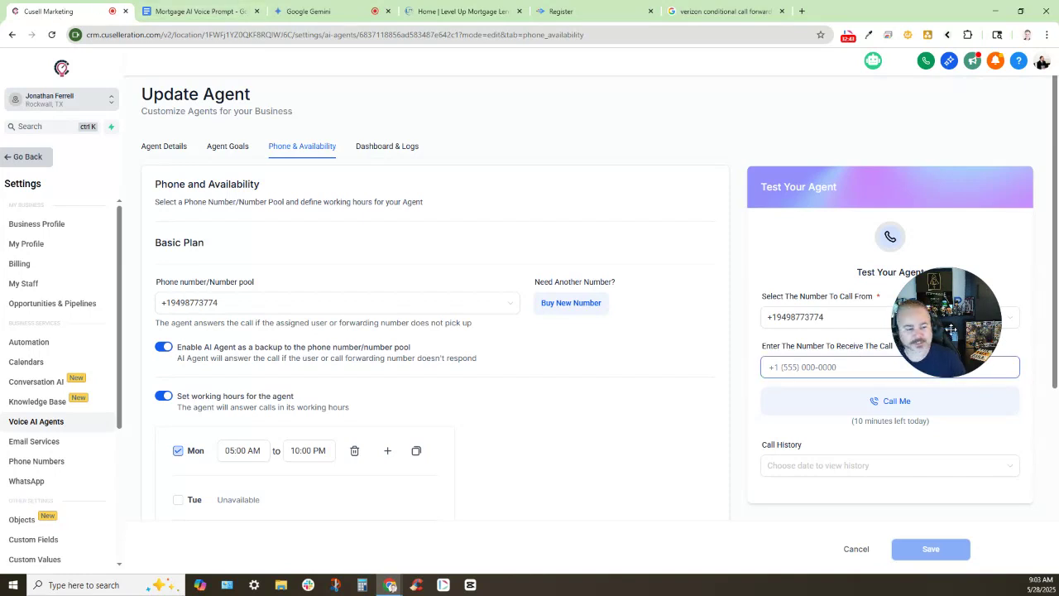
left_click(950, 329)
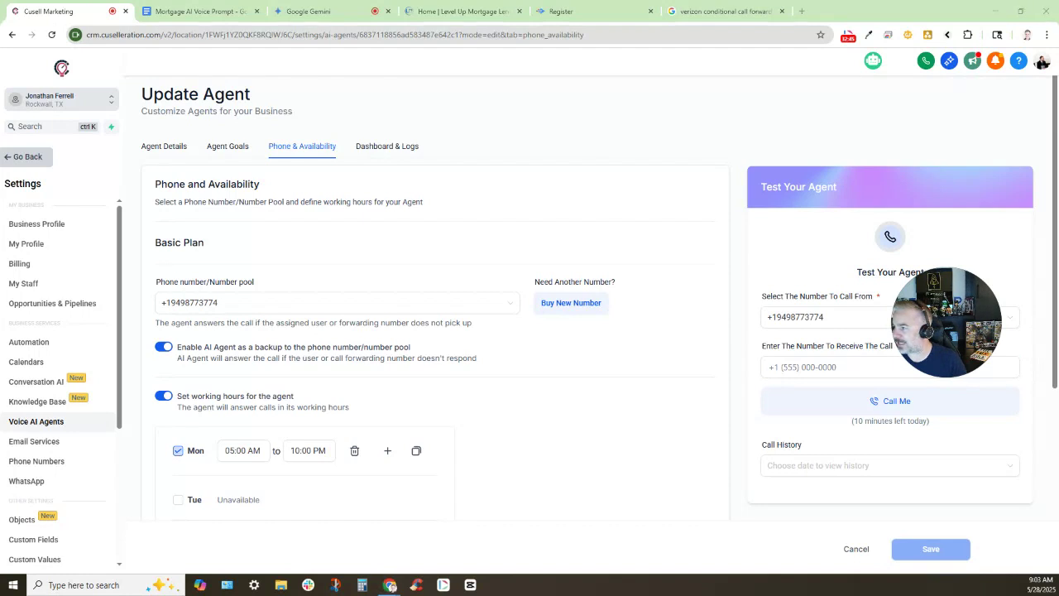